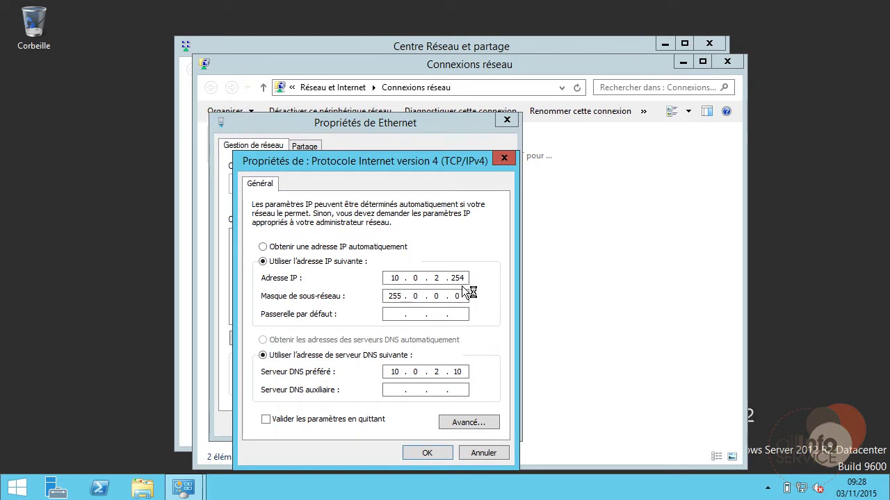
Confirm the IPv4 settings and close the properties of the Ethernet adapter
{"action": "left_click", "coordinate": [439, 449]}
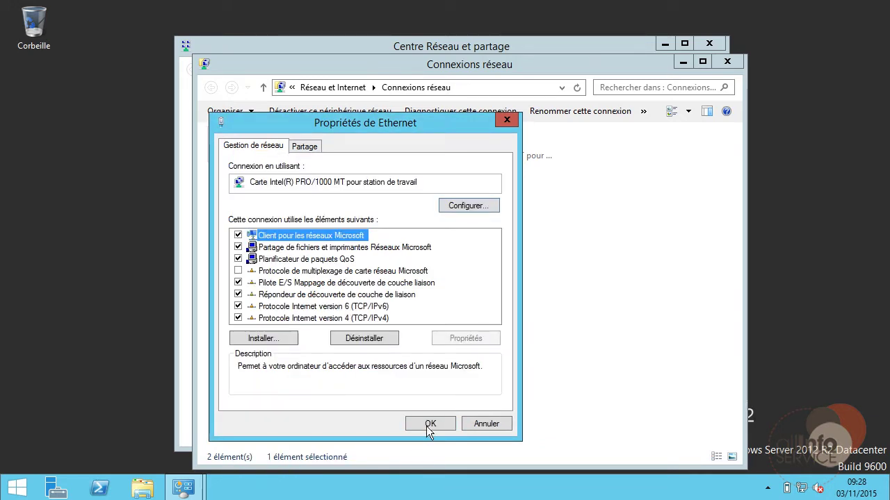
{"action": "left_click", "coordinate": [429, 425]}
Inspect the TCP/IPv4 properties of the Ethernet 2 adapter and close them without making changes
{"action": "left_click", "coordinate": [431, 157]}
{"action": "right_click", "coordinate": [432, 156]}
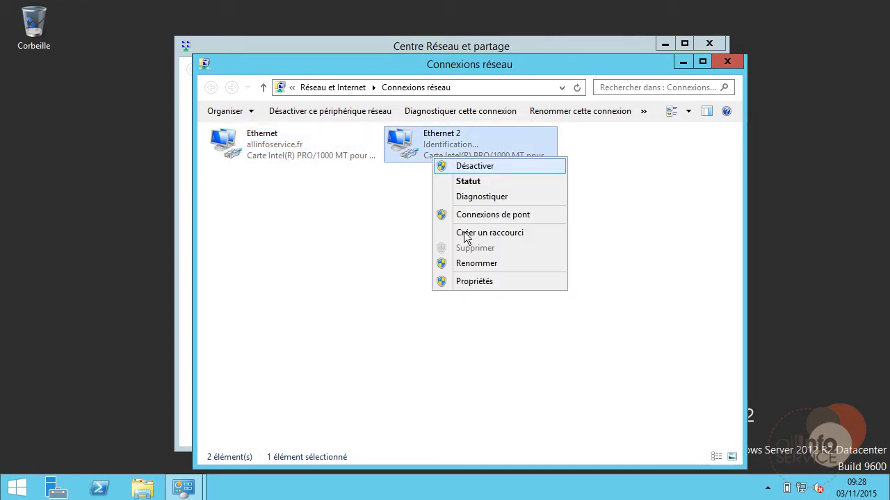
{"action": "left_click", "coordinate": [467, 281]}
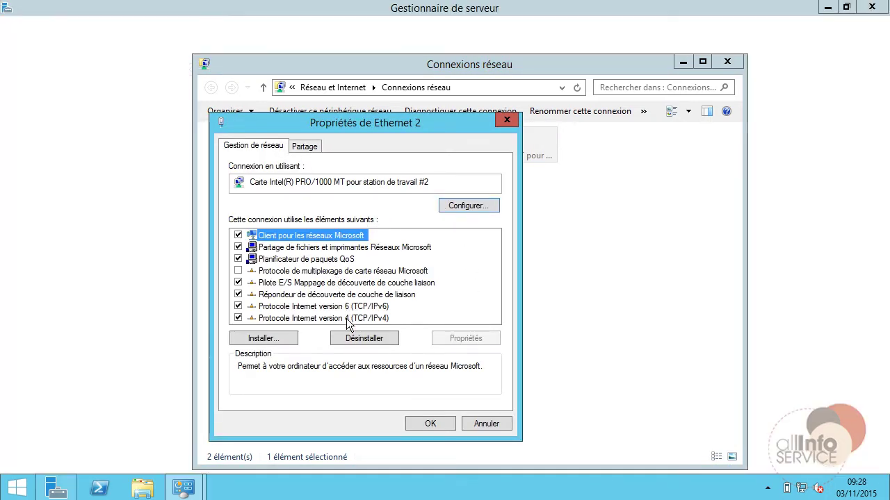
{"action": "double_click", "coordinate": [346, 319]}
{"action": "left_click", "coordinate": [503, 159]}
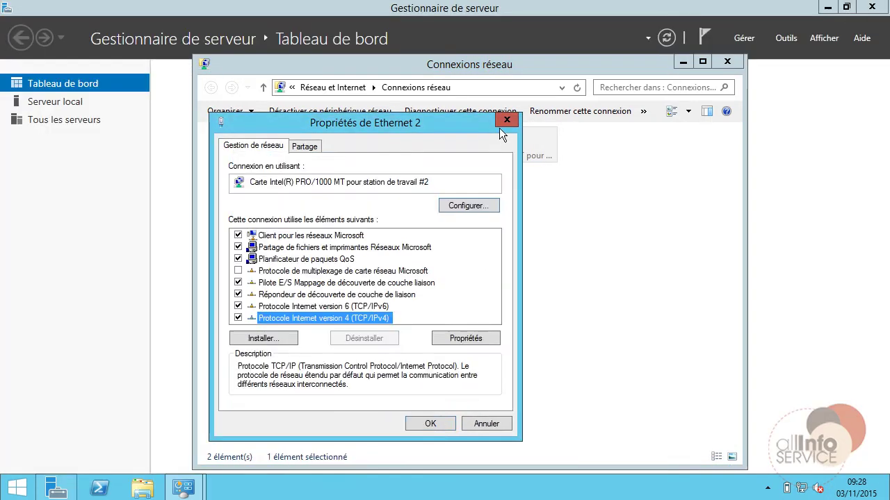
{"action": "left_click", "coordinate": [506, 121]}
View the connection details of the Ethernet 2 adapter, including its IPv4 address, gateway and DNS servers, and minimize the network connections window
{"action": "double_click", "coordinate": [433, 157]}
{"action": "left_click", "coordinate": [371, 235]}
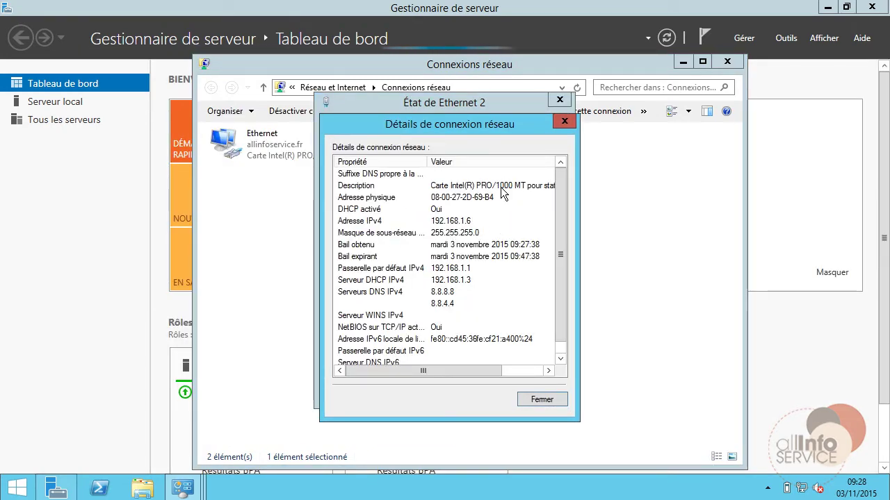
{"action": "left_click", "coordinate": [564, 121]}
{"action": "left_click", "coordinate": [559, 99]}
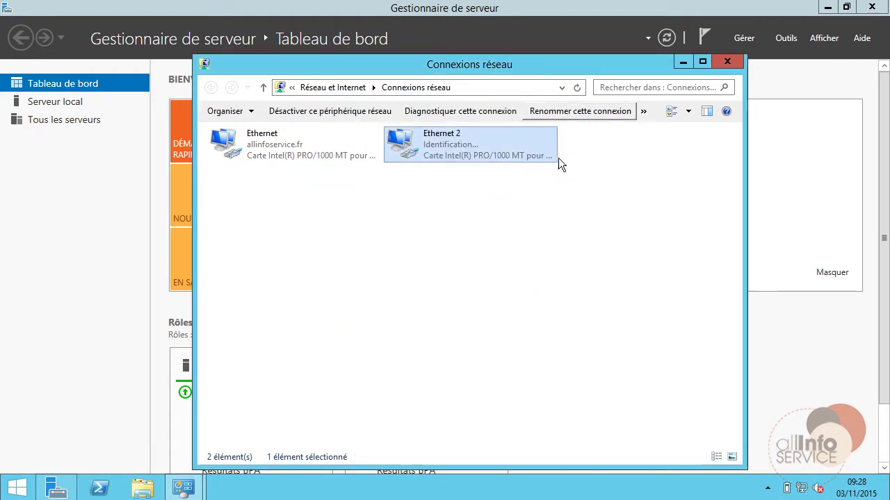
{"action": "left_click", "coordinate": [683, 62]}
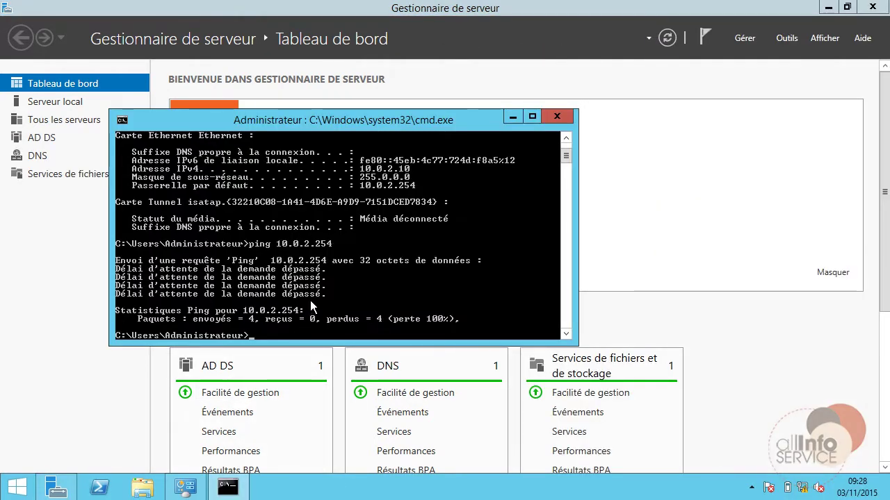
Switch to DC1's Command Prompt and rerun the ping to 10.0.2.254
{"action": "key", "text": "Up"}
{"action": "key", "text": "Return"}
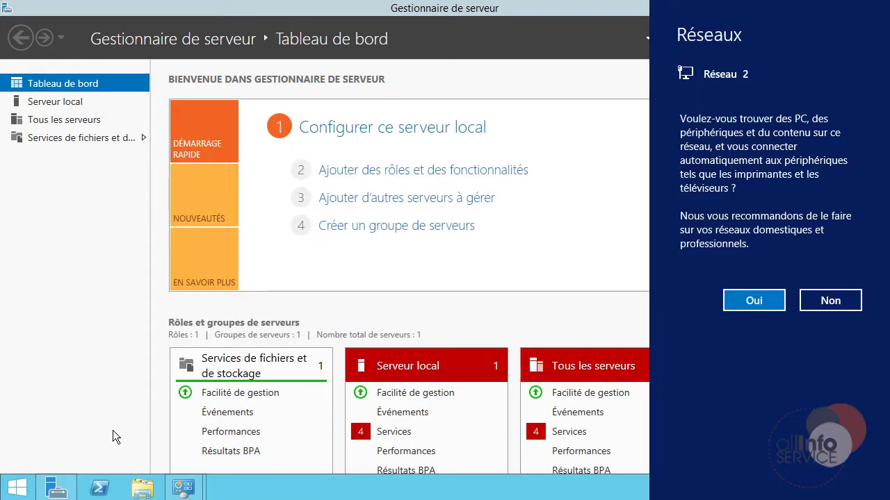
On the server with two network adapters, dismiss the network discovery prompt and open a Command Prompt with cmd
{"action": "left_click", "coordinate": [104, 445]}
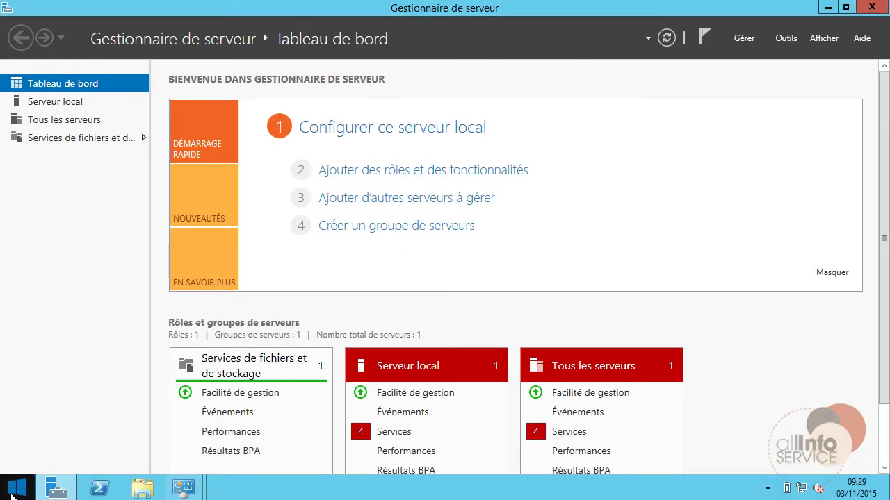
{"action": "right_click", "coordinate": [15, 486]}
{"action": "left_click", "coordinate": [58, 450]}
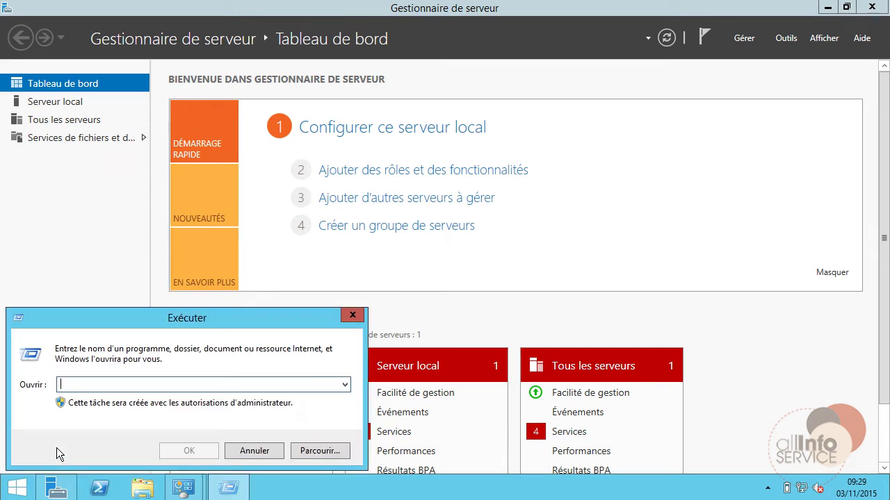
{"action": "type", "text": "cmd"}
{"action": "key", "text": "Return"}
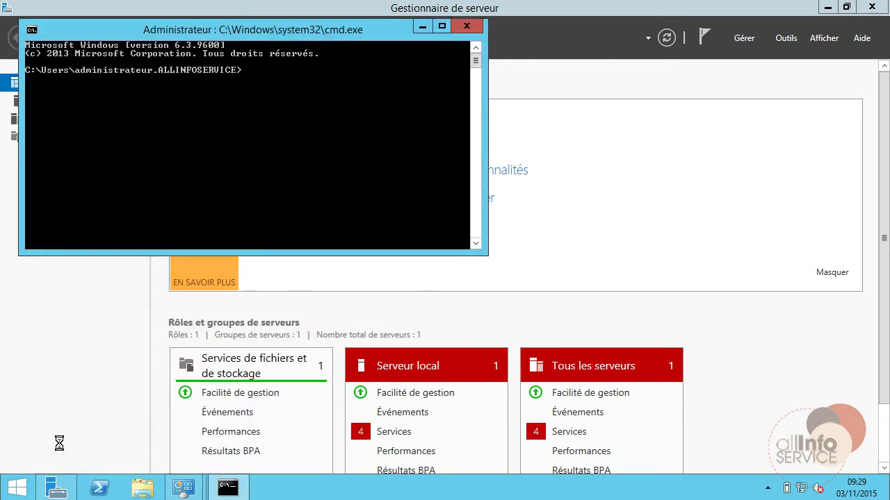
Ping 10.0.2.10 to test the connection to the domain controller
{"action": "type", "text": "ping 10.0.2"}
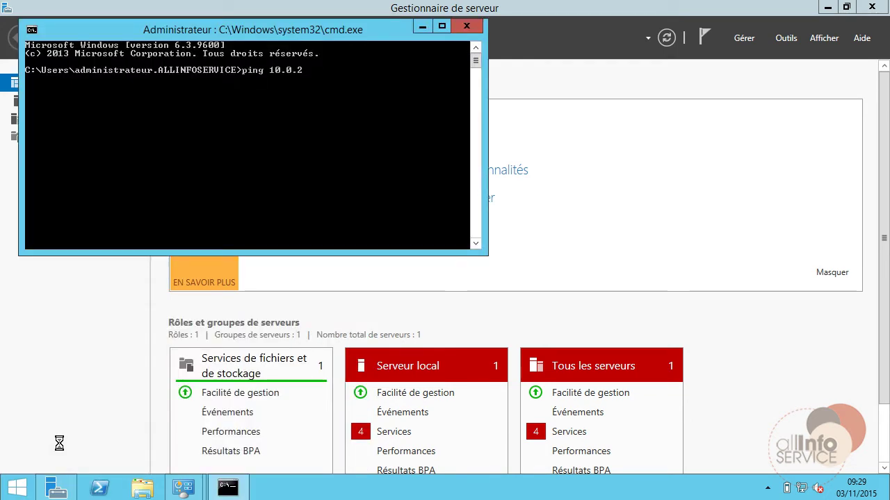
{"action": "type", "text": ".10"}
{"action": "key", "text": "Return"}
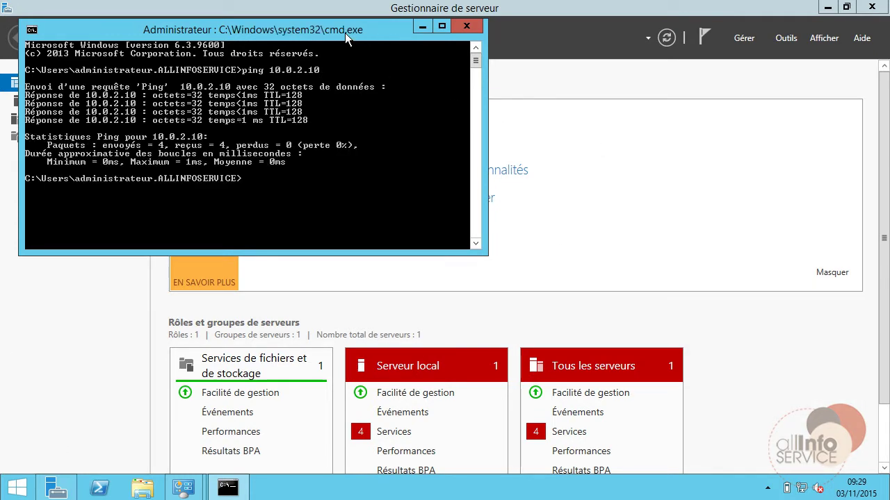
{"action": "left_click_drag", "start_coordinate": [344, 32], "coordinate": [438, 70]}
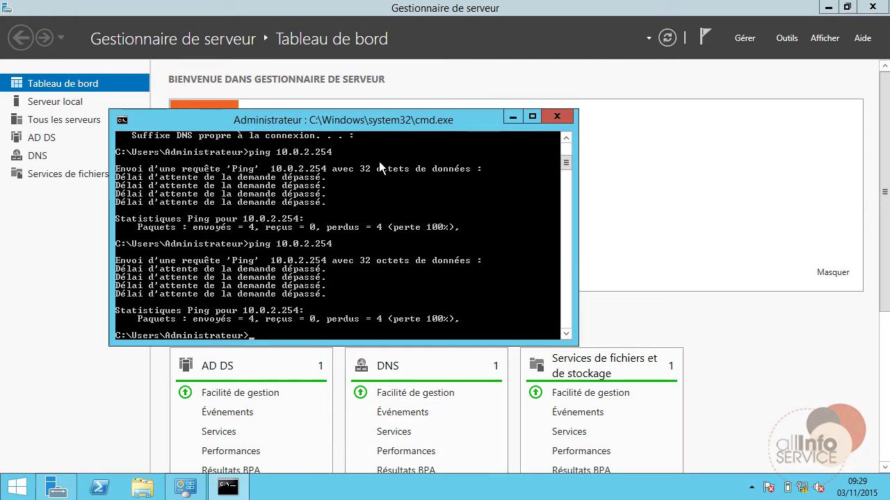
On DC1, close the Command Prompt and launch the wizard for adding roles and features
{"action": "left_click", "coordinate": [557, 116]}
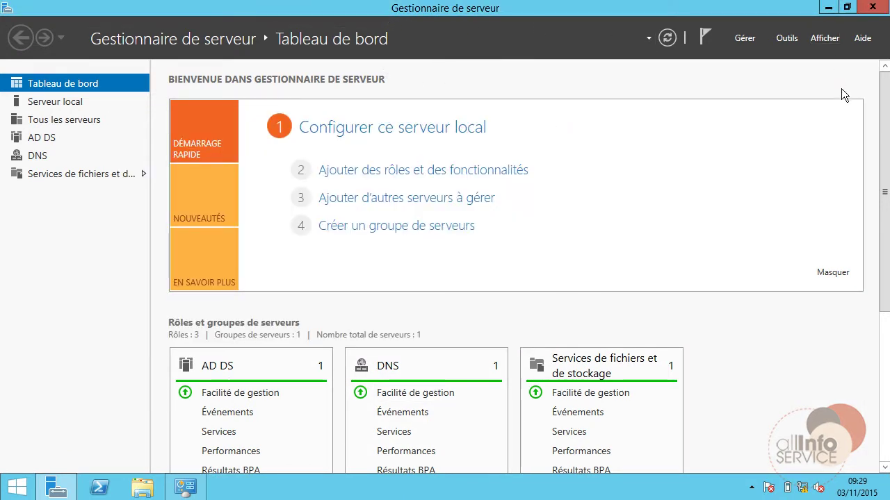
{"action": "left_click", "coordinate": [787, 39]}
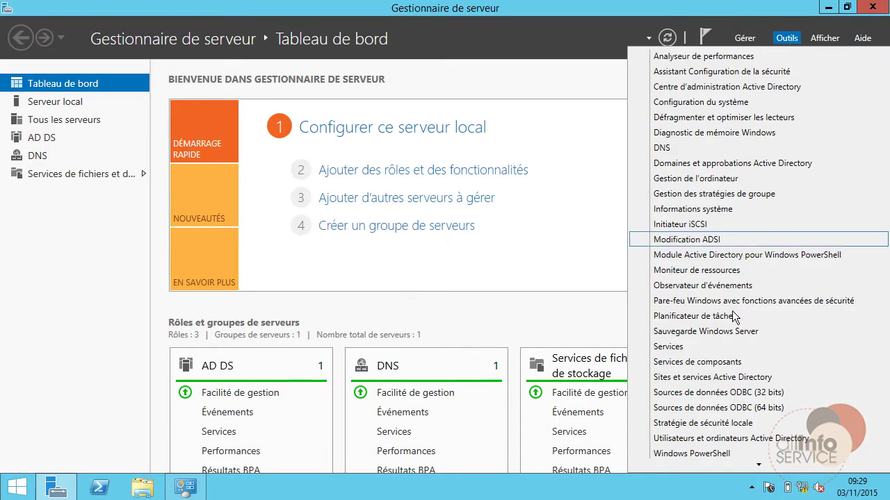
{"action": "left_click", "coordinate": [506, 174]}
{"action": "left_click", "coordinate": [507, 174]}
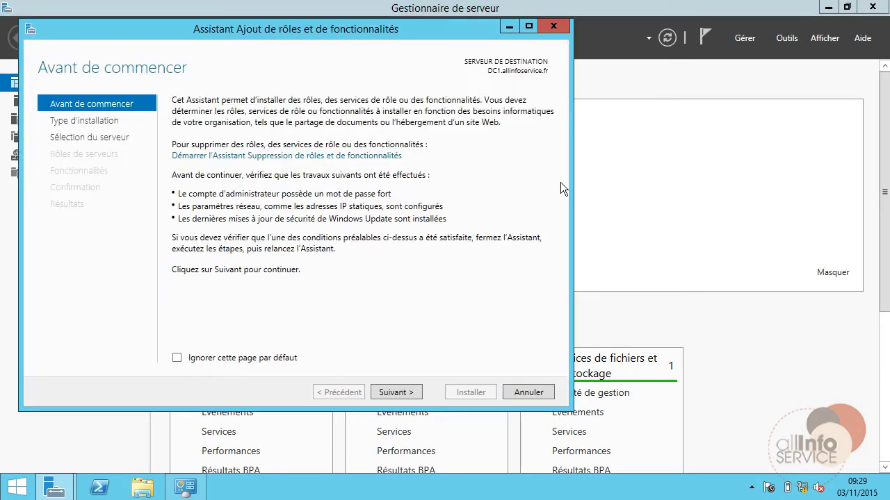
View DC1's system information to check its computer name and domain, and close the window
{"action": "mouse_move", "coordinate": [882, 493]}
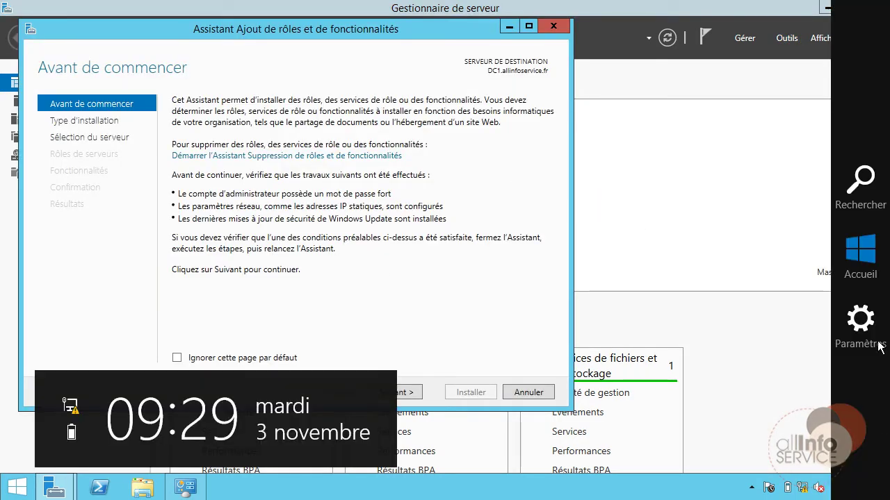
{"action": "left_click", "coordinate": [857, 318]}
{"action": "left_click", "coordinate": [722, 170]}
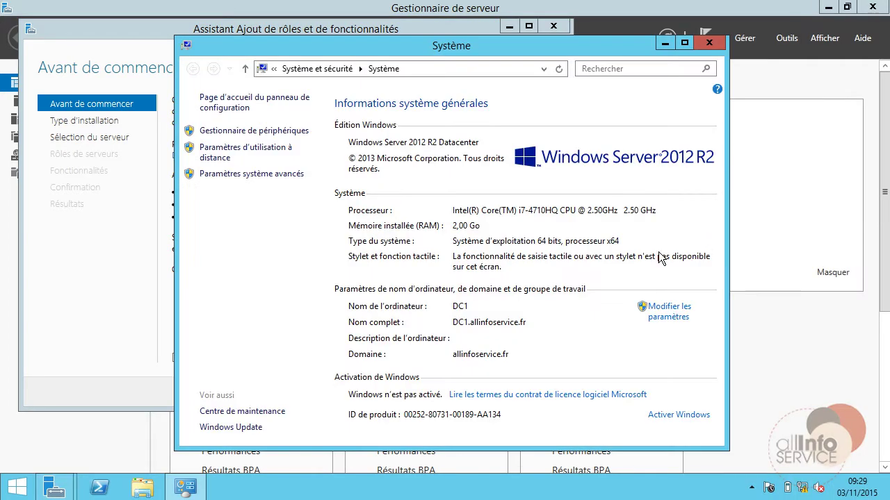
{"action": "key", "text": "alt+F4"}
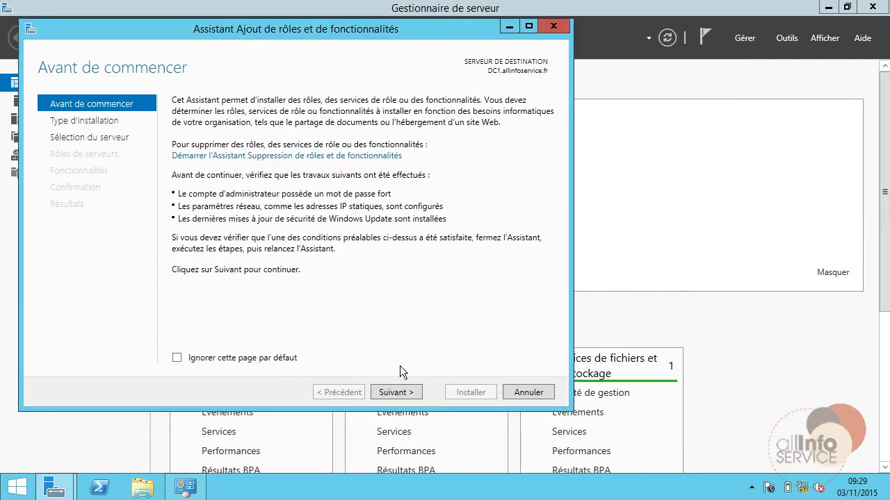
Choose a role-based installation on DC1 and add the Services de certificats Active Directory role with its required management tools
{"action": "left_click", "coordinate": [410, 389]}
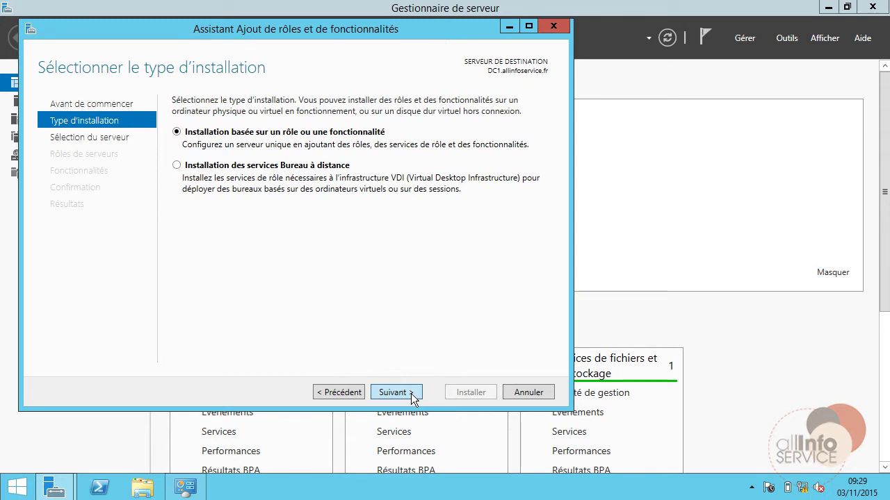
{"action": "left_click", "coordinate": [411, 394]}
{"action": "left_click", "coordinate": [411, 393]}
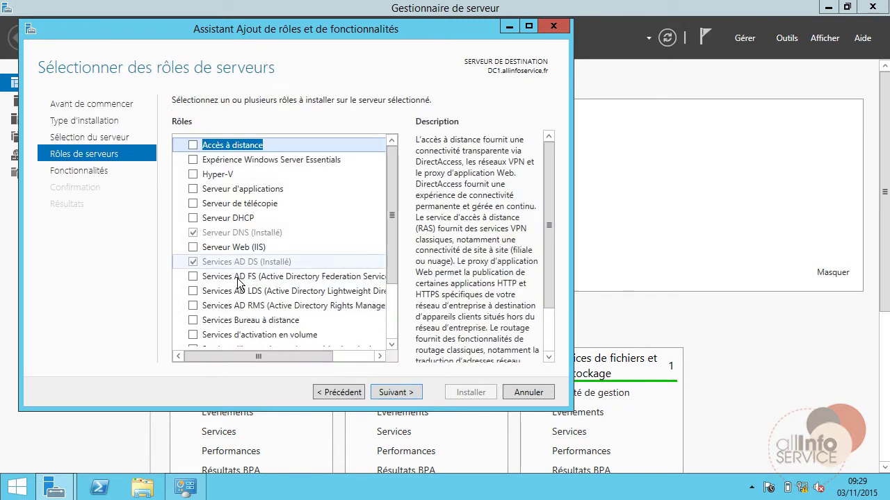
{"action": "scroll", "coordinate": [292, 310], "scroll_direction": "down", "scroll_amount": 2}
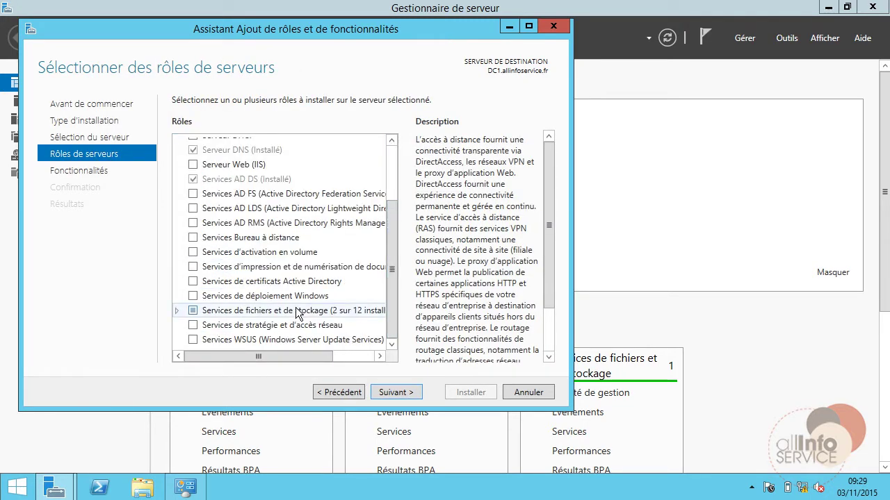
{"action": "left_click", "coordinate": [193, 281]}
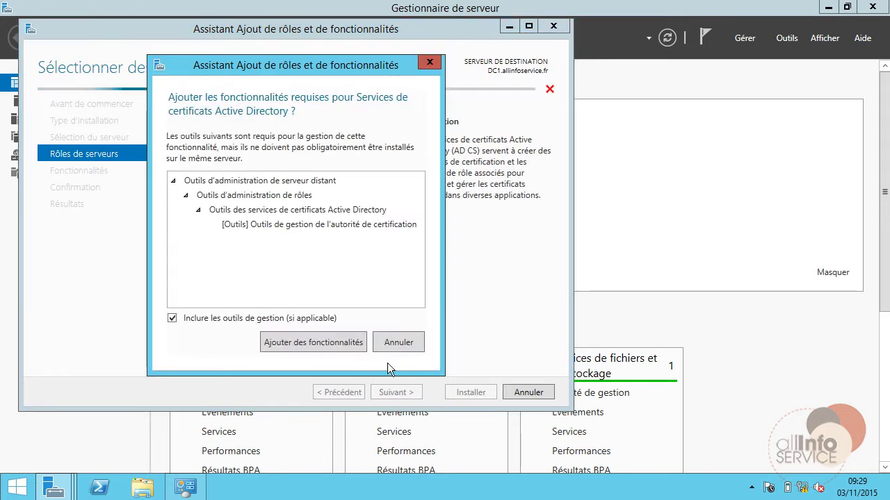
{"action": "left_click", "coordinate": [311, 339]}
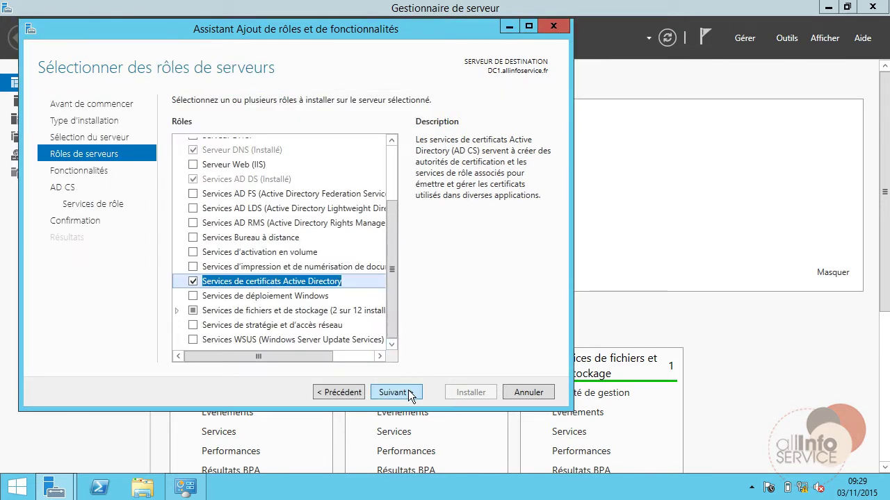
Add the role service Inscription de l'autorité de certification via le Web with its required IIS features
{"action": "left_click", "coordinate": [393, 392]}
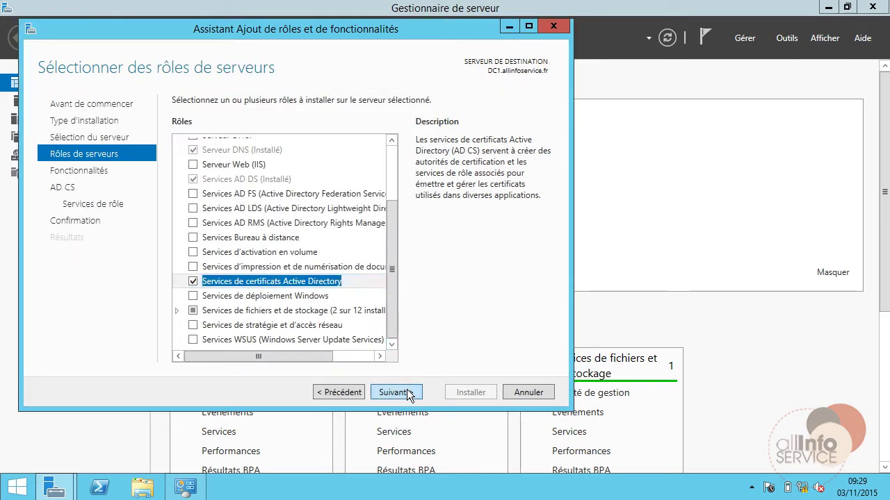
{"action": "left_click", "coordinate": [393, 393]}
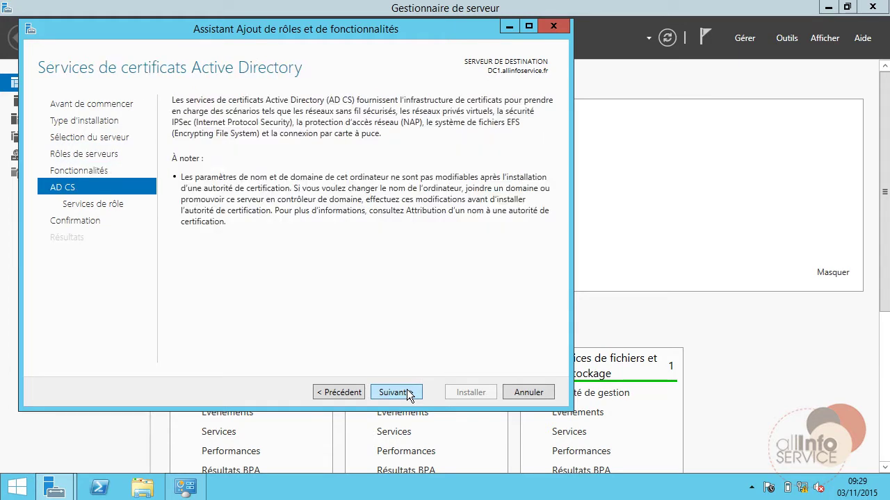
{"action": "left_click", "coordinate": [394, 391]}
{"action": "left_click", "coordinate": [193, 159]}
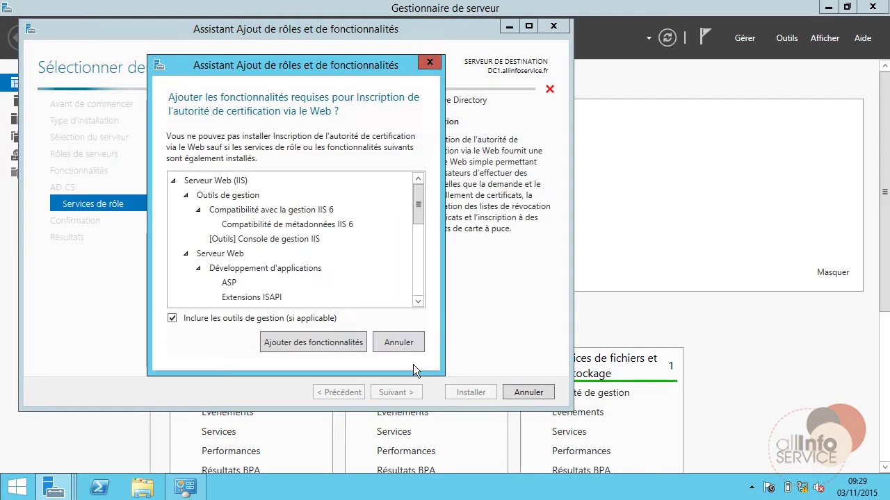
{"action": "left_click", "coordinate": [313, 347]}
Accept the default Serveur Web (IIS) role services and start the installation
{"action": "left_click", "coordinate": [404, 396]}
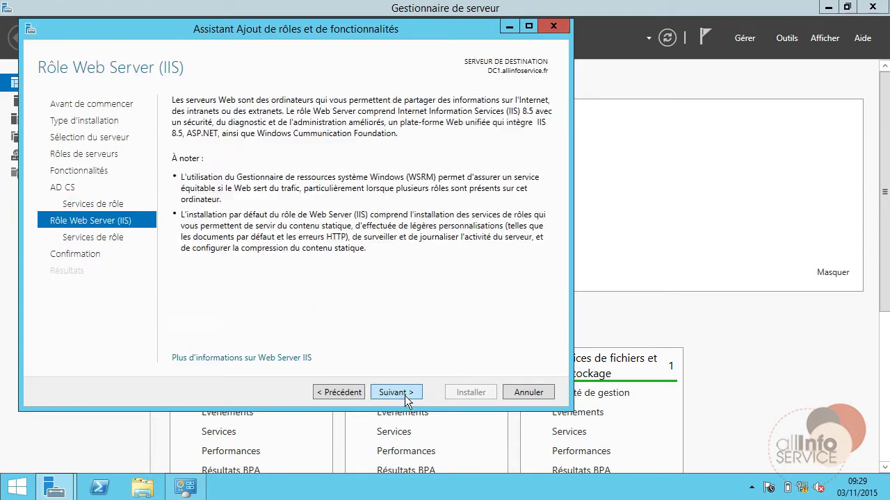
{"action": "left_click", "coordinate": [406, 396]}
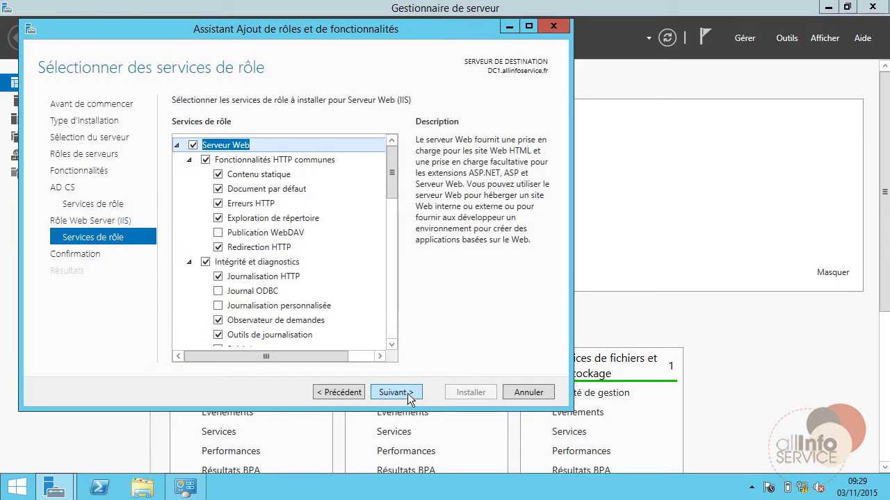
{"action": "left_click", "coordinate": [407, 393]}
{"action": "left_click", "coordinate": [463, 392]}
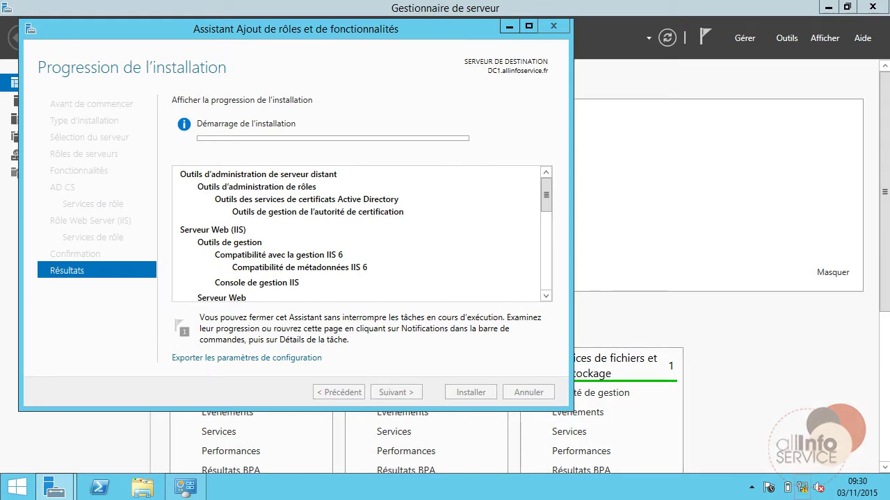
{"action": "left_click", "coordinate": [466, 393]}
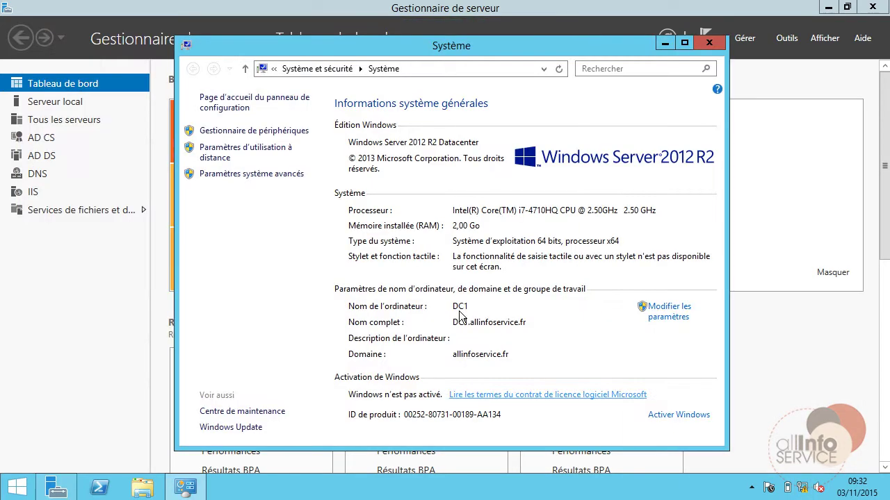
Close the system information window and open the post-installation configuration wizard for Active Directory Certificate Services on DC1
{"action": "left_click", "coordinate": [708, 43]}
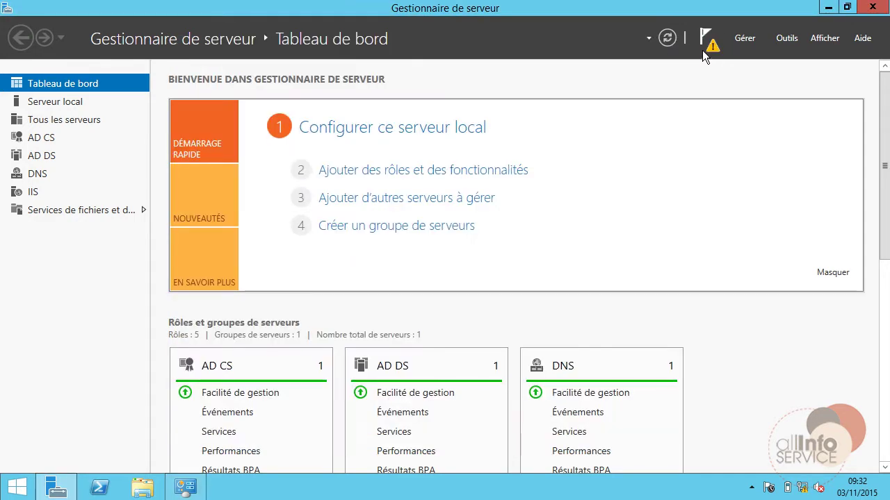
{"action": "left_click", "coordinate": [704, 49]}
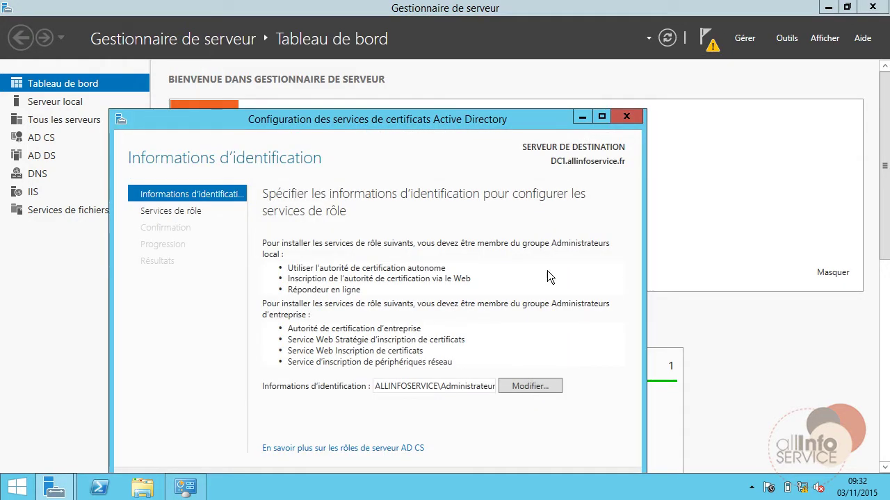
{"action": "left_click_drag", "start_coordinate": [462, 117], "coordinate": [516, 74]}
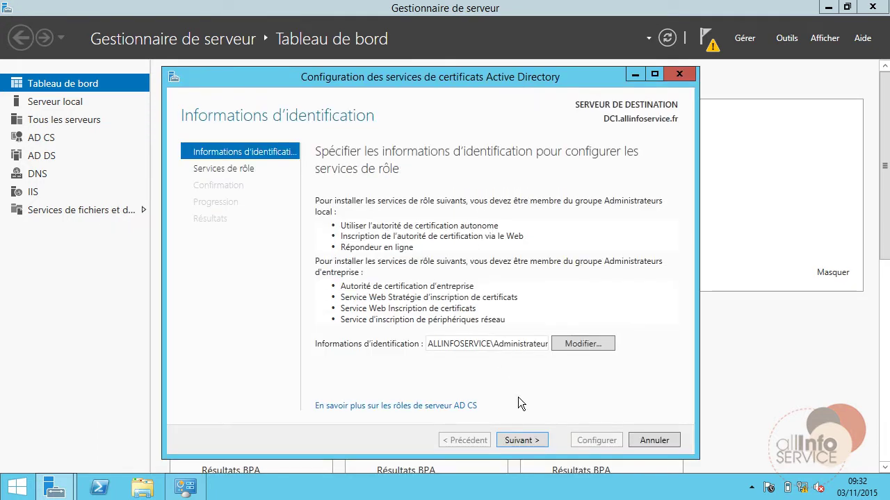
Accept the current credentials and select Autorité de certification and Inscription de l'autorité de certification via le Web as the role services to configure
{"action": "left_click", "coordinate": [522, 440]}
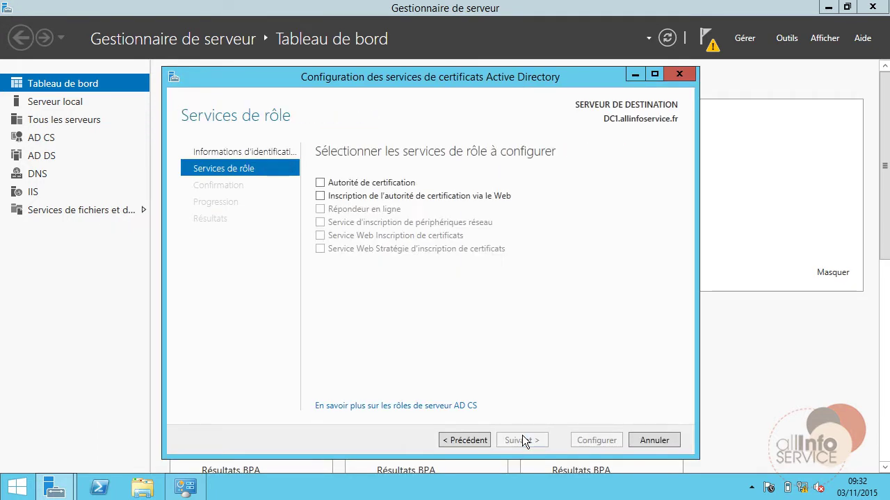
{"action": "left_click", "coordinate": [319, 183]}
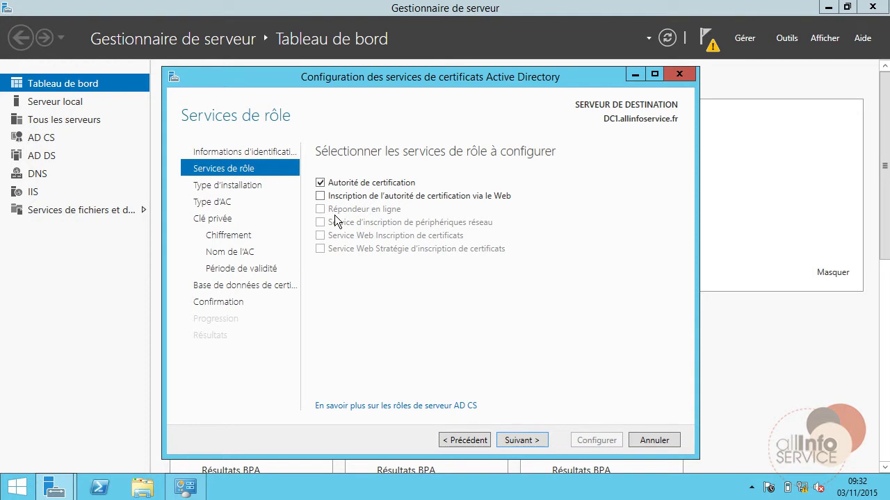
{"action": "left_click", "coordinate": [327, 198]}
{"action": "left_click", "coordinate": [526, 439]}
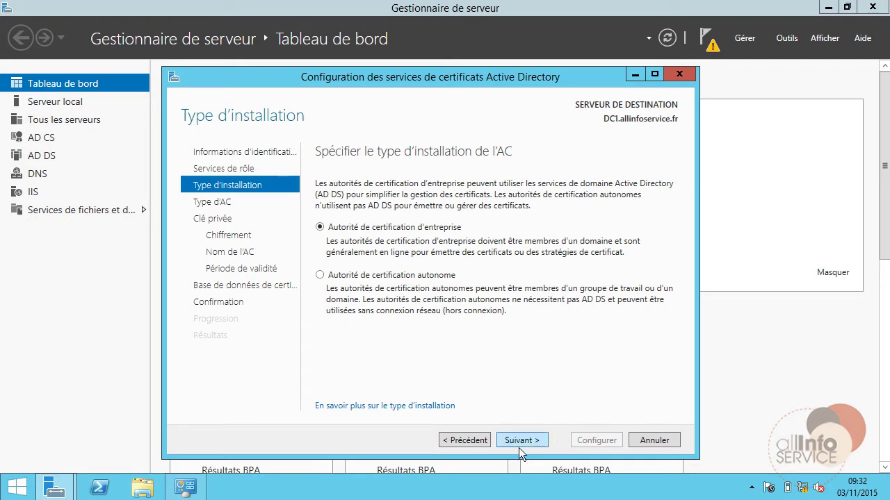
Set up an enterprise root certification authority with a new private key, keeping the default RSA 2048 and SHA1 encryption options
{"action": "left_click", "coordinate": [526, 444]}
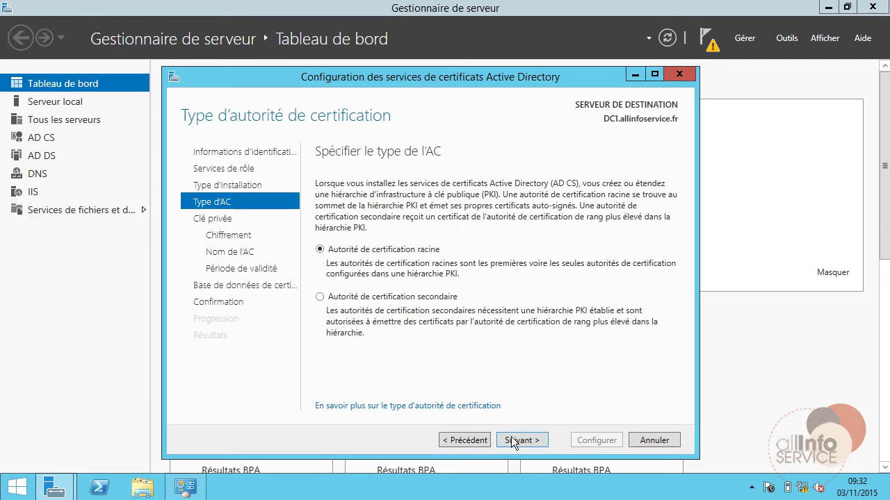
{"action": "left_click", "coordinate": [523, 442]}
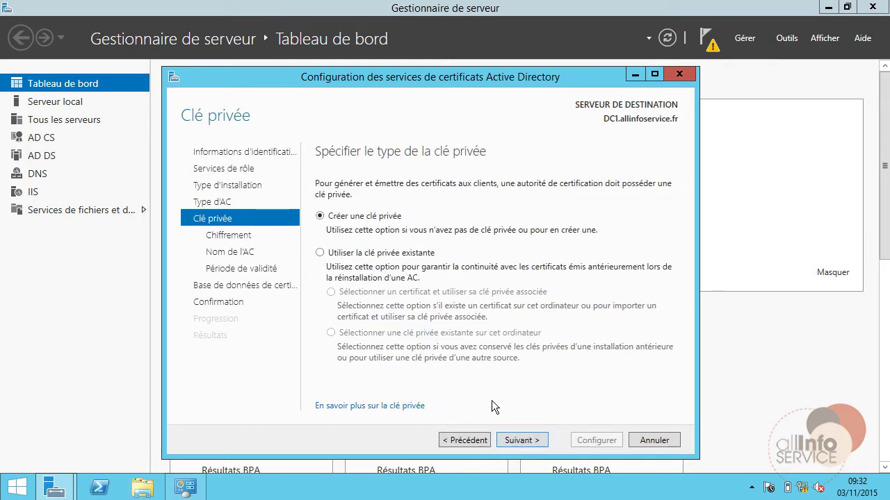
{"action": "left_click", "coordinate": [512, 441]}
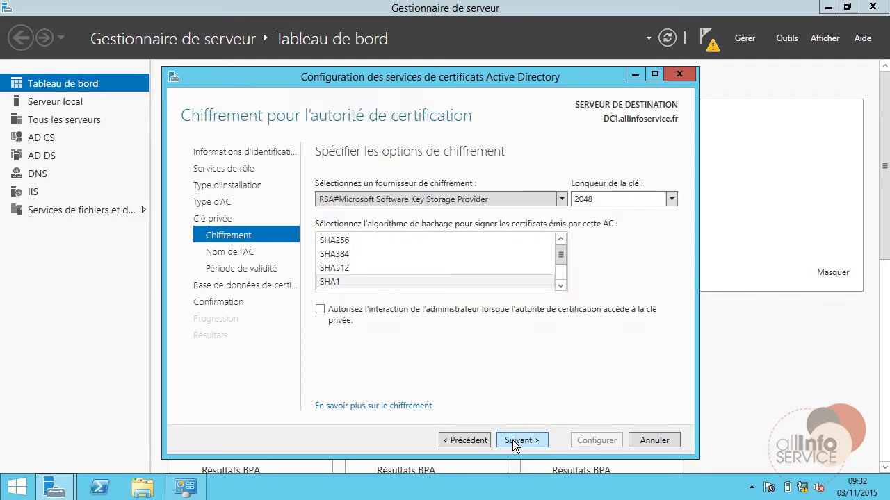
{"action": "left_click", "coordinate": [469, 440]}
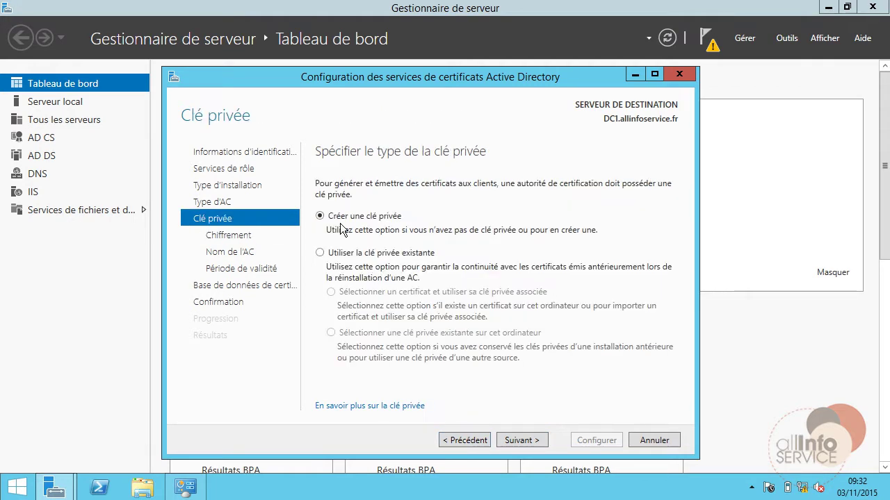
{"action": "left_click", "coordinate": [524, 440]}
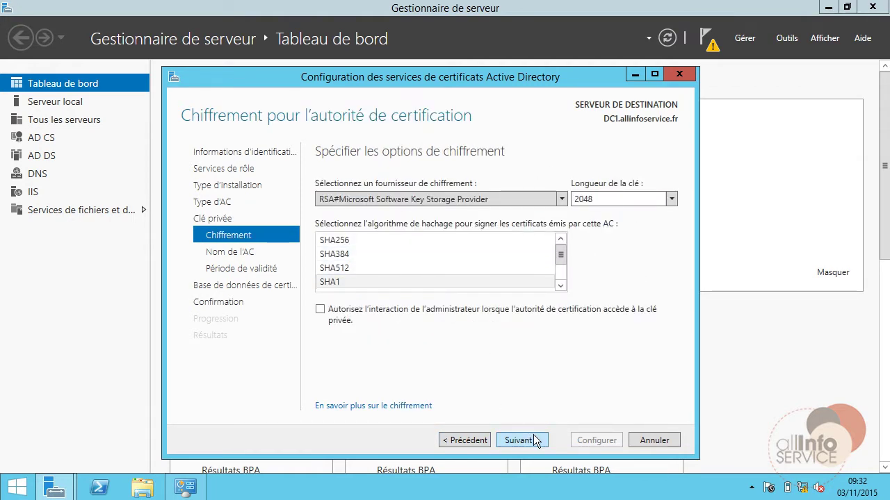
{"action": "left_click", "coordinate": [534, 439]}
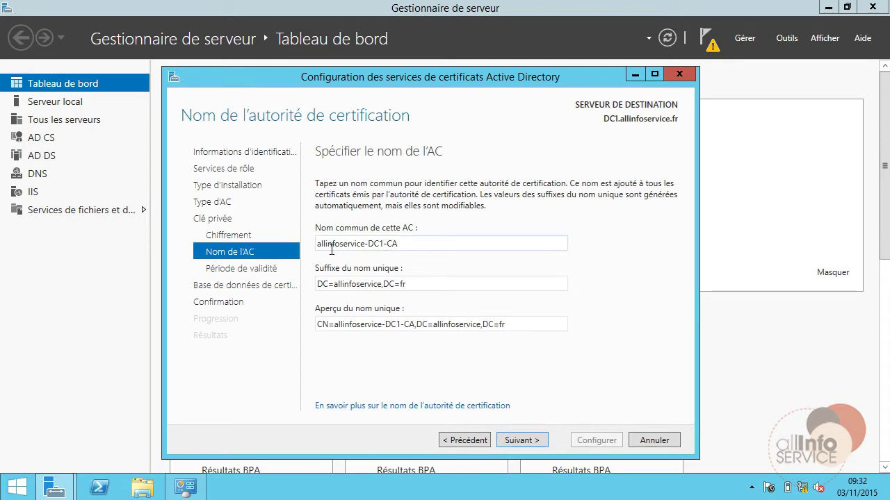
Keep the default CA name, set the certificate validity period to 2 years, and complete the configuration with the default database locations
{"action": "left_click", "coordinate": [540, 432]}
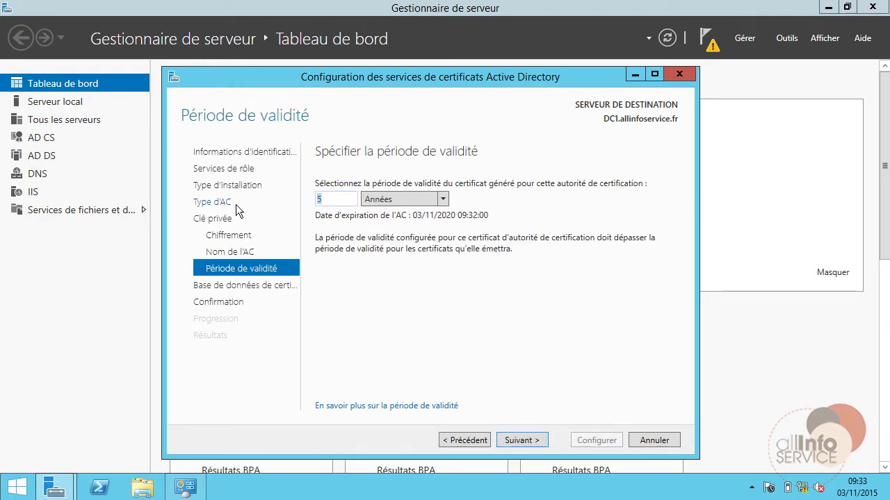
{"action": "type", "text": "2"}
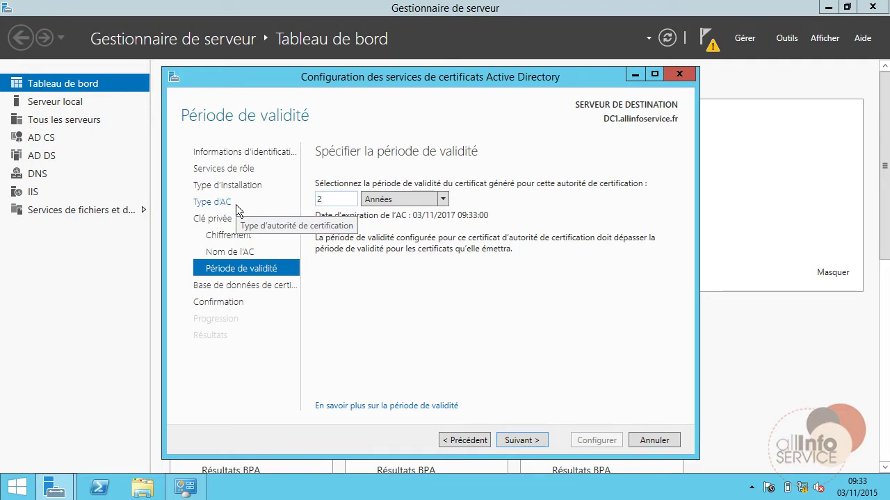
{"action": "left_click", "coordinate": [517, 443]}
{"action": "left_click", "coordinate": [528, 443]}
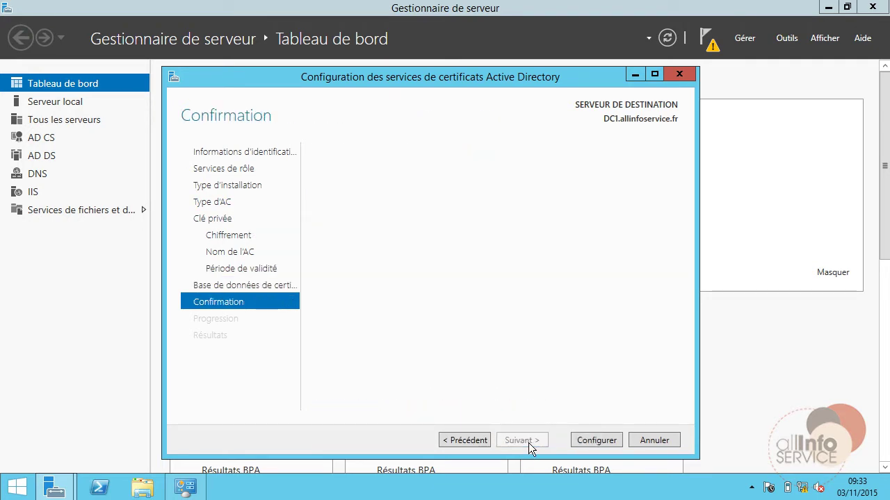
{"action": "left_click", "coordinate": [617, 443]}
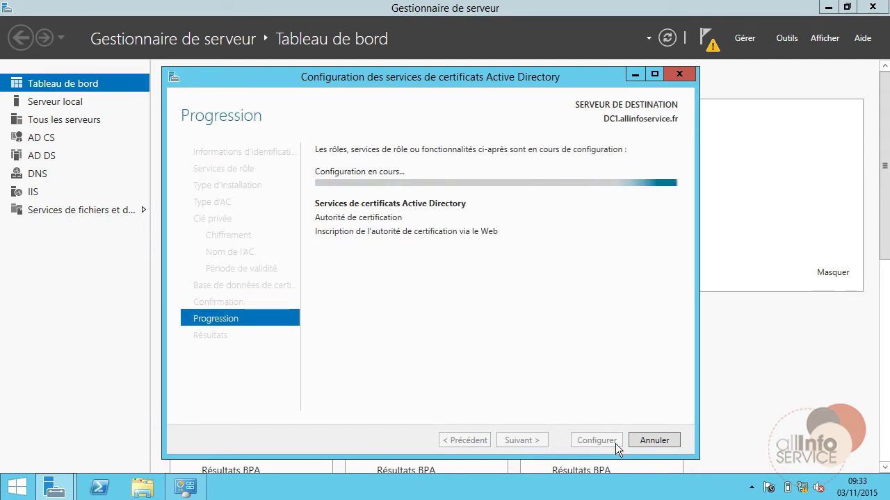
{"action": "mouse_move", "coordinate": [852, 488]}
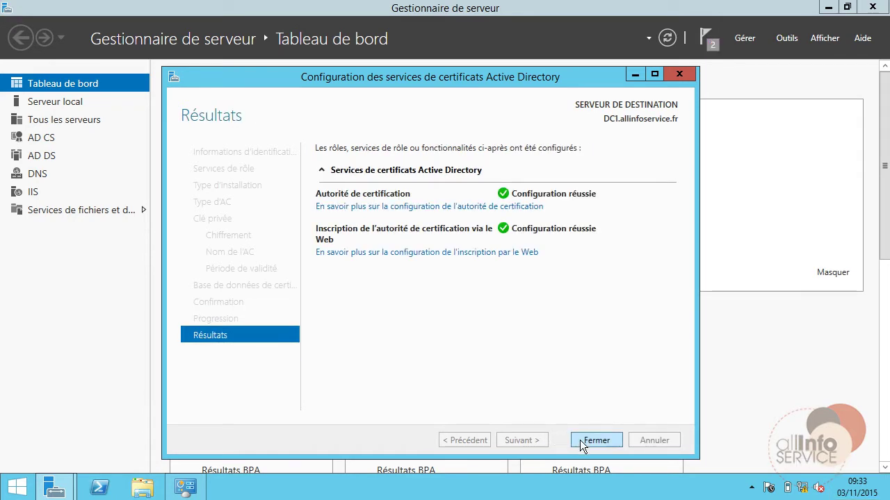
{"action": "left_click", "coordinate": [595, 440]}
Open the Autorité de certification console and manage the certificate templates of allinfoservice-DC1-CA
{"action": "left_click", "coordinate": [791, 39]}
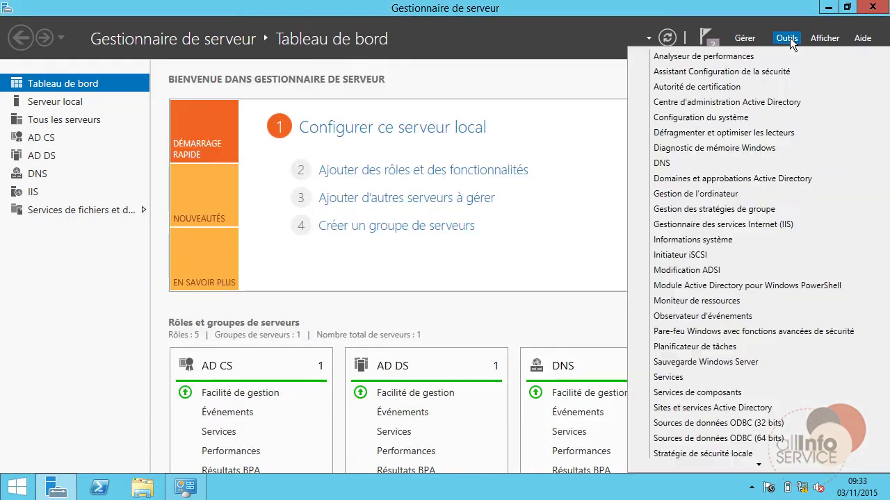
{"action": "left_click", "coordinate": [759, 88]}
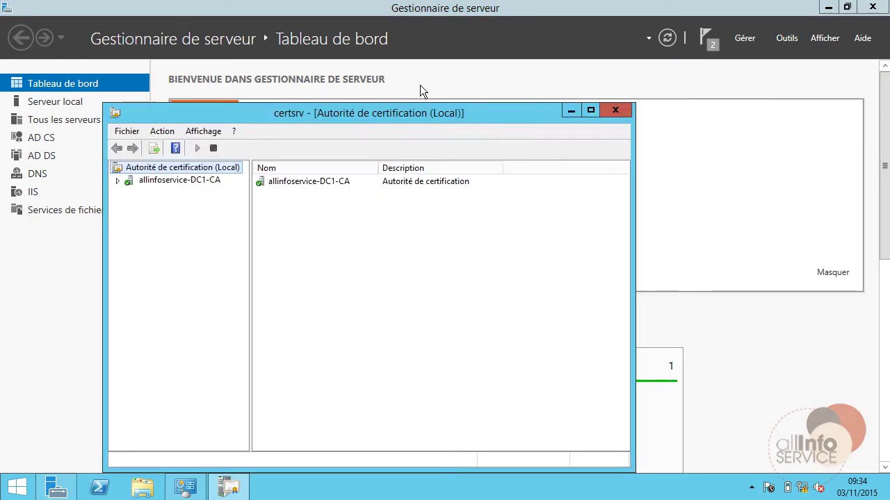
{"action": "left_click", "coordinate": [118, 181]}
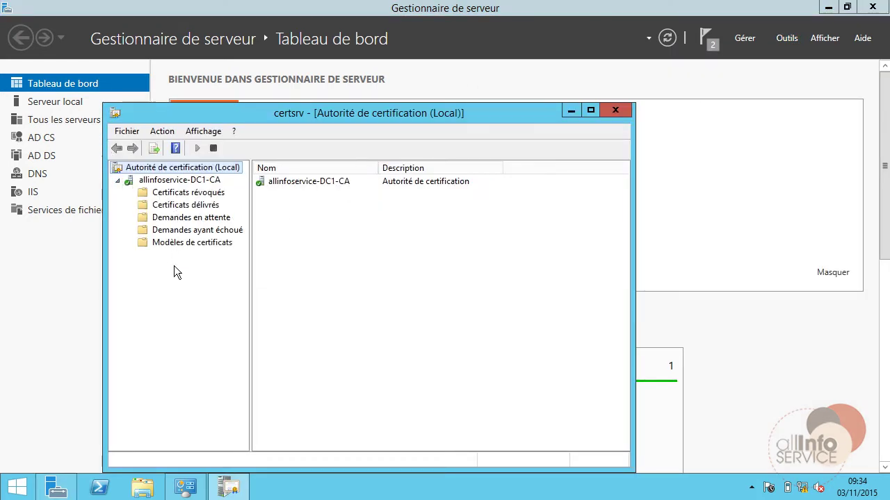
{"action": "right_click", "coordinate": [191, 243]}
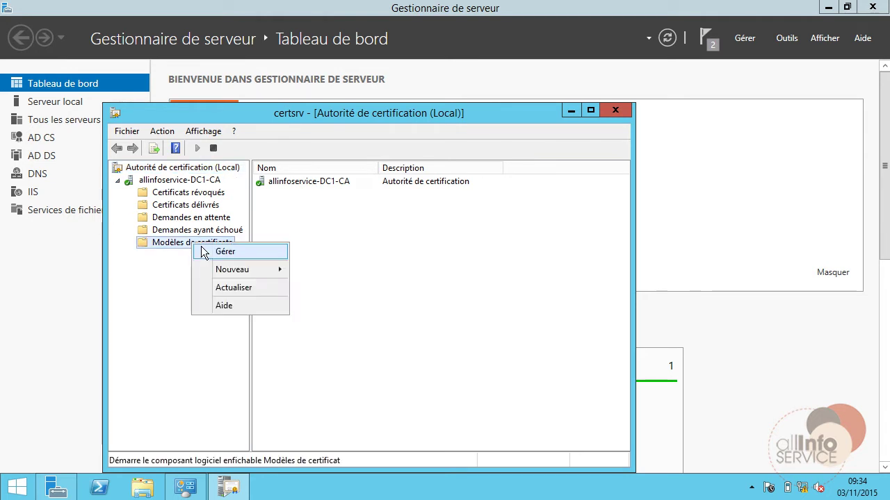
{"action": "left_click", "coordinate": [221, 251]}
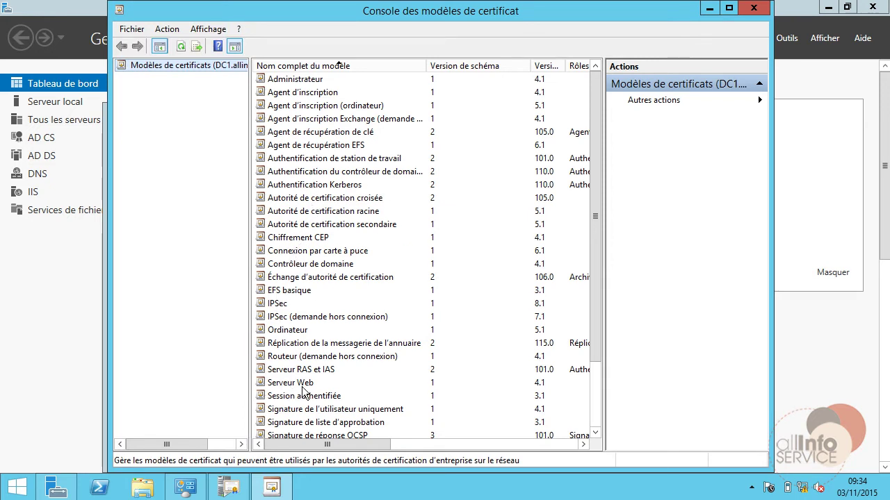
Allow the Inscrire permission for Utilisateurs authentifiés on the Ordinateur certificate template and close the templates console
{"action": "left_click", "coordinate": [285, 332]}
{"action": "left_click", "coordinate": [405, 331]}
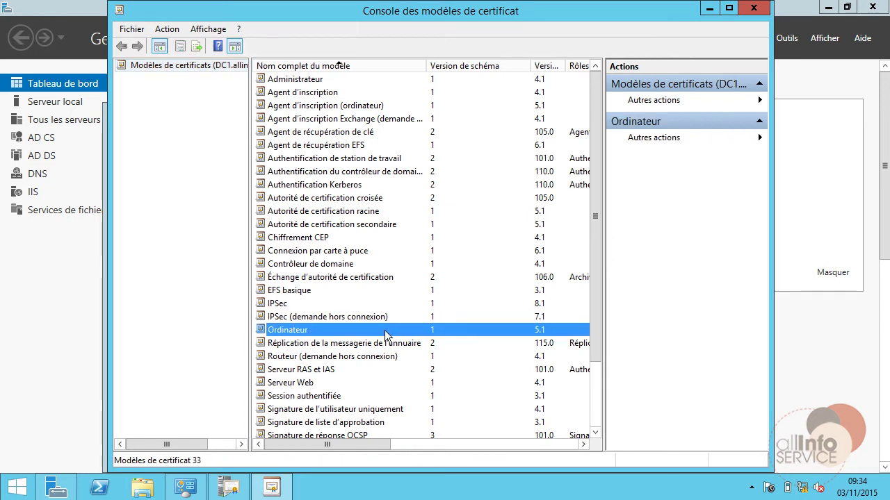
{"action": "right_click", "coordinate": [385, 330]}
{"action": "left_click", "coordinate": [415, 378]}
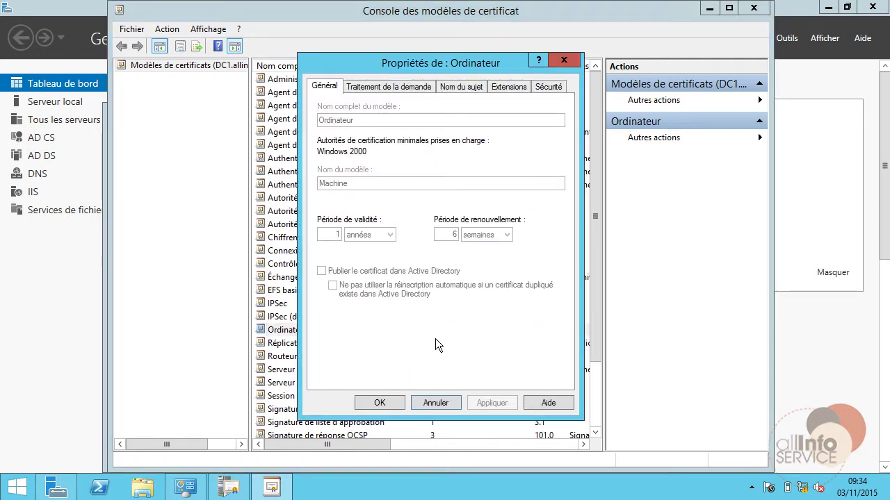
{"action": "left_click", "coordinate": [545, 86]}
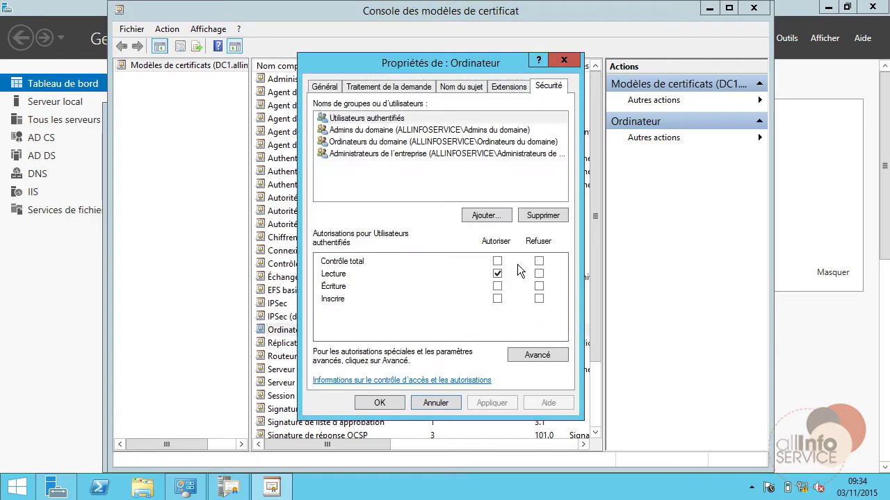
{"action": "left_click", "coordinate": [498, 299]}
{"action": "left_click", "coordinate": [490, 403]}
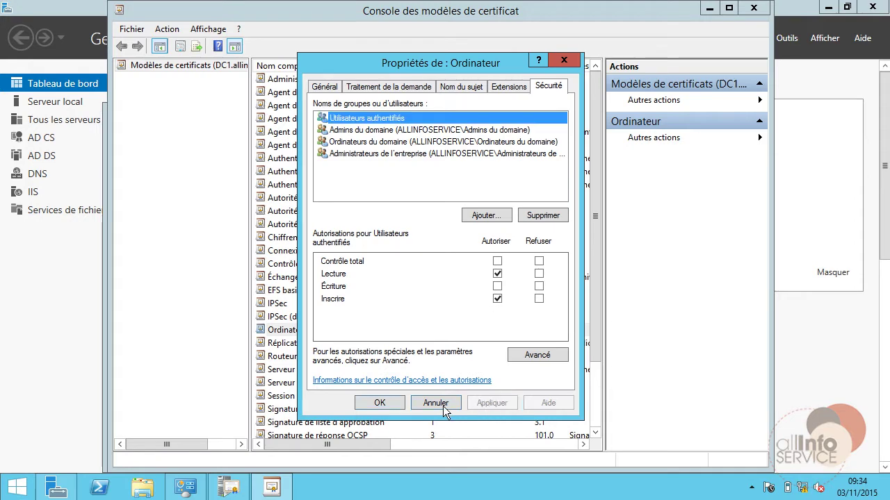
{"action": "left_click", "coordinate": [389, 408]}
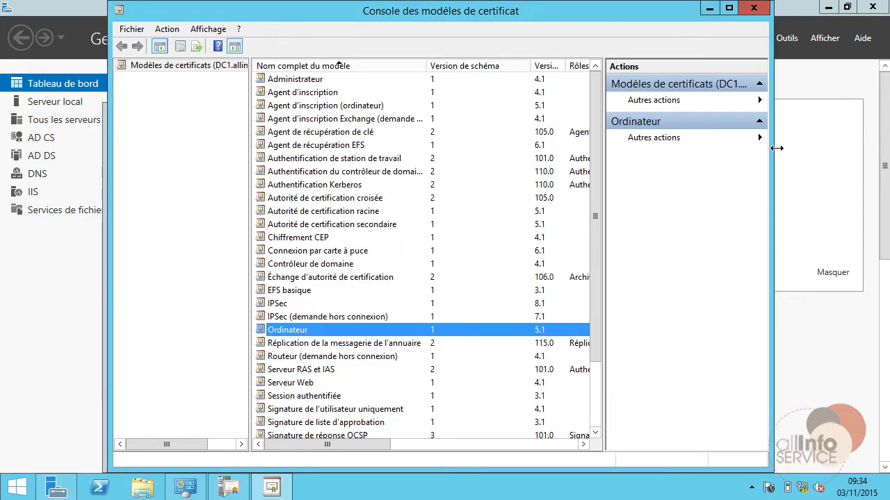
{"action": "left_click", "coordinate": [754, 10]}
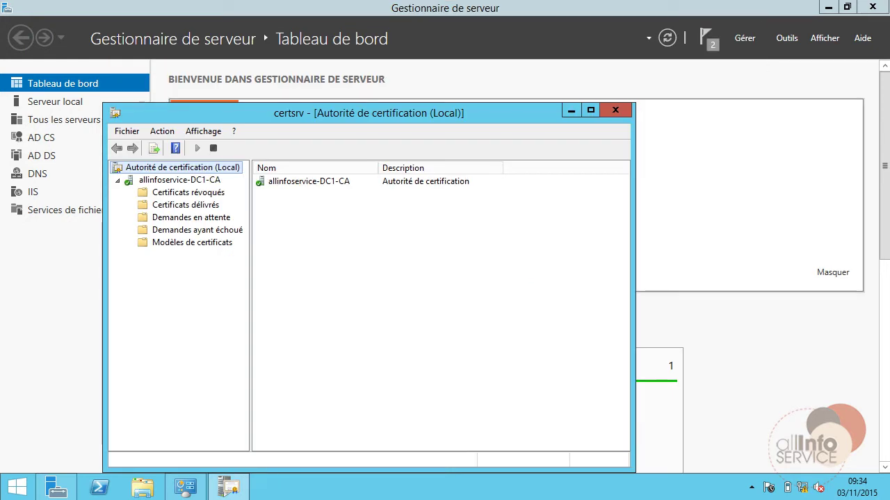
Restart the certificate service of allinfoservice-DC1-CA and close the certification authority console
{"action": "left_click", "coordinate": [161, 185]}
{"action": "right_click", "coordinate": [161, 185]}
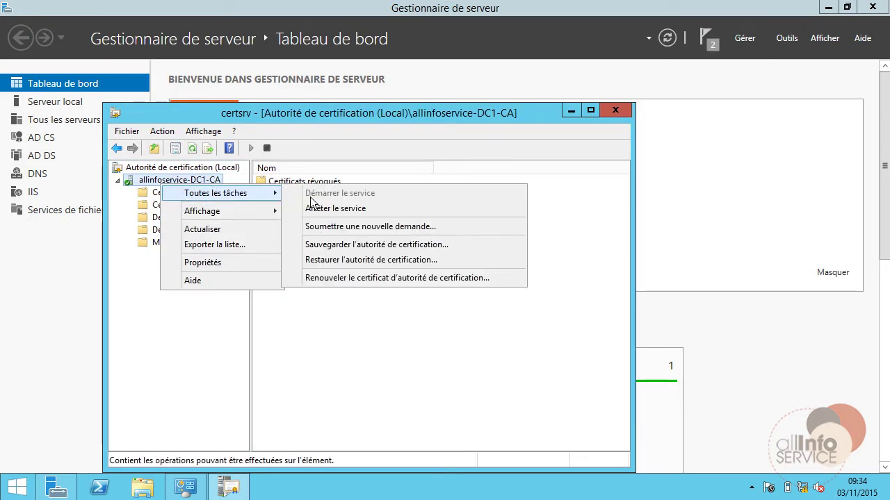
{"action": "left_click", "coordinate": [267, 148]}
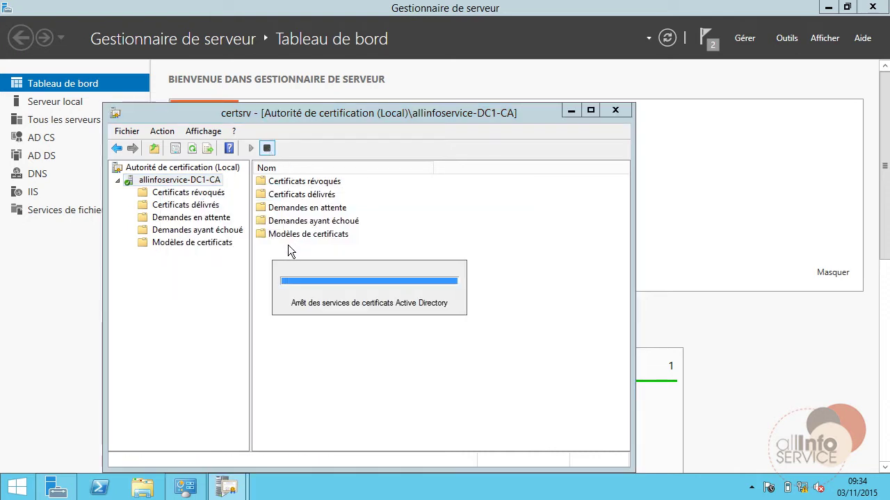
{"action": "left_click", "coordinate": [252, 148]}
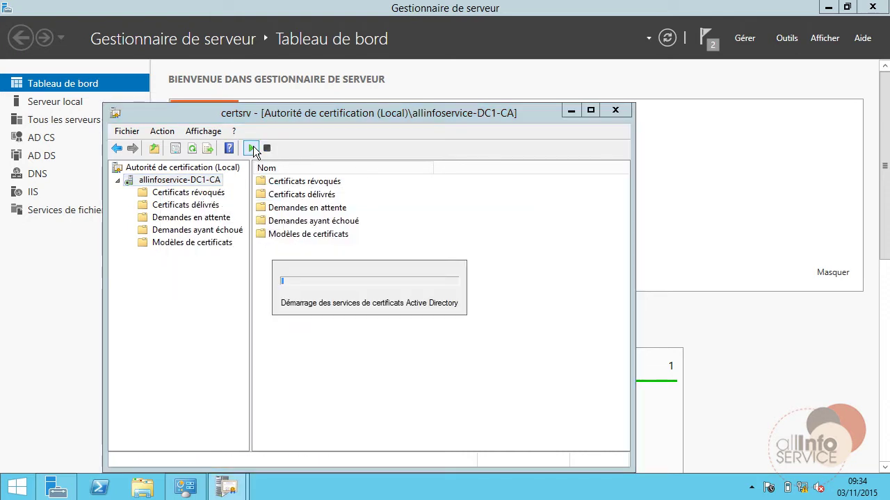
{"action": "left_click", "coordinate": [612, 111]}
Open Gestion des stratégies de groupe and show the group policy objects of the allinfoservice.fr domain
{"action": "left_click", "coordinate": [784, 38]}
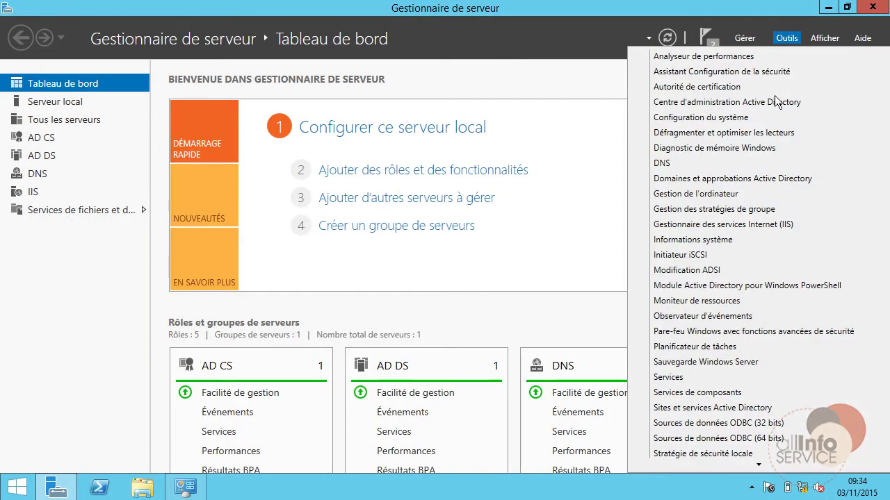
{"action": "left_click", "coordinate": [684, 210]}
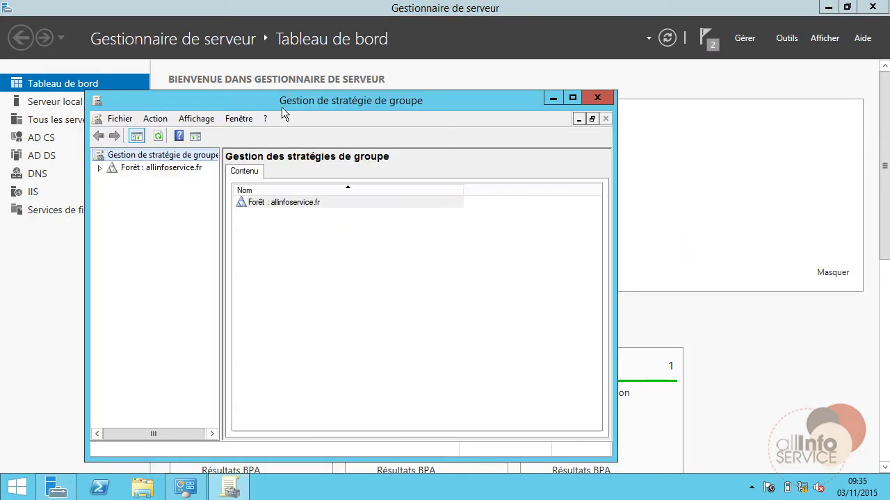
{"action": "double_click", "coordinate": [282, 107]}
{"action": "left_click", "coordinate": [10, 72]}
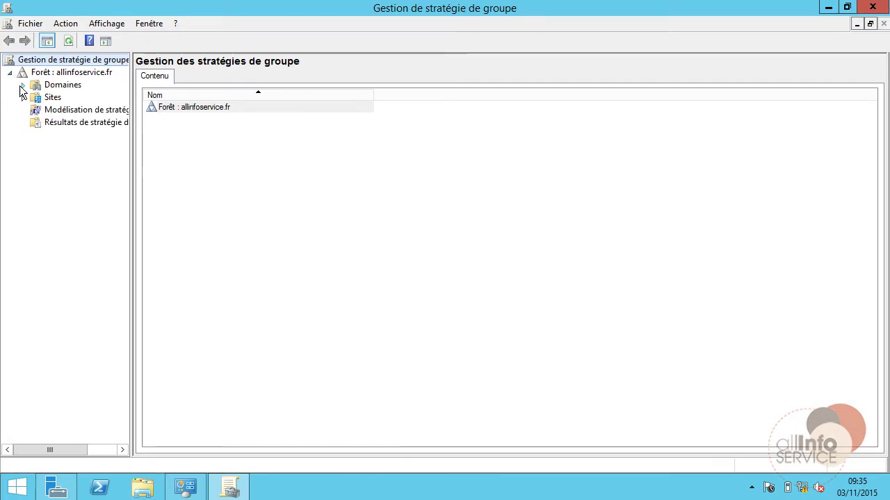
{"action": "left_click", "coordinate": [23, 86]}
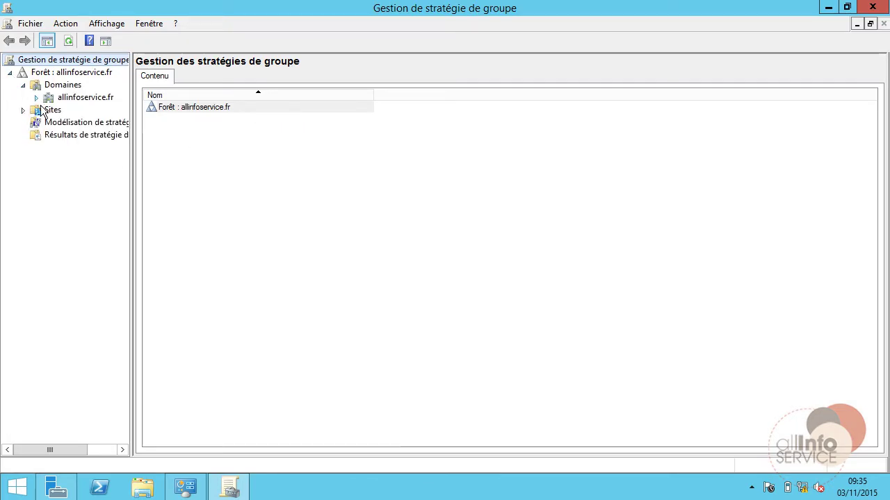
{"action": "left_click", "coordinate": [36, 97]}
{"action": "left_click", "coordinate": [90, 136]}
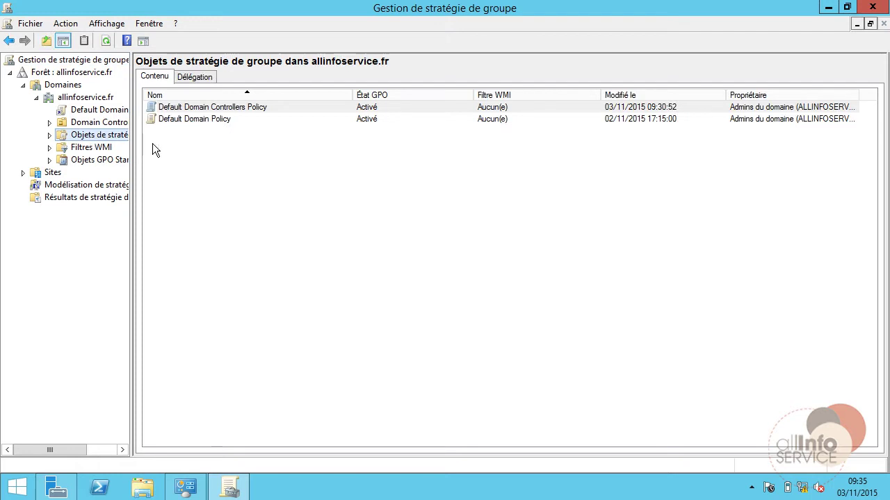
Create a new group policy object named Deploiement Certificat in allinfoservice.fr without a Starter GPO
{"action": "right_click", "coordinate": [200, 166]}
{"action": "left_click", "coordinate": [218, 176]}
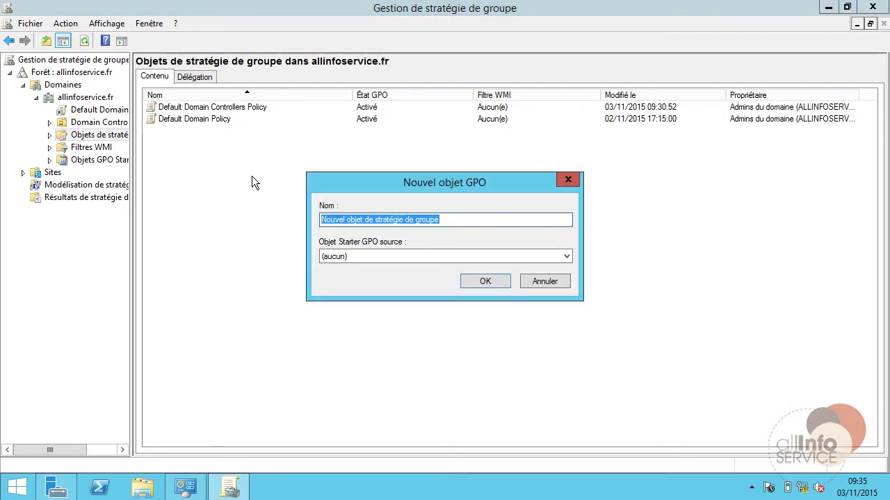
{"action": "type", "text": "Deploiem"}
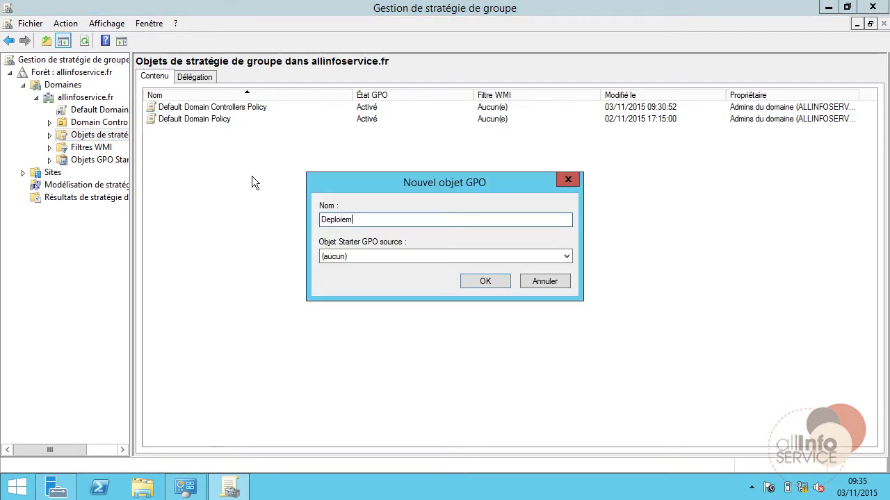
{"action": "type", "text": "ent Certificat"}
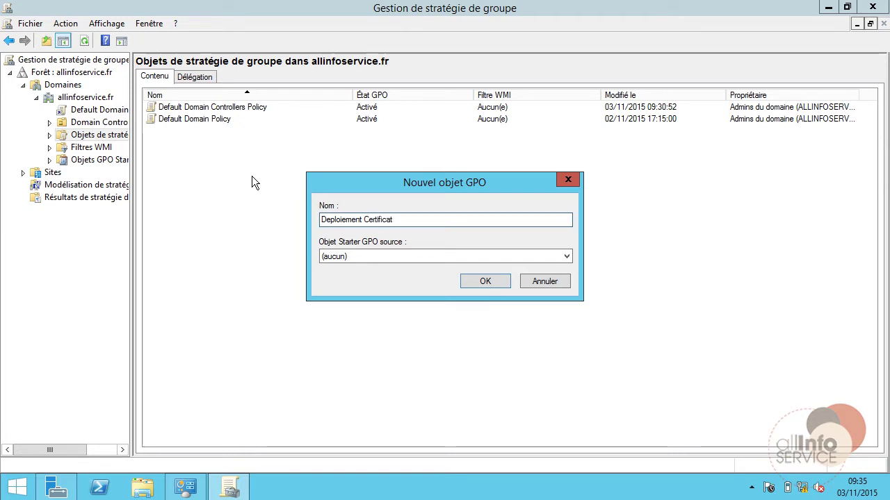
{"action": "key", "text": "Return"}
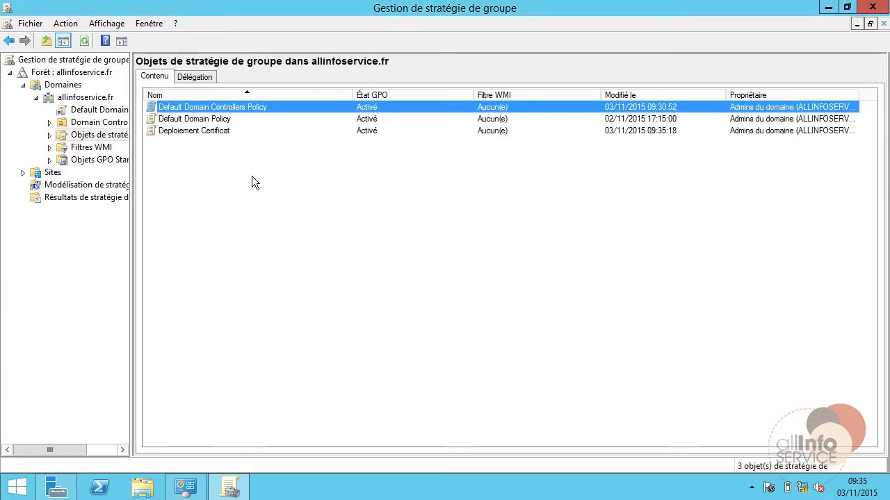
Open the Deploiement Certificat GPO for editing and show Paramètres de demande automatique de certificat in the computer configuration's public key policies
{"action": "right_click", "coordinate": [192, 130]}
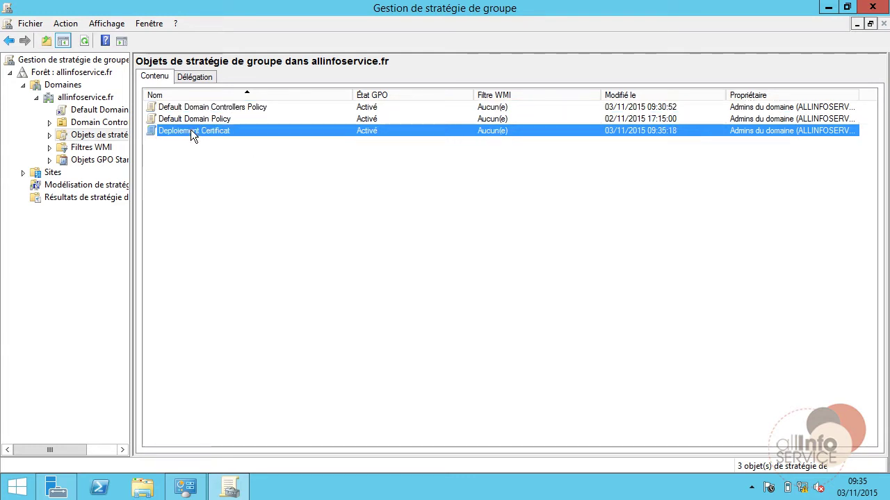
{"action": "left_click", "coordinate": [206, 138]}
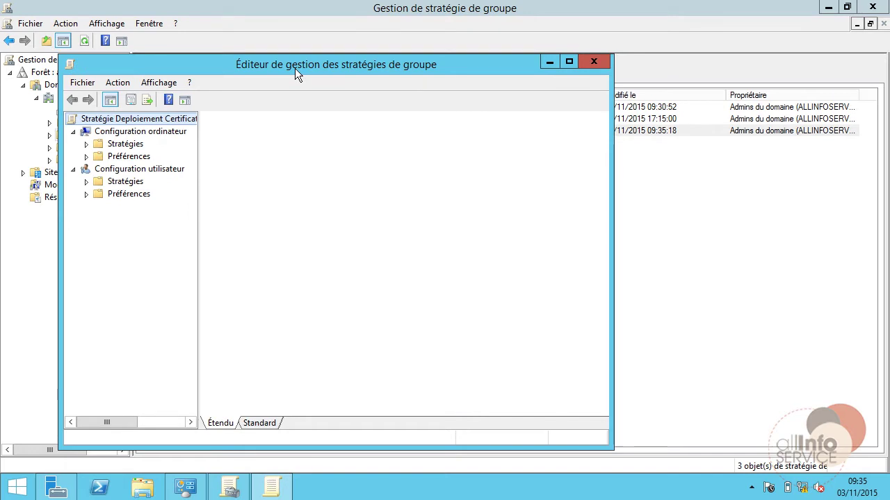
{"action": "double_click", "coordinate": [295, 68]}
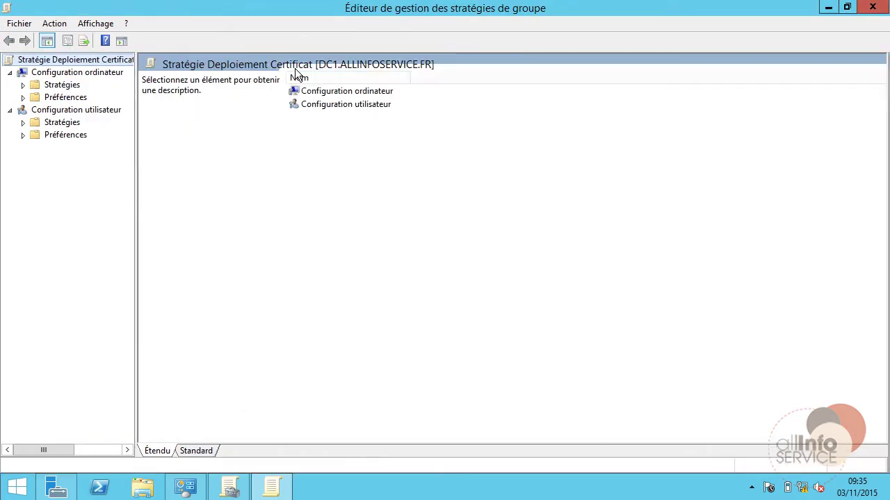
{"action": "left_click", "coordinate": [22, 85]}
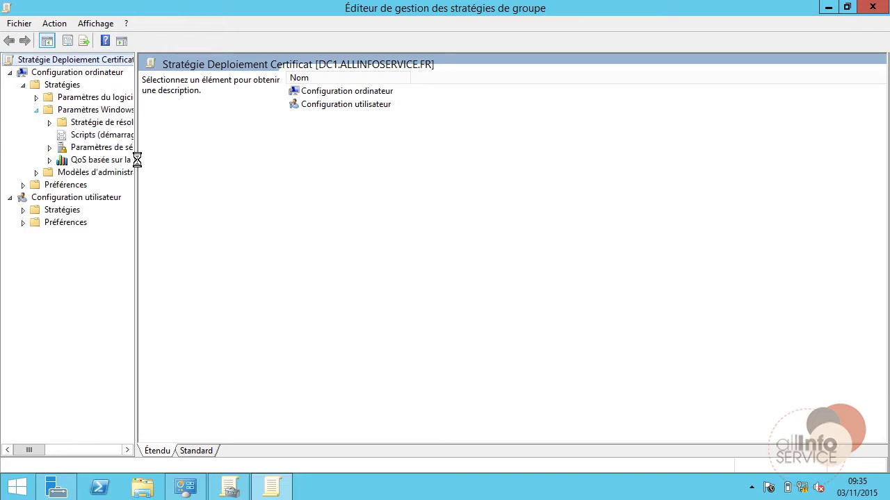
{"action": "left_click_drag", "start_coordinate": [143, 159], "coordinate": [281, 159]}
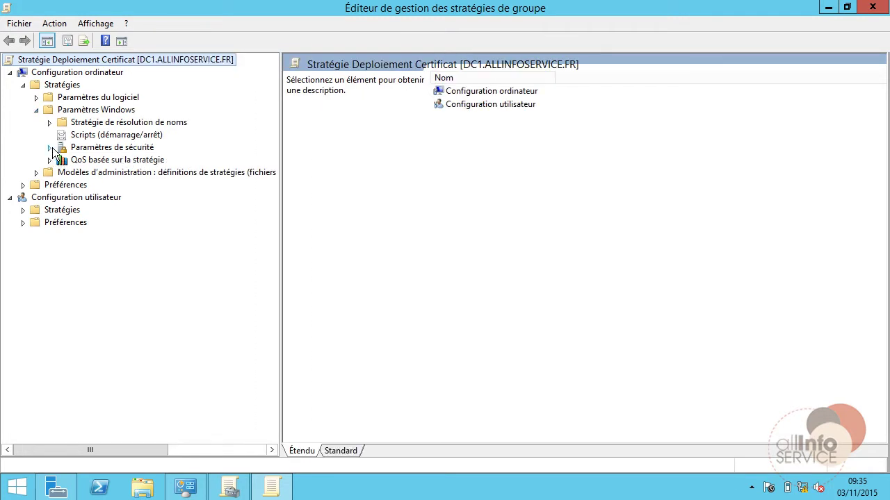
{"action": "left_click", "coordinate": [49, 147]}
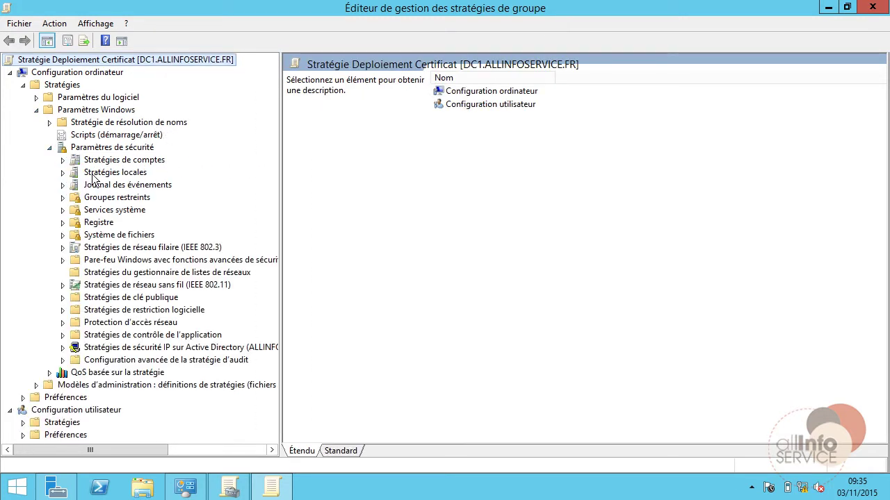
{"action": "left_click", "coordinate": [96, 301]}
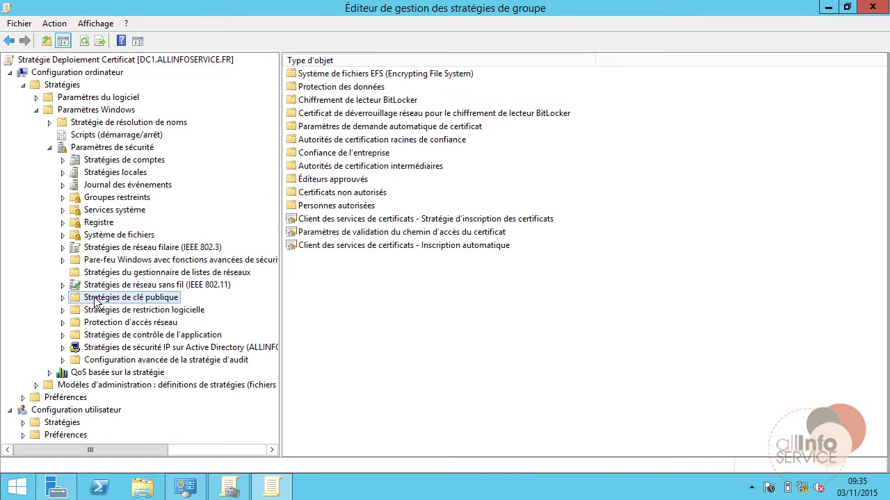
{"action": "left_click", "coordinate": [62, 297]}
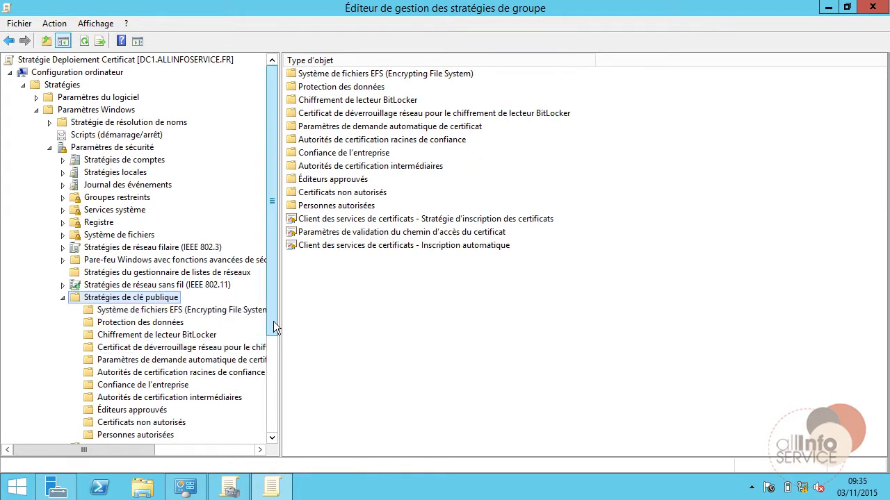
{"action": "scroll", "coordinate": [274, 326], "scroll_direction": "down", "scroll_amount": 1}
{"action": "left_click", "coordinate": [185, 348]}
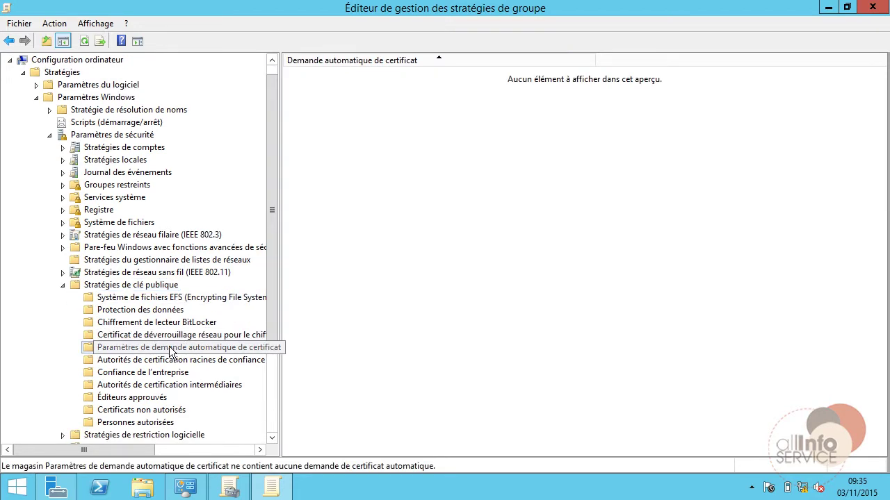
Create an automatic certificate request based on the Ordinateur template and close the policy editor
{"action": "right_click", "coordinate": [325, 243]}
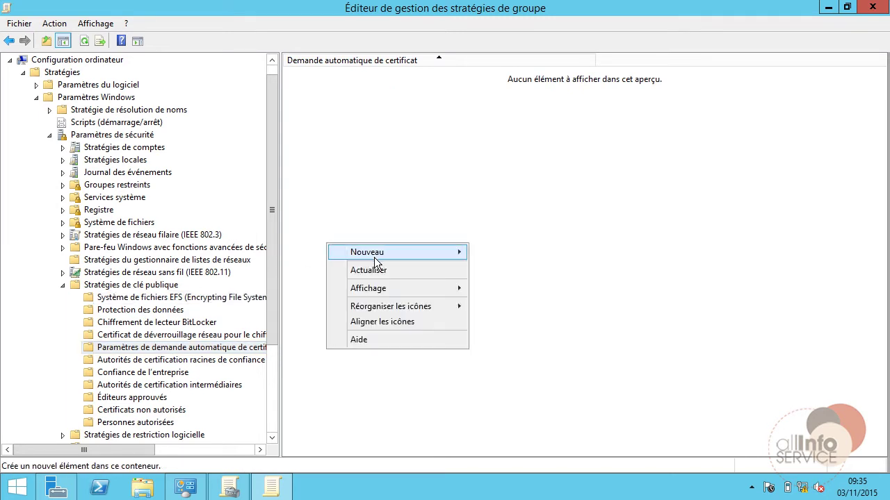
{"action": "mouse_move", "coordinate": [374, 251]}
{"action": "left_click", "coordinate": [507, 251]}
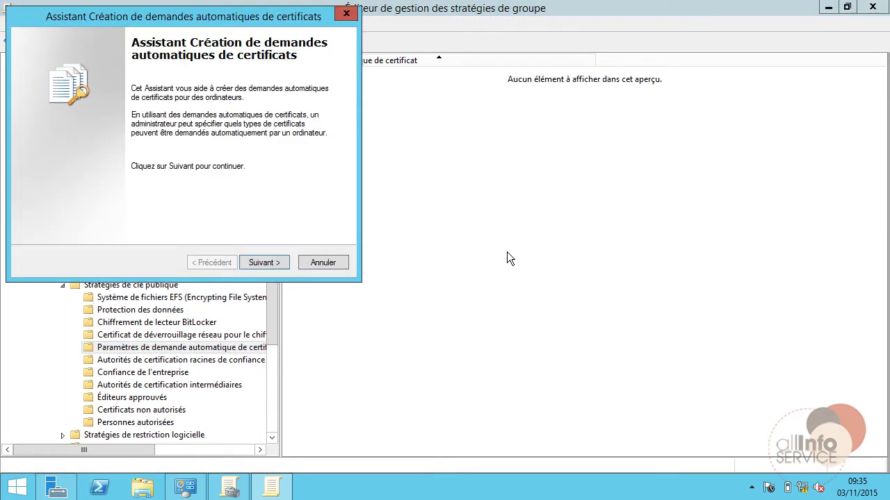
{"action": "left_click", "coordinate": [276, 264]}
{"action": "left_click", "coordinate": [55, 169]}
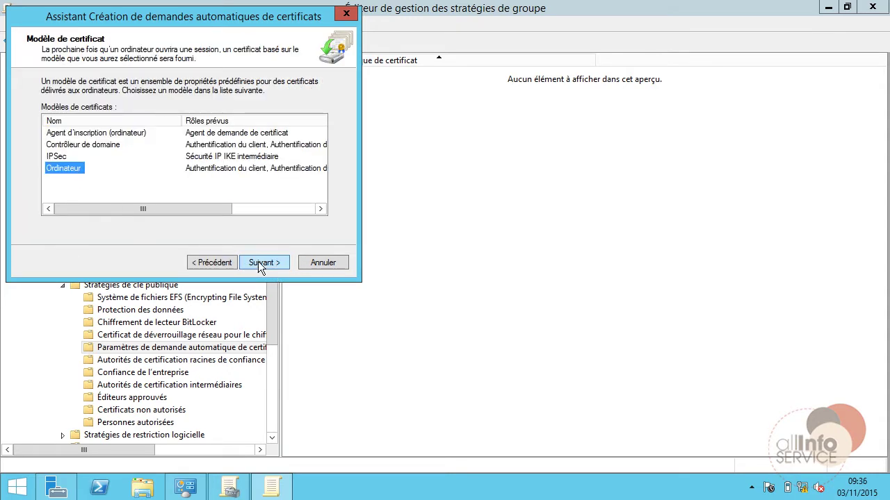
{"action": "left_click", "coordinate": [258, 263]}
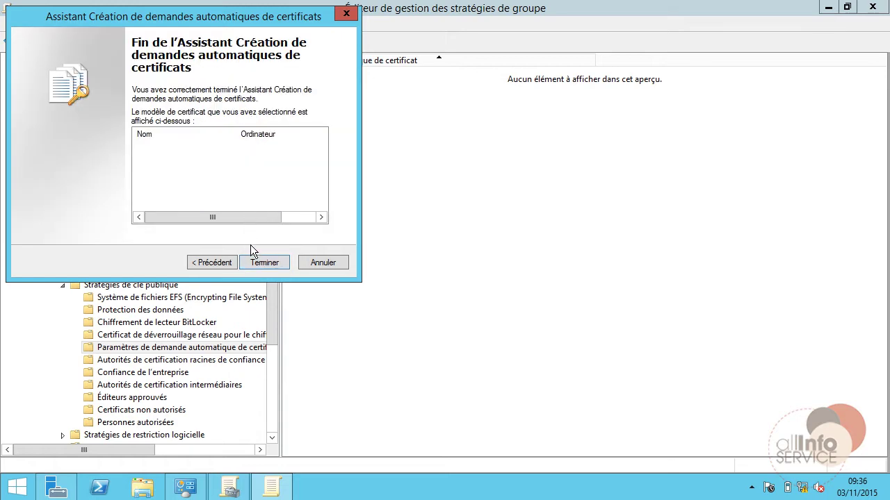
{"action": "left_click", "coordinate": [264, 263]}
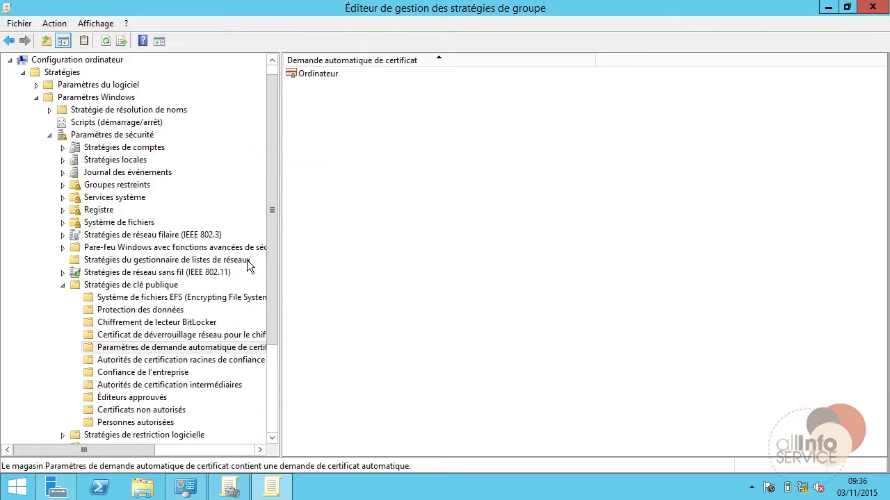
{"action": "left_click", "coordinate": [872, 6]}
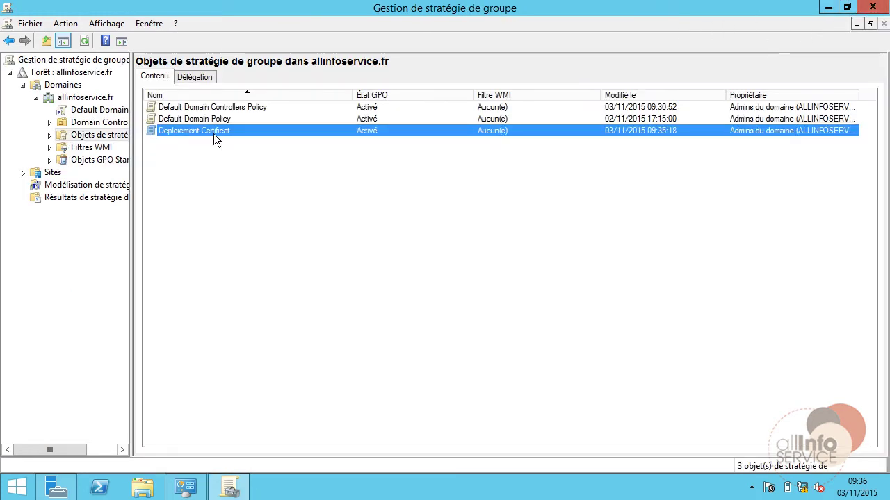
Create an organizational unit named VPN in the allinfoservice.fr domain
{"action": "left_click", "coordinate": [82, 98]}
{"action": "right_click", "coordinate": [80, 101]}
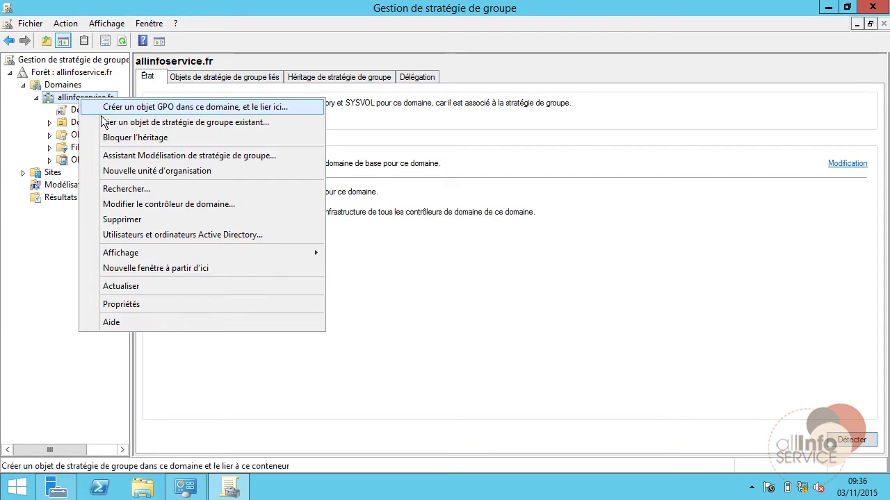
{"action": "left_click", "coordinate": [130, 179]}
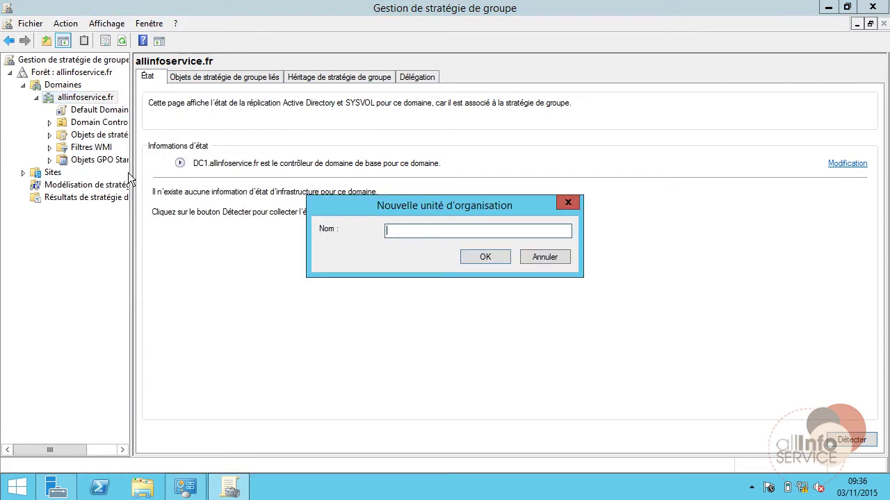
{"action": "type", "text": "VPN"}
{"action": "key", "text": "Return"}
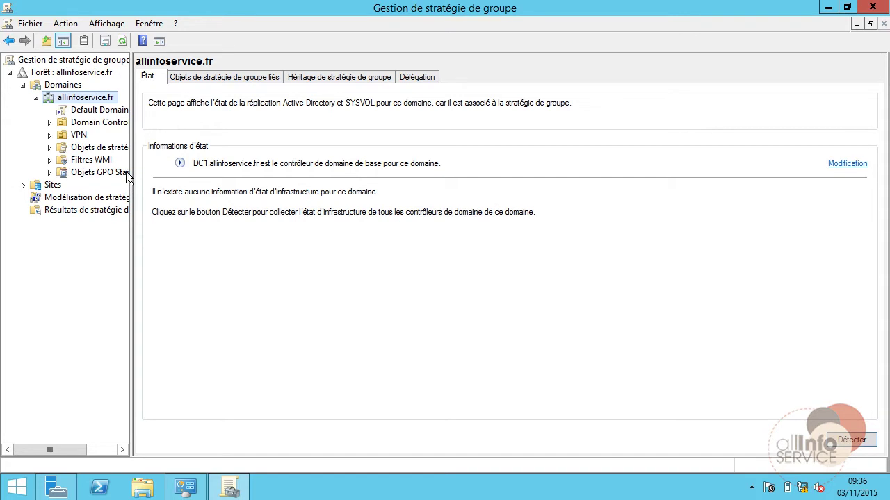
Link the Deploiement Certificat GPO to the VPN organizational unit, check its linked objects and close the group policy console
{"action": "right_click", "coordinate": [81, 138]}
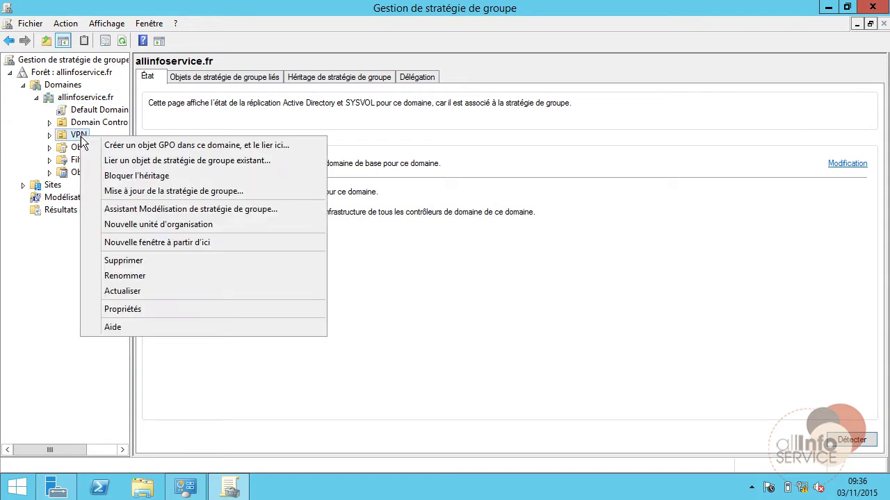
{"action": "left_click", "coordinate": [129, 164]}
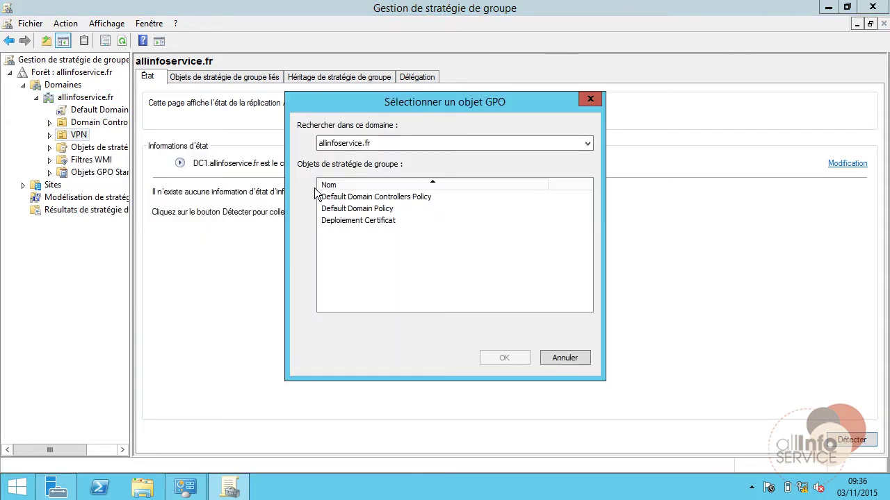
{"action": "left_click", "coordinate": [340, 221]}
{"action": "left_click", "coordinate": [505, 359]}
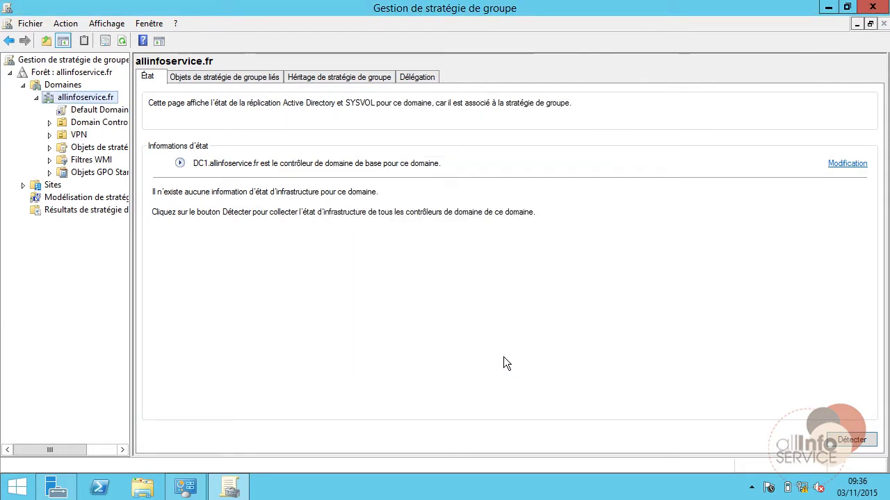
{"action": "left_click", "coordinate": [80, 136]}
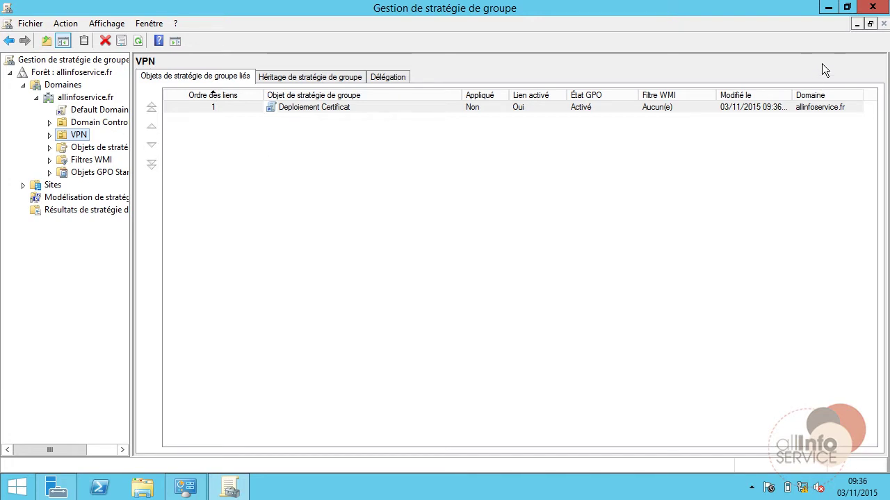
{"action": "left_click", "coordinate": [872, 7]}
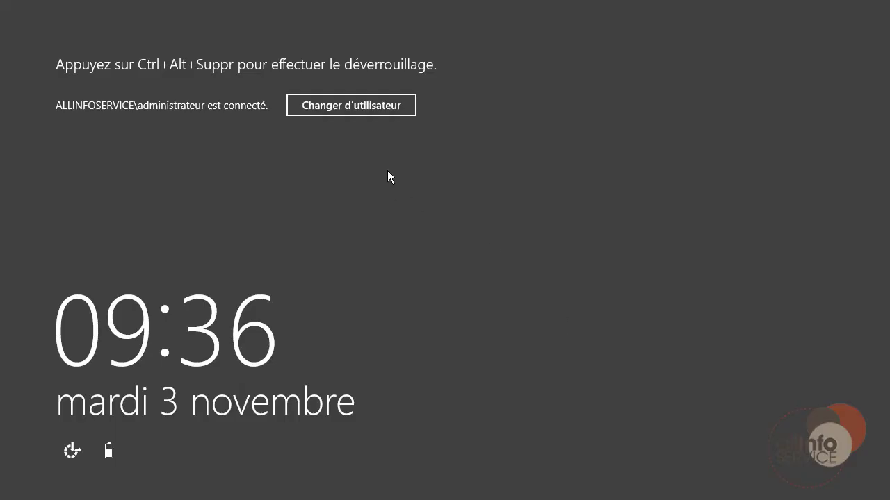
Switch to the locked server, unlock the administrator session with the account password and close the command prompt window
{"action": "key", "text": "ctrl+alt+Delete"}
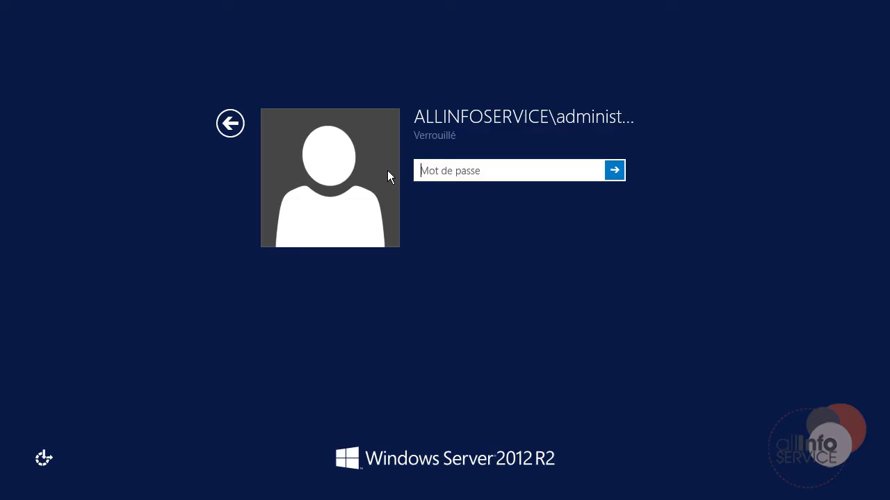
{"action": "type", "text": "********"}
{"action": "key", "text": "Return"}
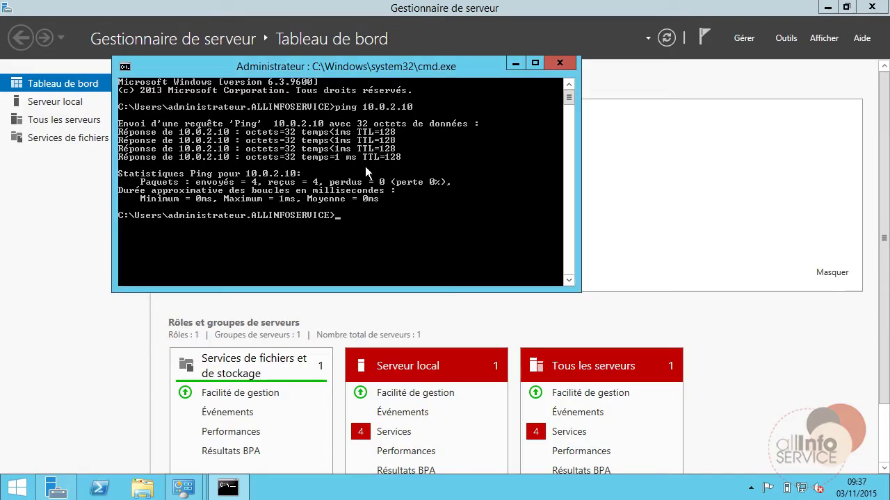
{"action": "left_click", "coordinate": [559, 62]}
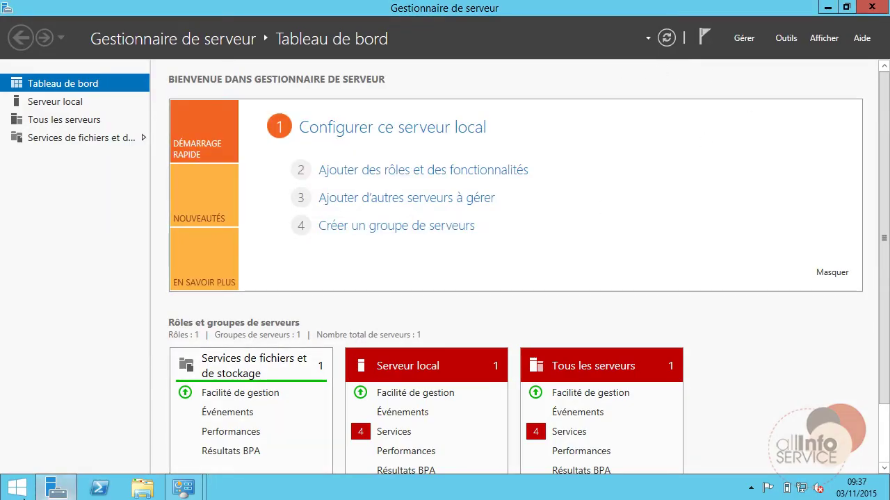
Run mmc to open an empty management console
{"action": "right_click", "coordinate": [17, 488]}
{"action": "left_click", "coordinate": [60, 449]}
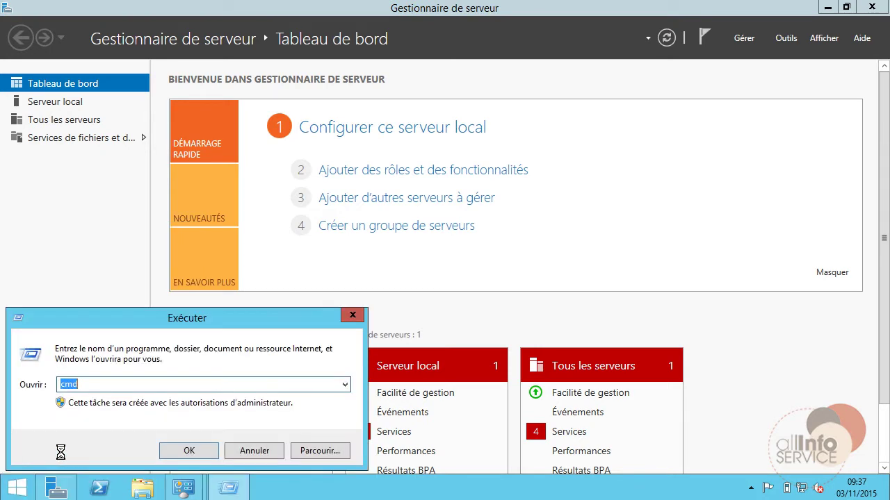
{"action": "type", "text": "mmc"}
{"action": "key", "text": "Return"}
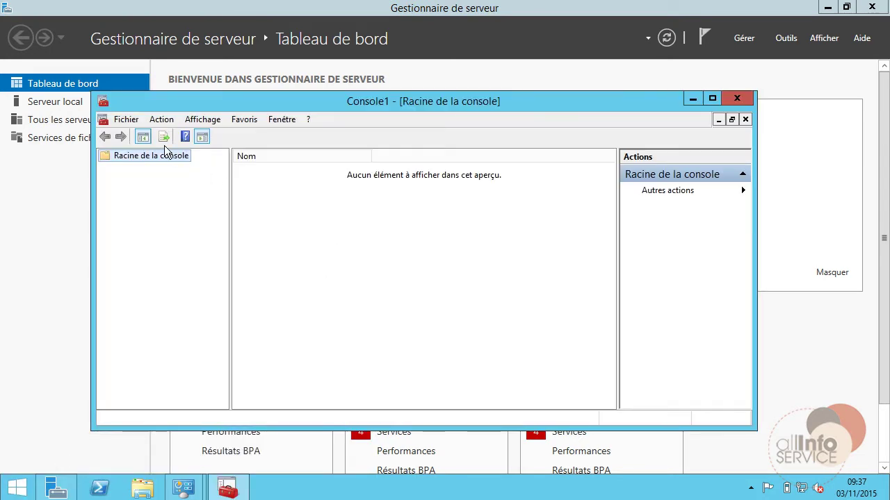
Add the Certificats snap-in to the console, set to manage certificates for the local computer account
{"action": "left_click", "coordinate": [126, 120]}
{"action": "left_click", "coordinate": [142, 198]}
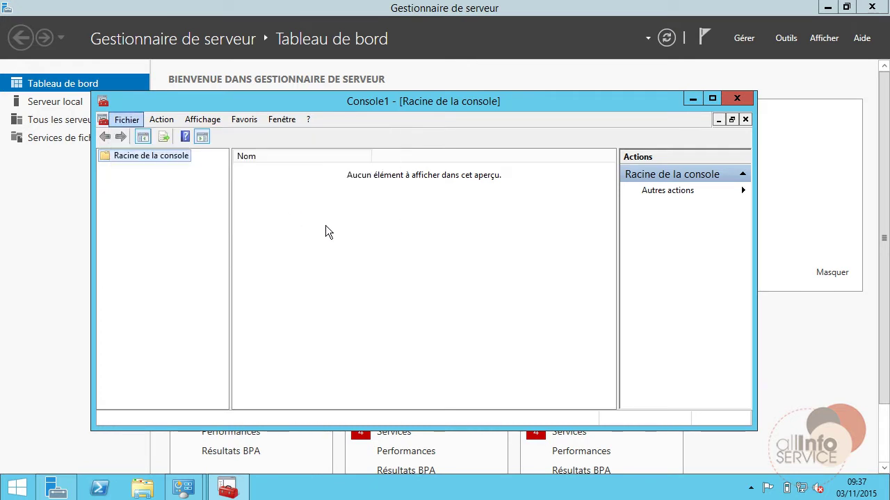
{"action": "left_click", "coordinate": [223, 191]}
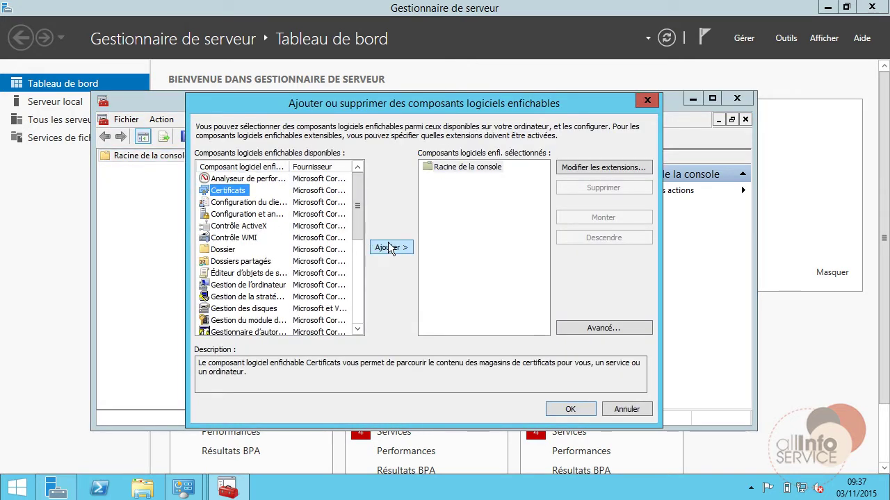
{"action": "left_click", "coordinate": [390, 248]}
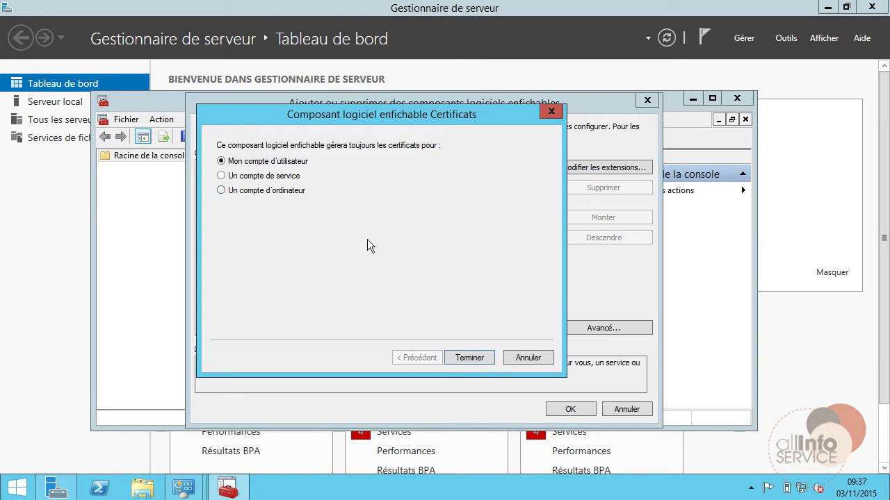
{"action": "left_click", "coordinate": [221, 190]}
{"action": "left_click", "coordinate": [461, 356]}
{"action": "left_click", "coordinate": [466, 356]}
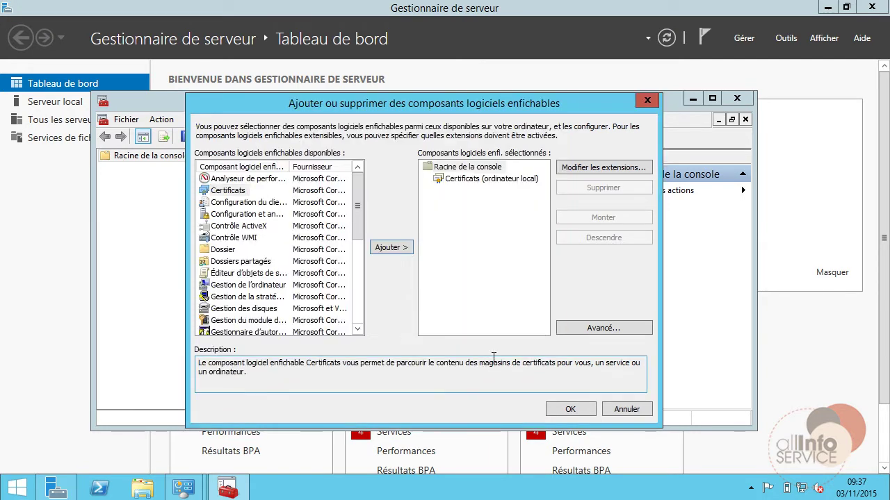
{"action": "left_click", "coordinate": [572, 409]}
Request an Ordinateur certificate in the local computer's Personnel store through the Active Directory enrollment policy and display the store's certificates
{"action": "double_click", "coordinate": [157, 169]}
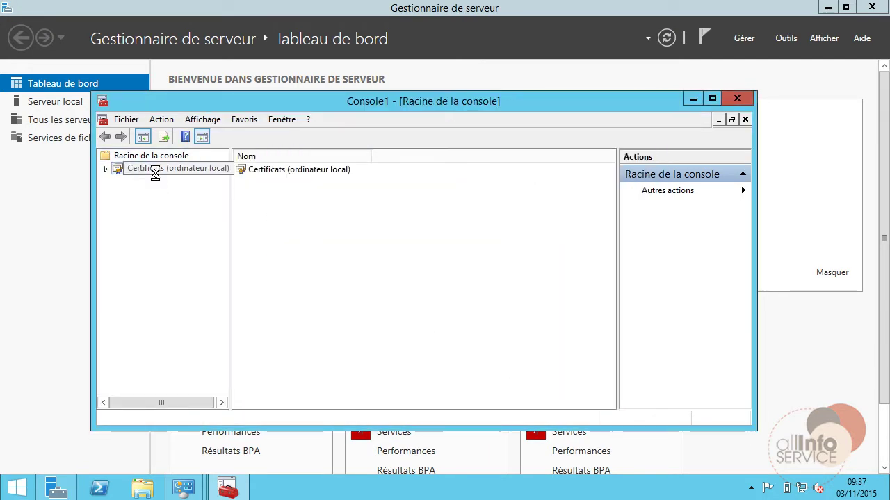
{"action": "left_click", "coordinate": [158, 181]}
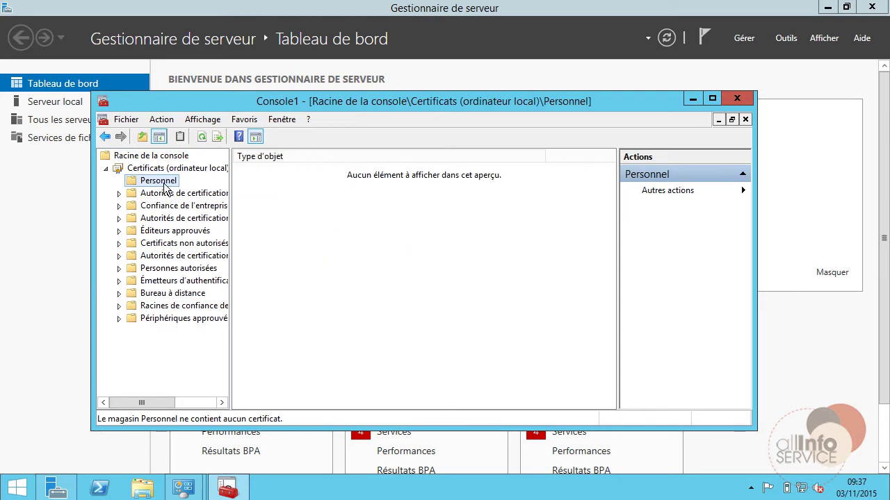
{"action": "right_click", "coordinate": [166, 189]}
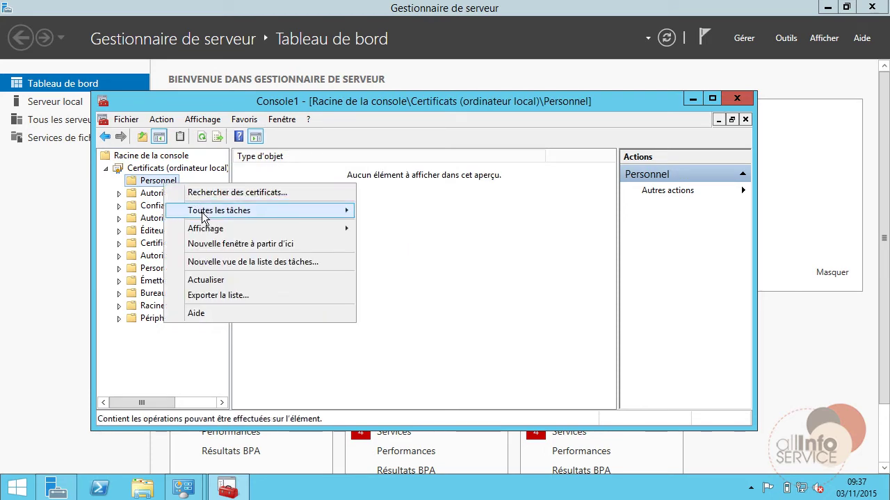
{"action": "mouse_move", "coordinate": [208, 211]}
{"action": "left_click", "coordinate": [398, 228]}
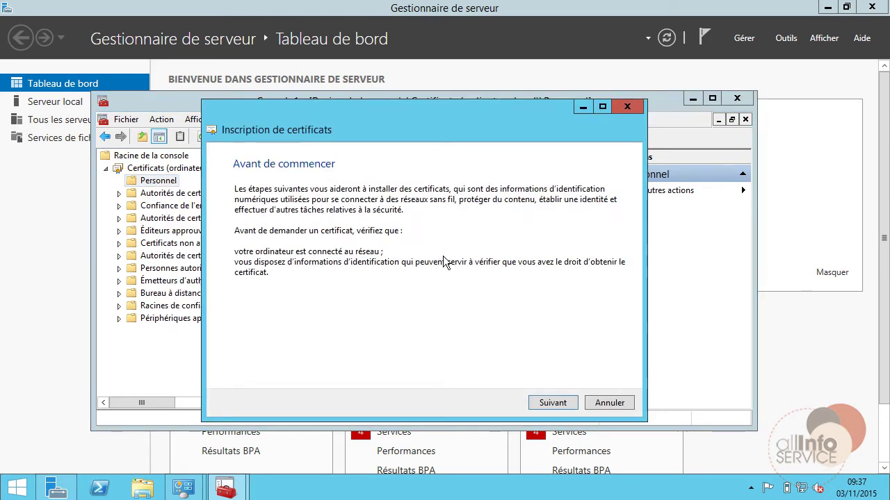
{"action": "left_click", "coordinate": [553, 403]}
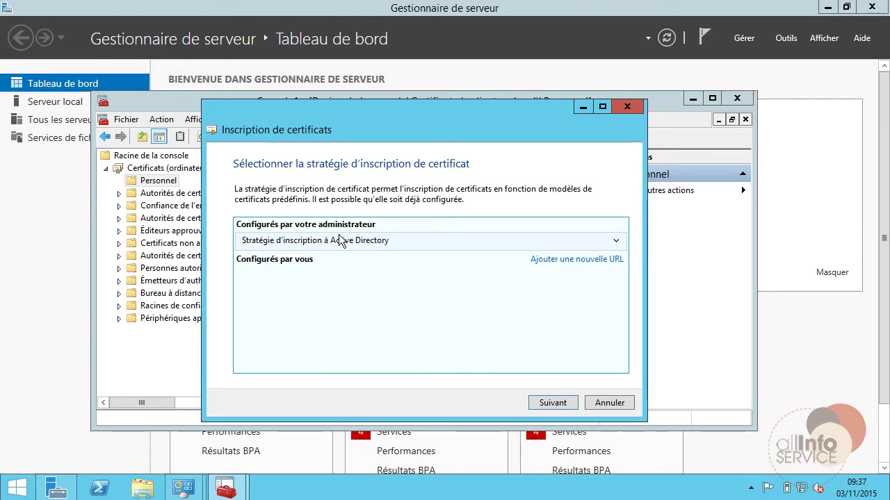
{"action": "left_click", "coordinate": [552, 403]}
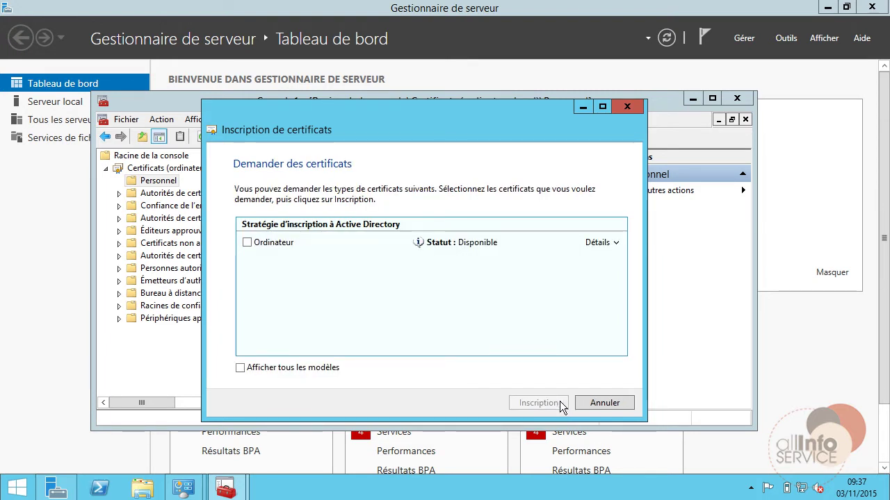
{"action": "left_click", "coordinate": [268, 245]}
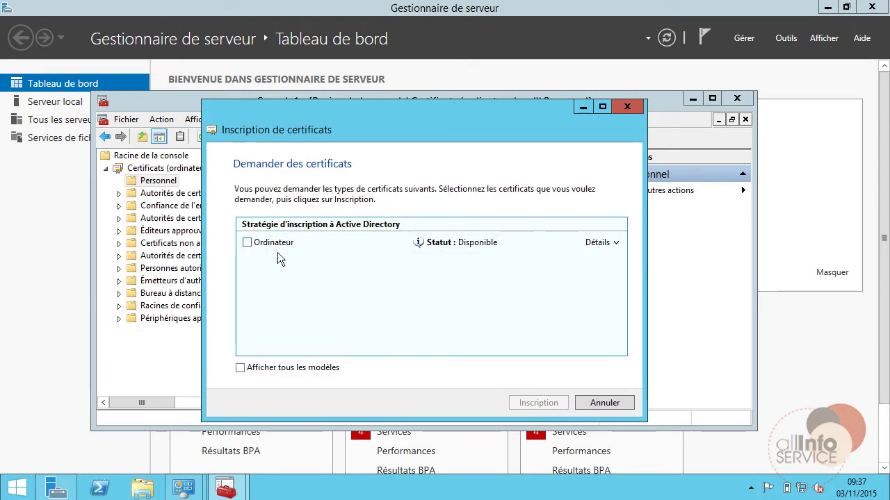
{"action": "left_click", "coordinate": [538, 403]}
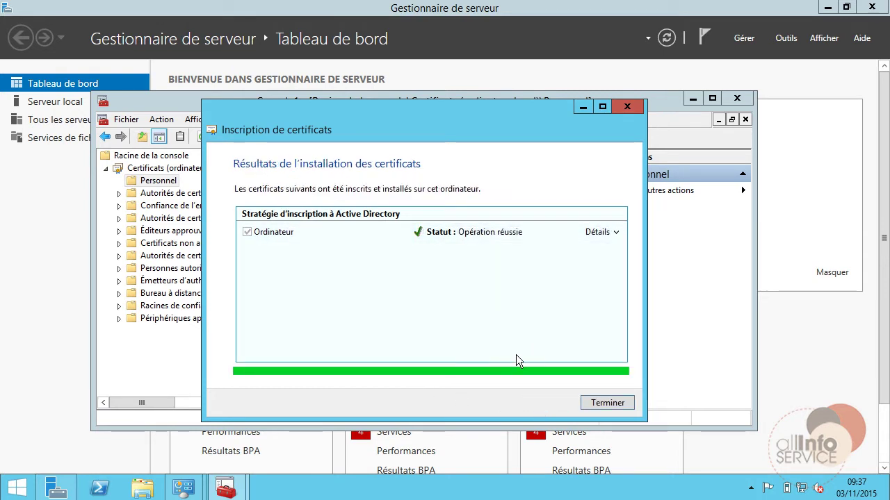
{"action": "left_click", "coordinate": [604, 403]}
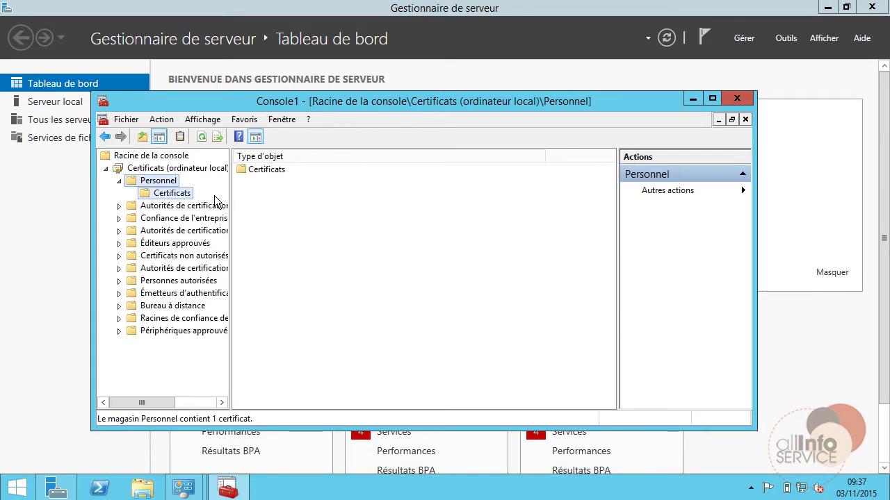
{"action": "left_click", "coordinate": [174, 194]}
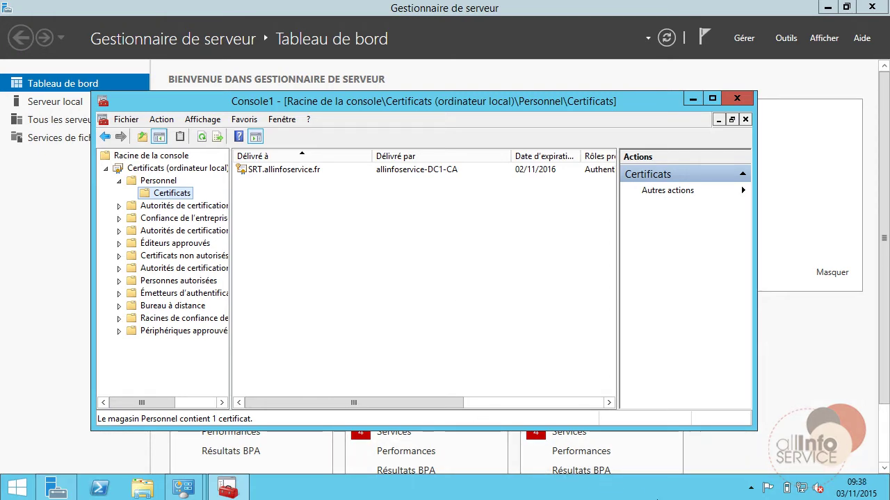
Switch to the CL01 Windows 7 client and join it to the allinfoservice.fr domain with the administrator account name and password
{"action": "key", "text": "alt+Tab"}
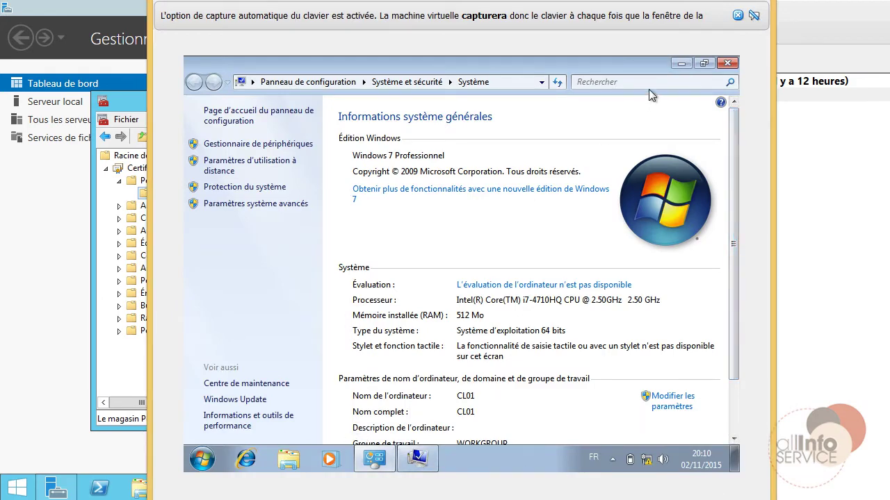
{"action": "left_click", "coordinate": [680, 64]}
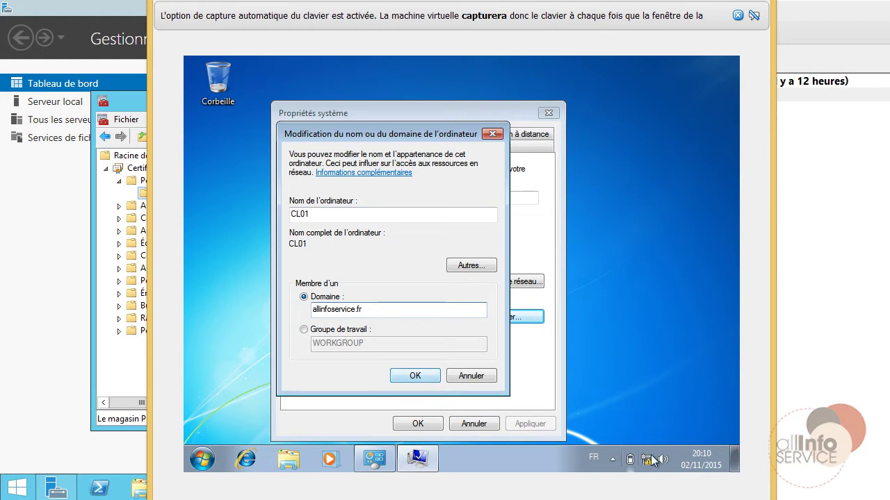
{"action": "left_click", "coordinate": [415, 375]}
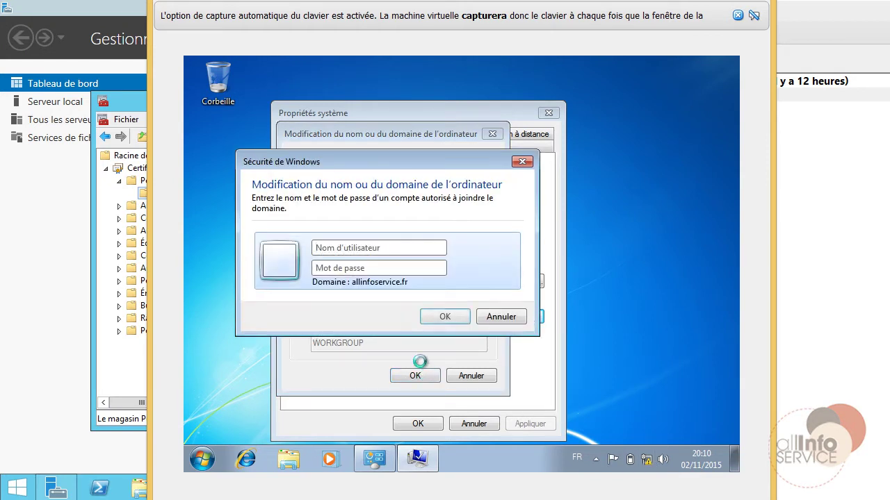
{"action": "type", "text": "Administr"}
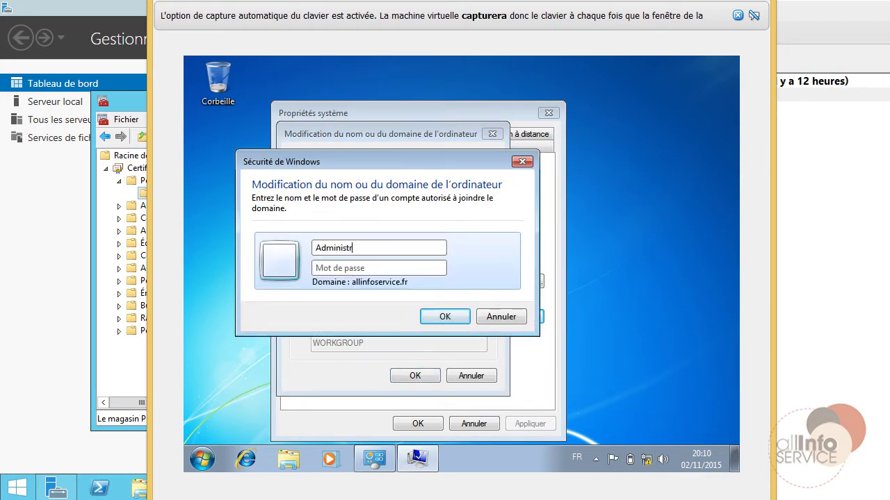
{"action": "type", "text": "ateu"}
{"action": "type", "text": "P"}
{"action": "key", "text": "Return"}
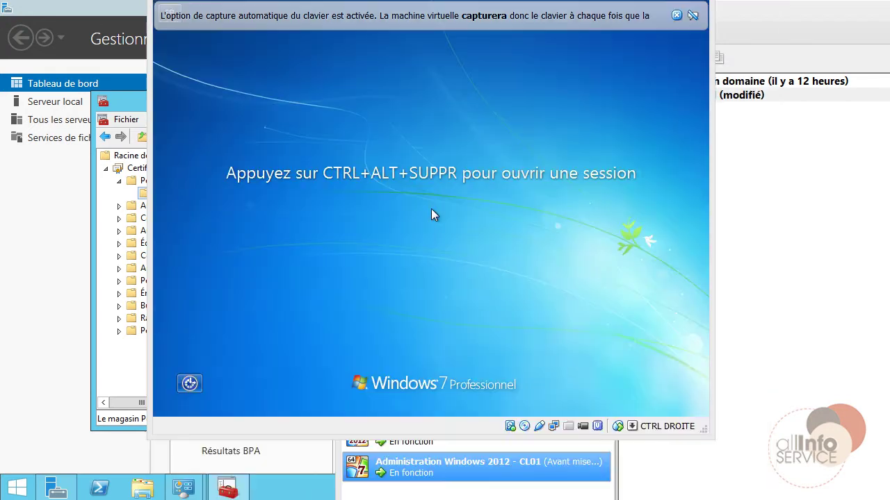
Bring up the logon screen on CL01 and choose to change the user
{"action": "key", "text": "ctrl+alt+Delete"}
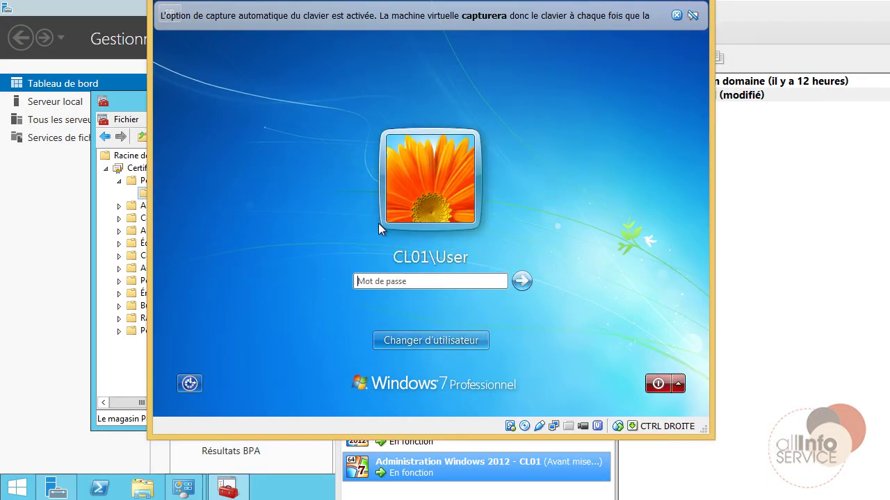
{"action": "left_click", "coordinate": [395, 341]}
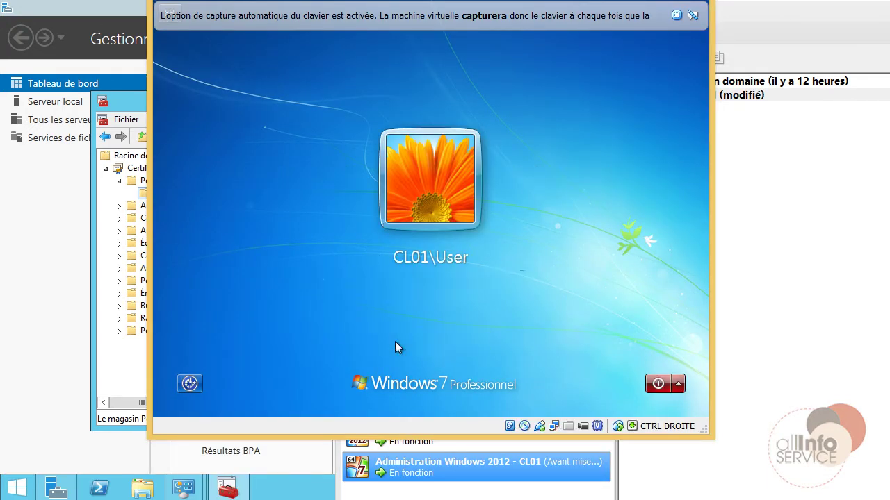
{"action": "left_click", "coordinate": [73, 443]}
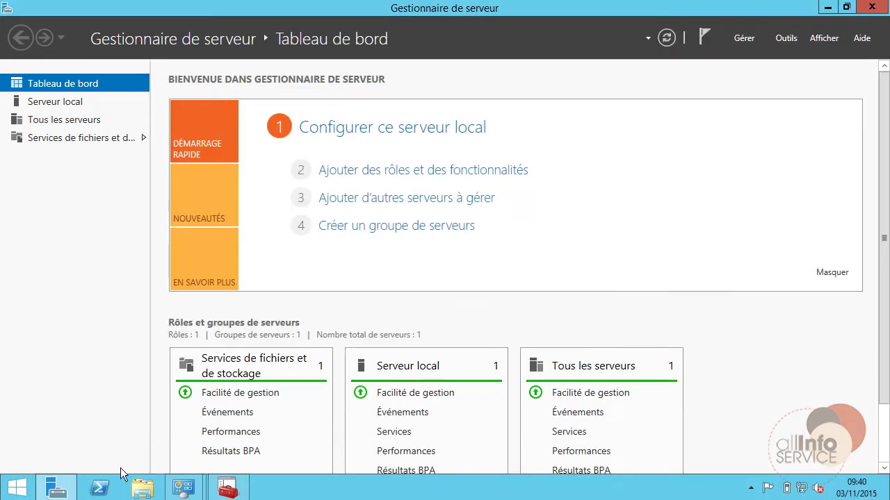
{"action": "left_click", "coordinate": [786, 38]}
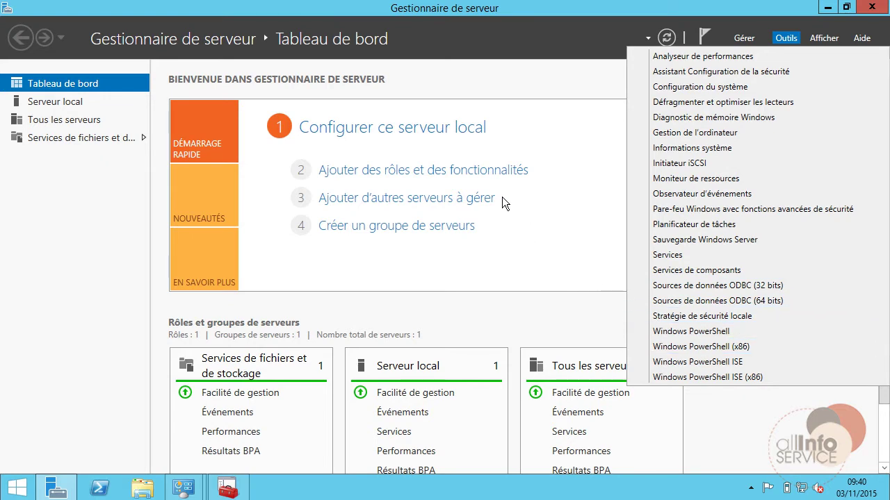
{"action": "mouse_move", "coordinate": [227, 488]}
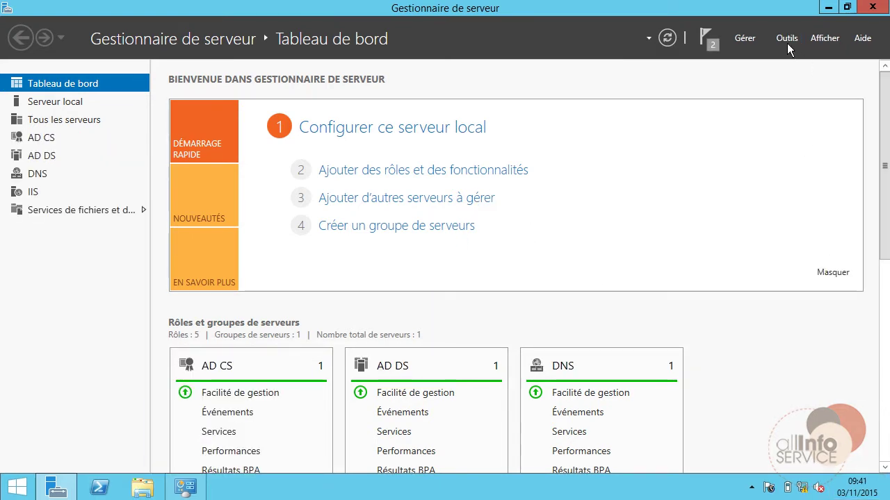
On the domain controller, open Utilisateurs et ordinateurs Active Directory and expand the allinfoservice.fr domain
{"action": "left_click", "coordinate": [787, 38]}
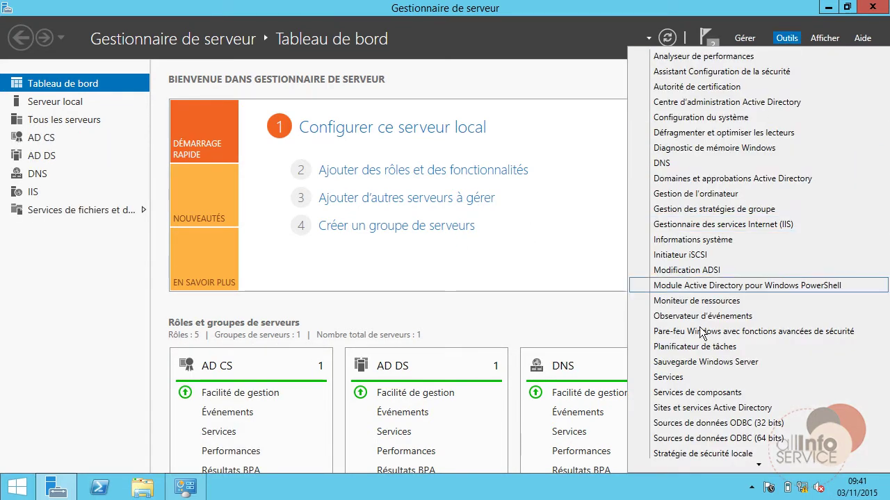
{"action": "scroll", "coordinate": [690, 454], "scroll_direction": "up", "scroll_amount": 1}
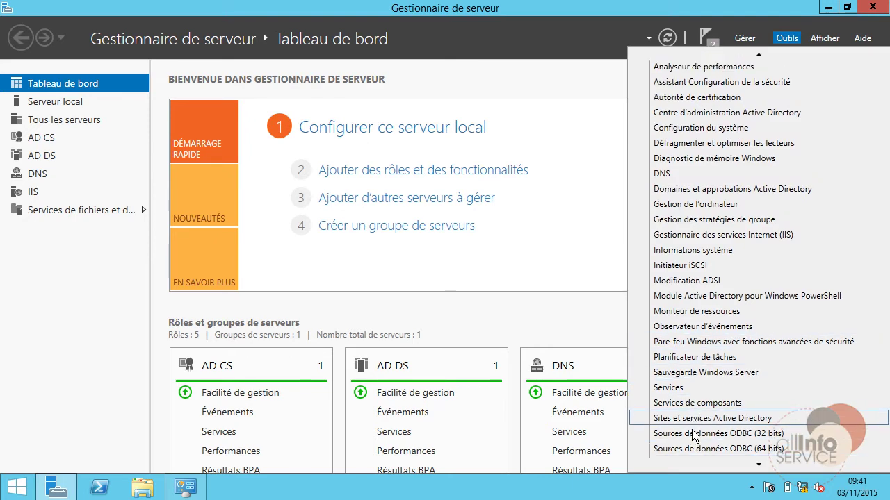
{"action": "scroll", "coordinate": [693, 445], "scroll_direction": "down", "scroll_amount": 3}
{"action": "left_click", "coordinate": [696, 409]}
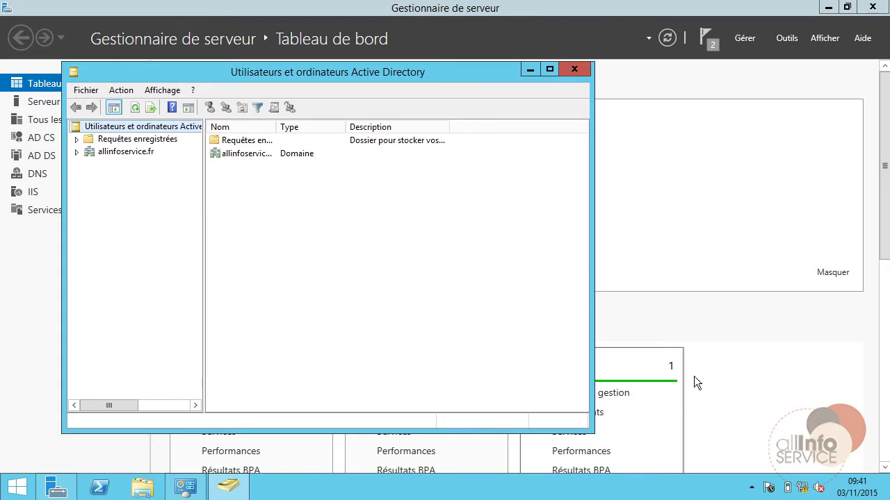
{"action": "double_click", "coordinate": [130, 152]}
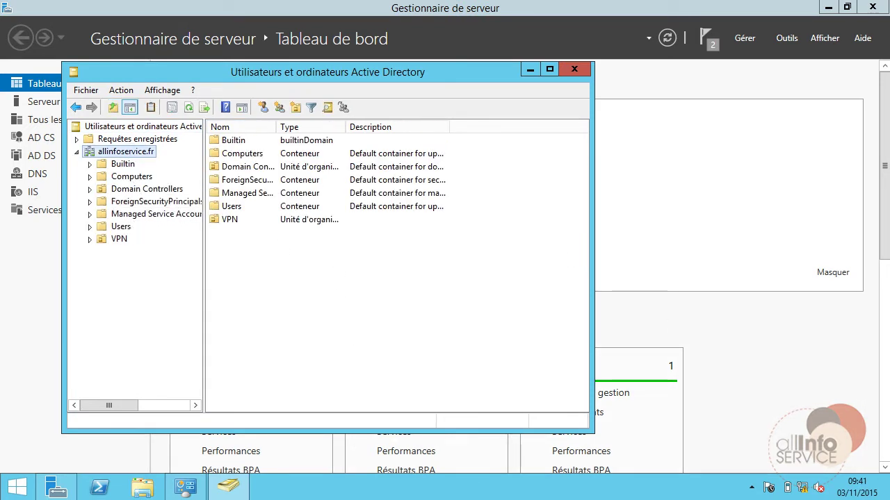
Switch back to CL01 and log on as another user, allinfoservice\administrateur, with the account password
{"action": "key", "text": "alt+Tab"}
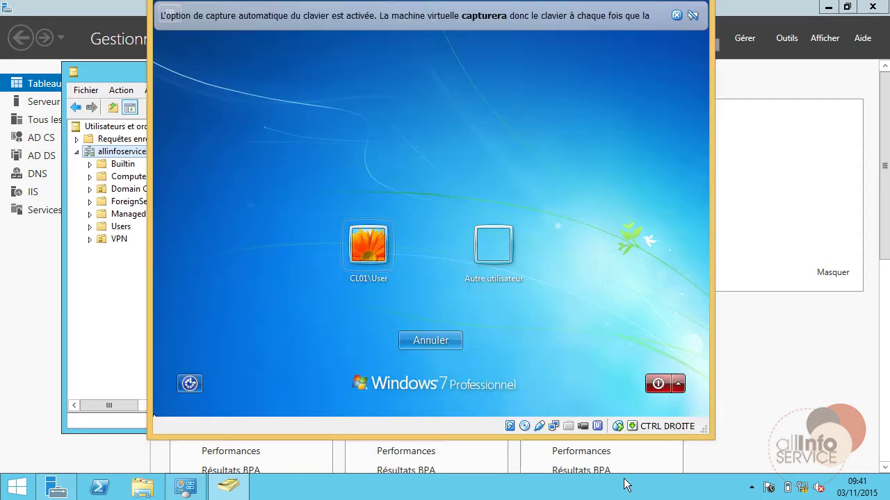
{"action": "left_click", "coordinate": [491, 244]}
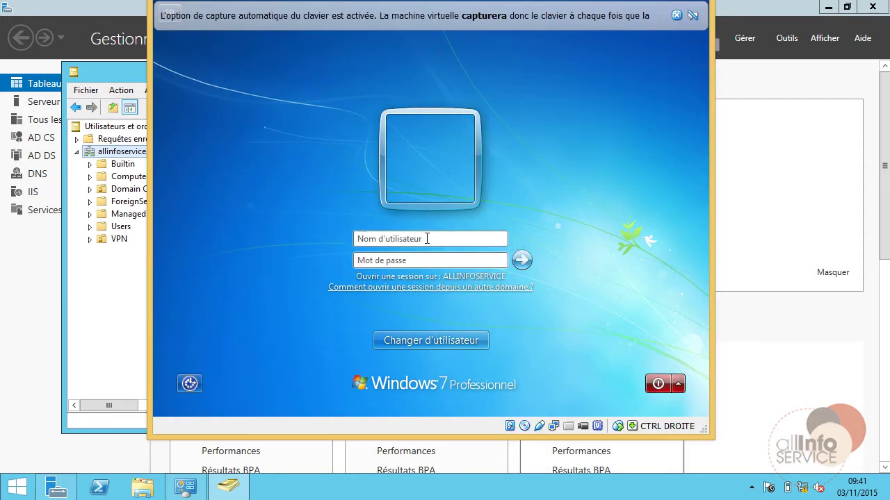
{"action": "type", "text": "allinfoserv"}
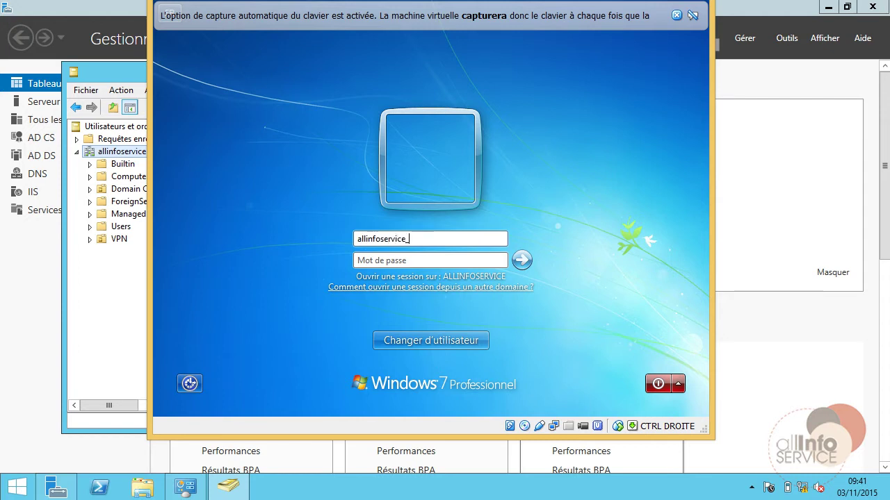
{"action": "type", "text": "ice\\"}
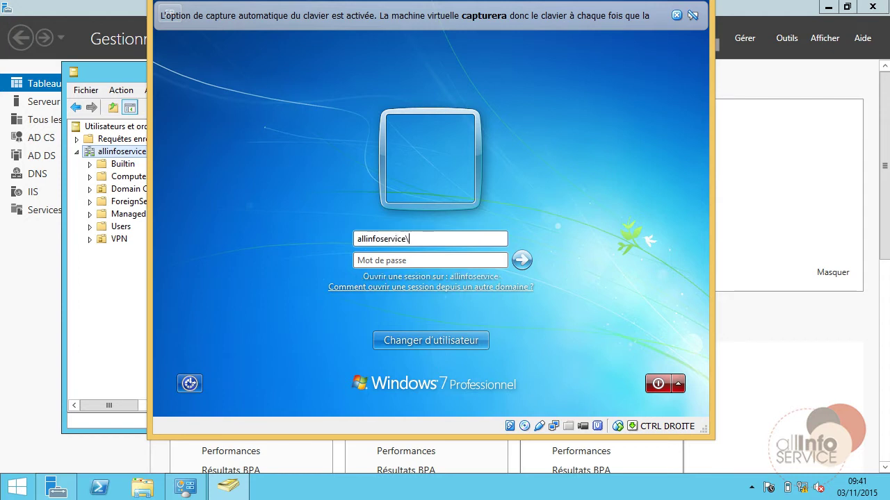
{"action": "type", "text": "administrateur"}
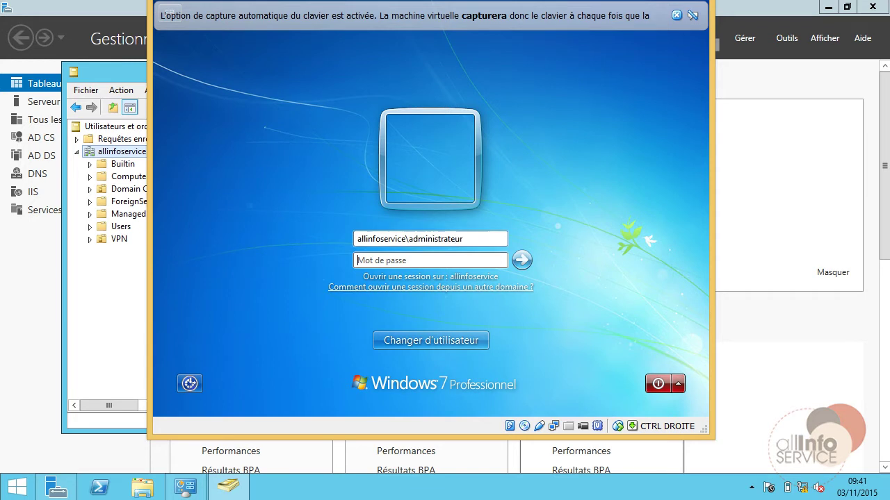
{"action": "key", "text": "Tab"}
{"action": "type", "text": "••"}
{"action": "key", "text": "Return"}
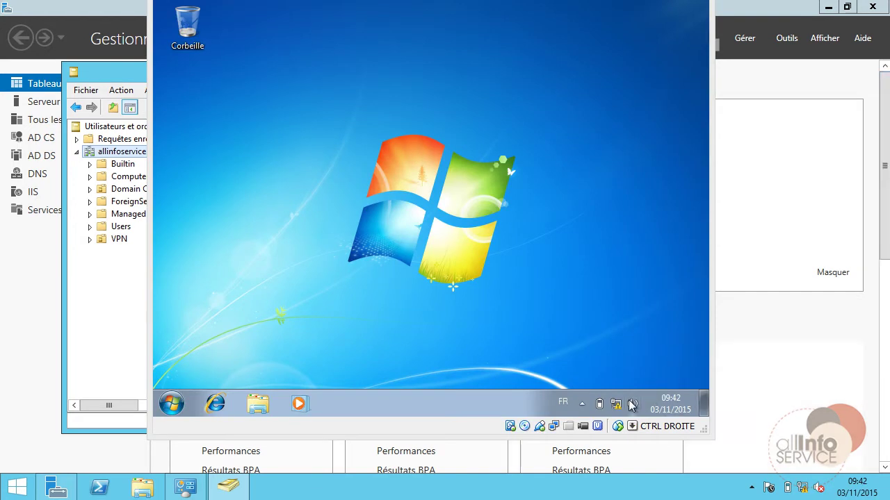
On CL01, open certmgr.msc and examine the certificates in the current user's trusted root certification authorities store
{"action": "left_click", "coordinate": [171, 403]}
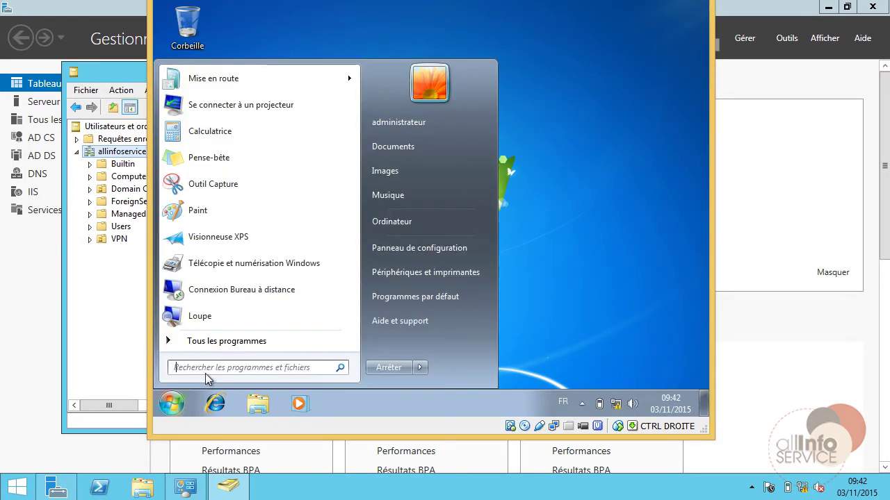
{"action": "type", "text": "compmgmt"}
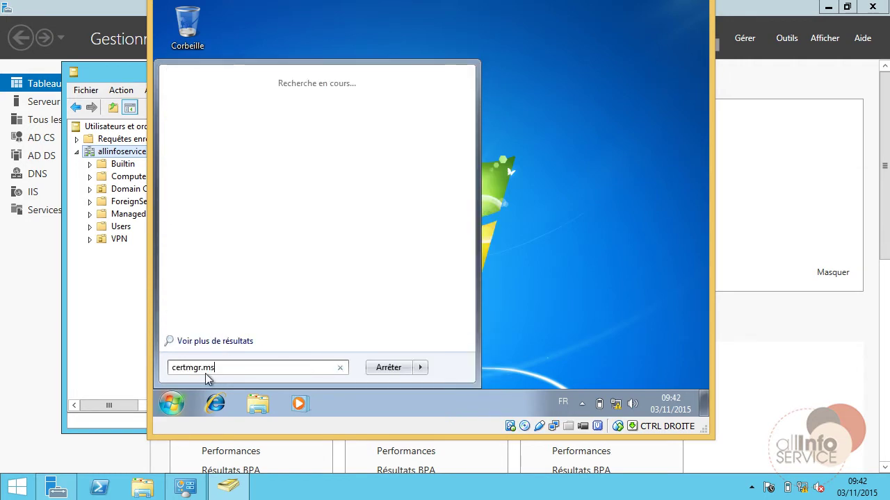
{"action": "key", "text": "Return"}
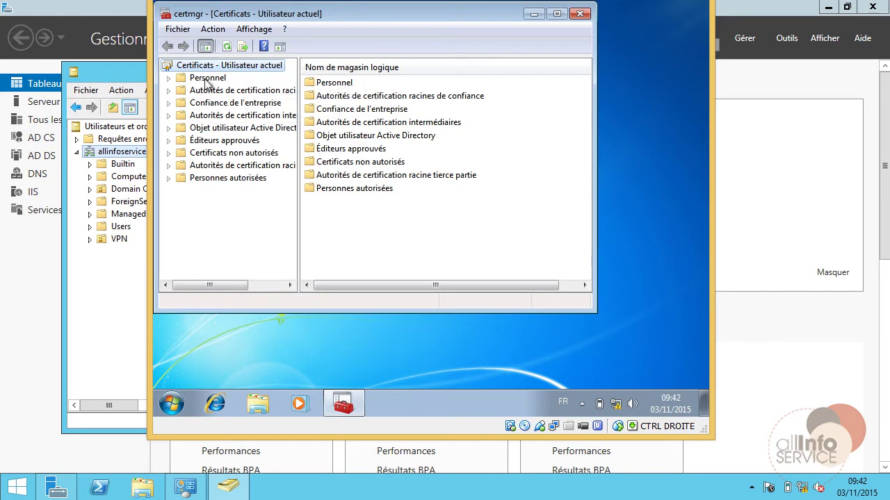
{"action": "left_click", "coordinate": [206, 79]}
{"action": "left_click", "coordinate": [198, 90]}
{"action": "double_click", "coordinate": [200, 91]}
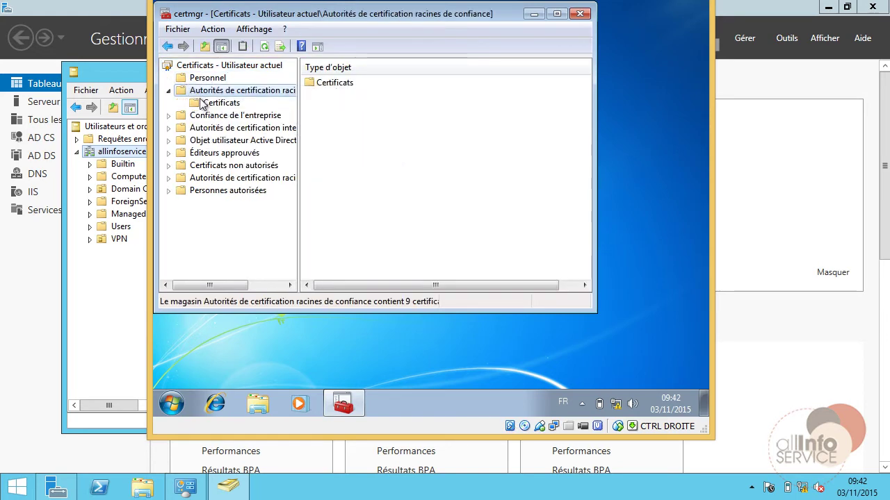
{"action": "left_click", "coordinate": [202, 103]}
{"action": "left_click", "coordinate": [332, 85]}
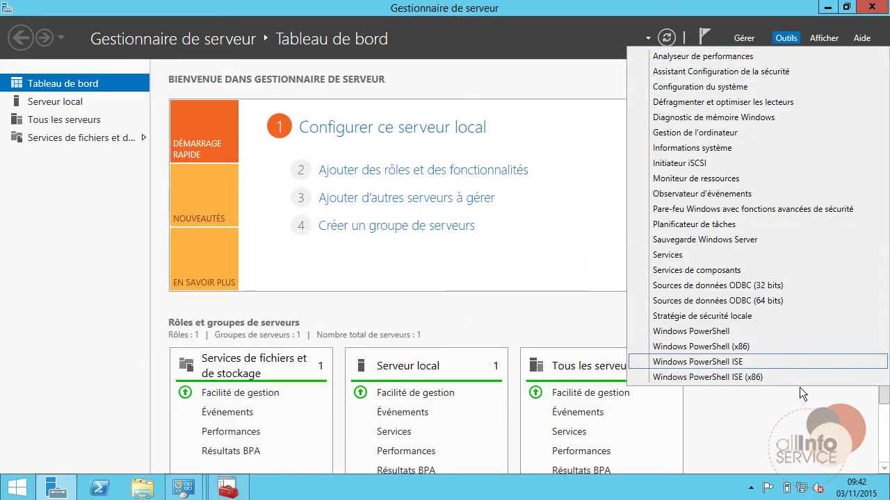
Switch to the second server and check its computer name and domain in the system information, then return to Gestionnaire de serveur
{"action": "left_click", "coordinate": [702, 362]}
{"action": "mouse_move", "coordinate": [888, 499]}
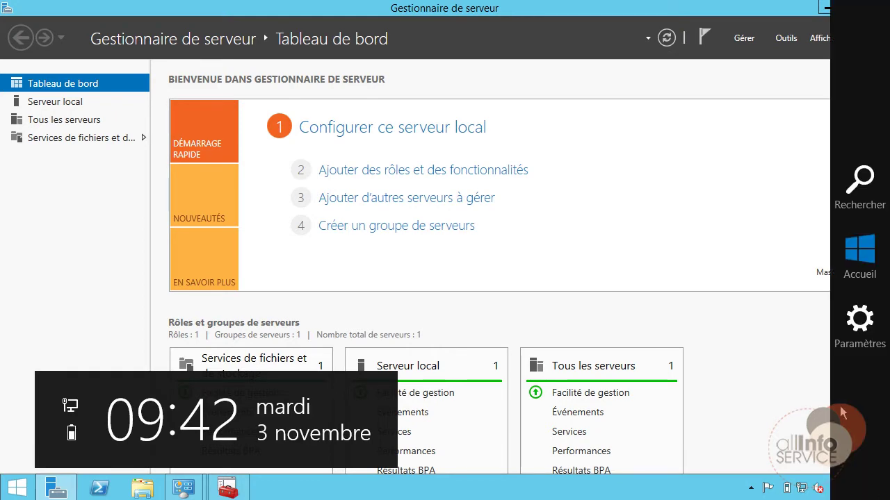
{"action": "left_click", "coordinate": [859, 321]}
{"action": "left_click", "coordinate": [722, 176]}
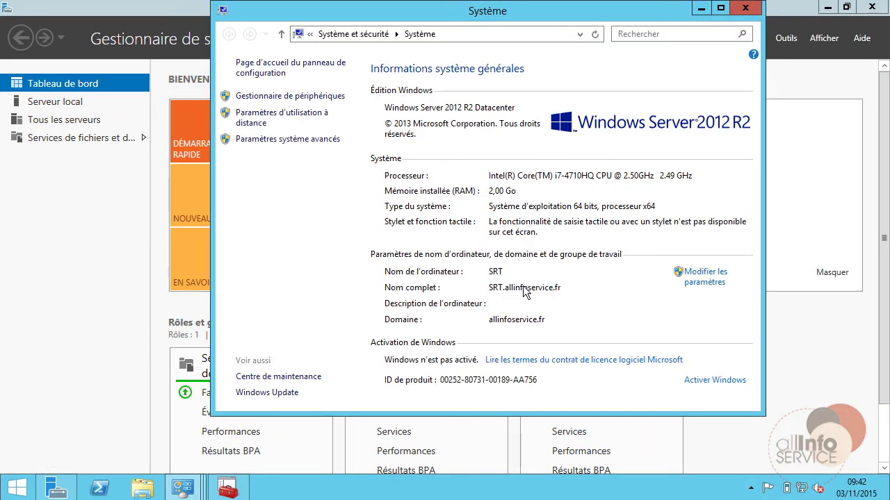
{"action": "left_click", "coordinate": [811, 150]}
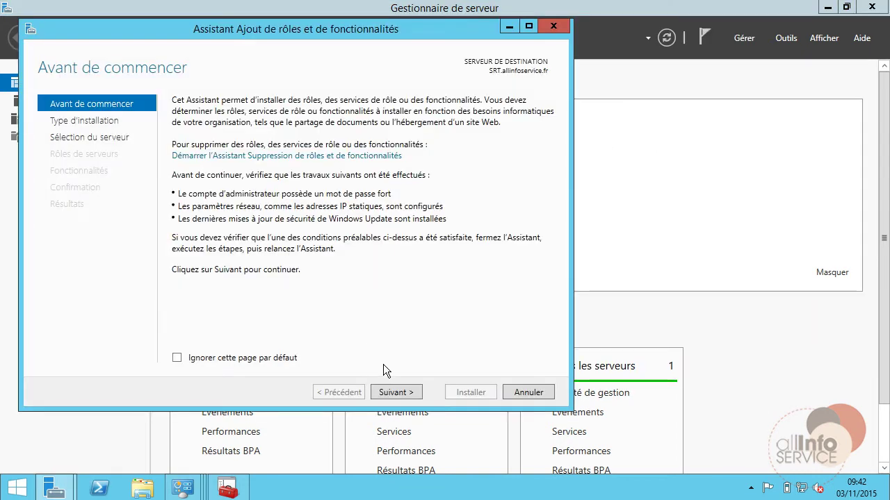
Start a role-based installation on SRT.allinfoservice.fr and select the Services de stratégie et d'accès réseau role with its required features
{"action": "left_click", "coordinate": [394, 392]}
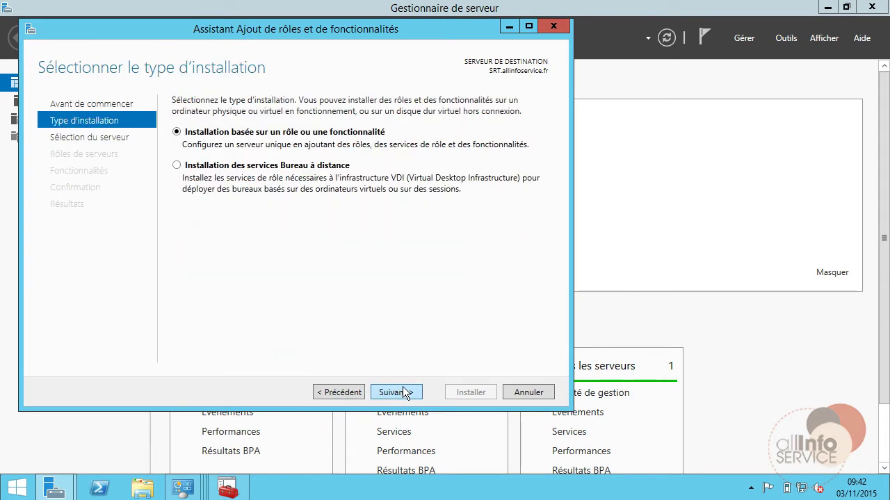
{"action": "left_click", "coordinate": [405, 393]}
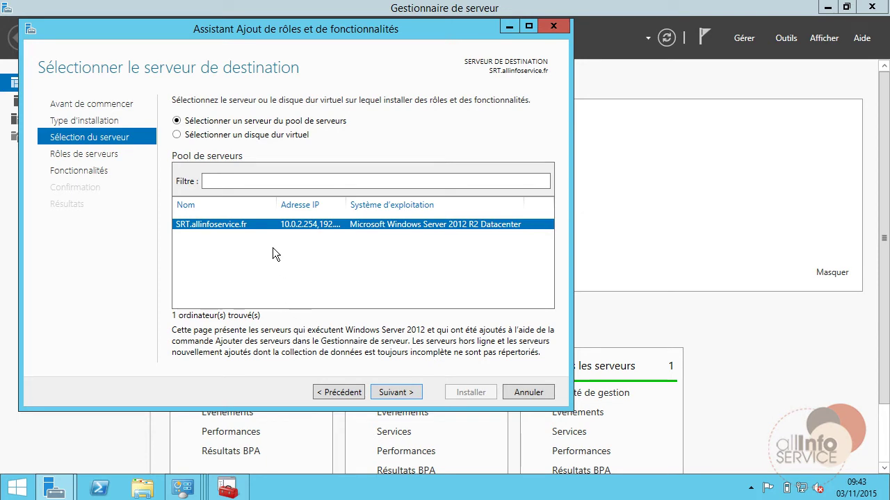
{"action": "left_click", "coordinate": [390, 394]}
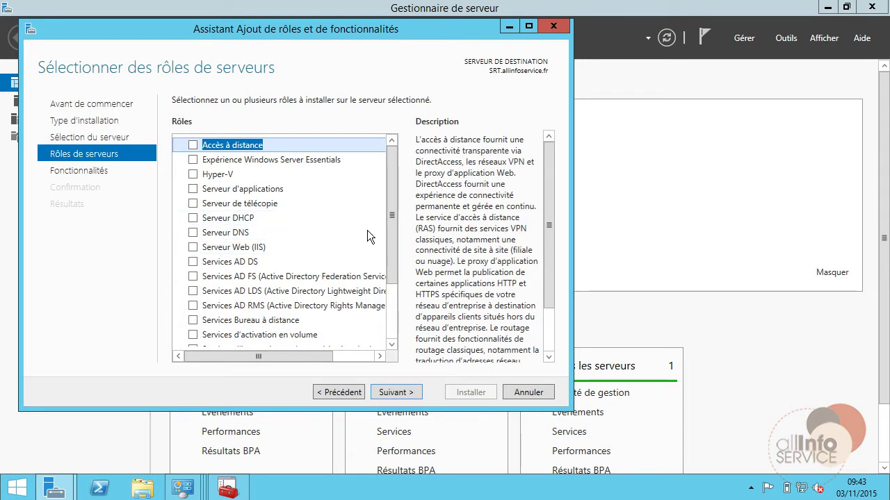
{"action": "scroll", "coordinate": [393, 264], "scroll_direction": "down", "scroll_amount": 2}
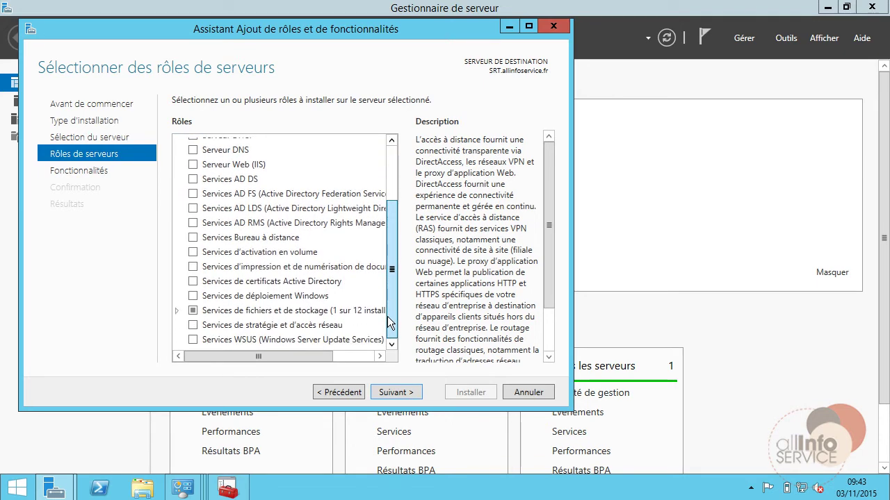
{"action": "left_click", "coordinate": [192, 325]}
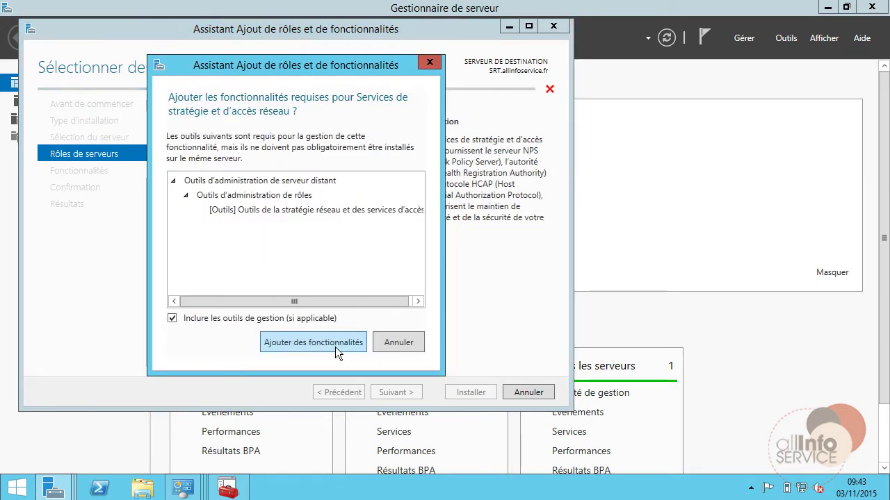
{"action": "left_click", "coordinate": [335, 346]}
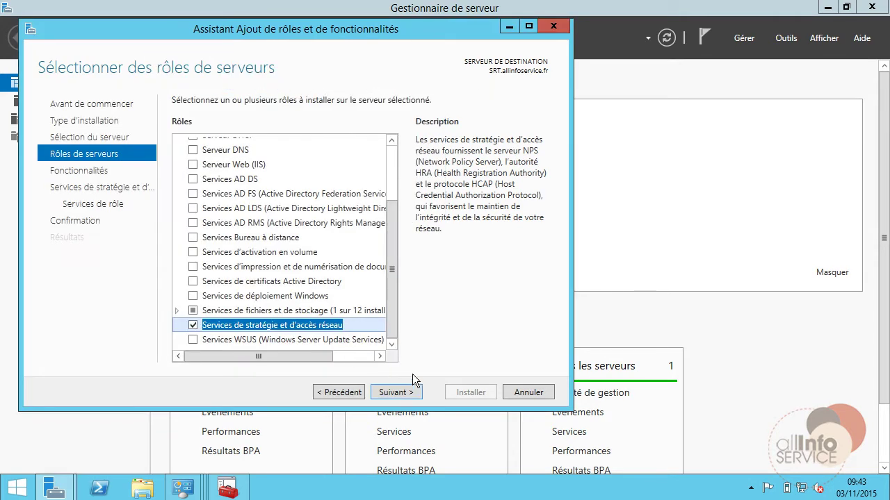
Keep only the Serveur NPS (Network Policy Server) role service, run the installation without extra features and close the wizard
{"action": "left_click", "coordinate": [395, 393]}
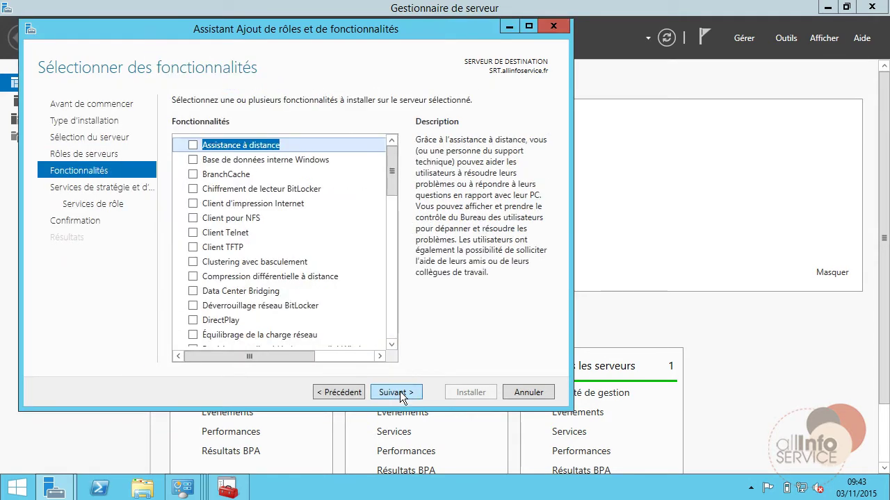
{"action": "left_click", "coordinate": [401, 392]}
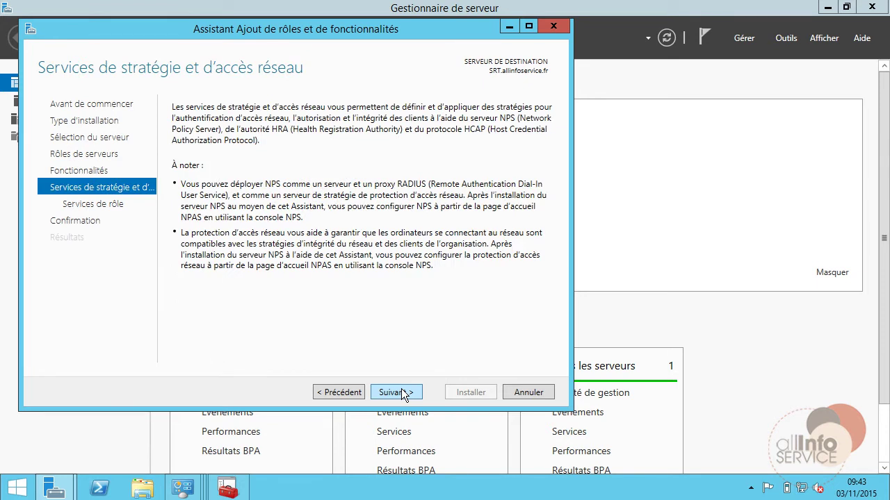
{"action": "left_click", "coordinate": [401, 393]}
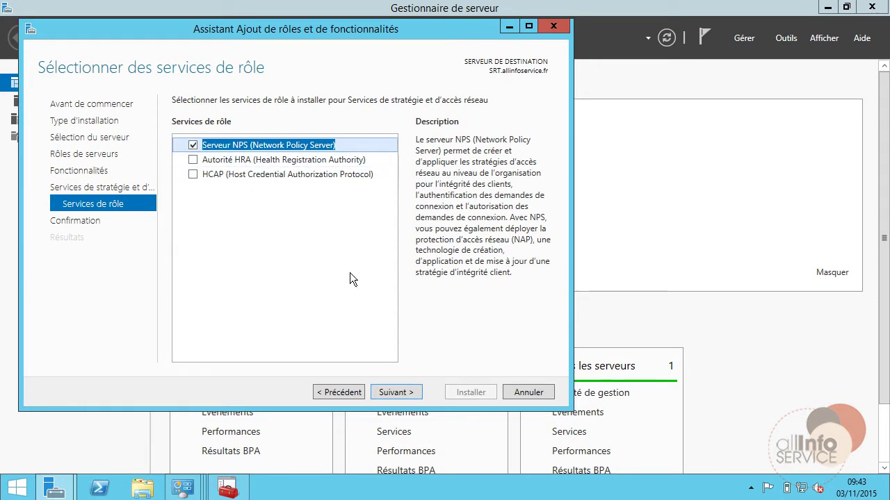
{"action": "left_click", "coordinate": [407, 393]}
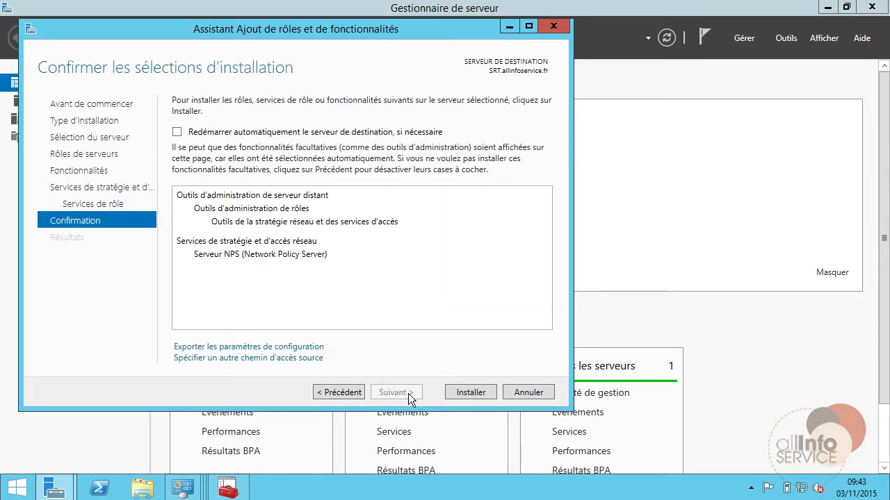
{"action": "left_click", "coordinate": [471, 393]}
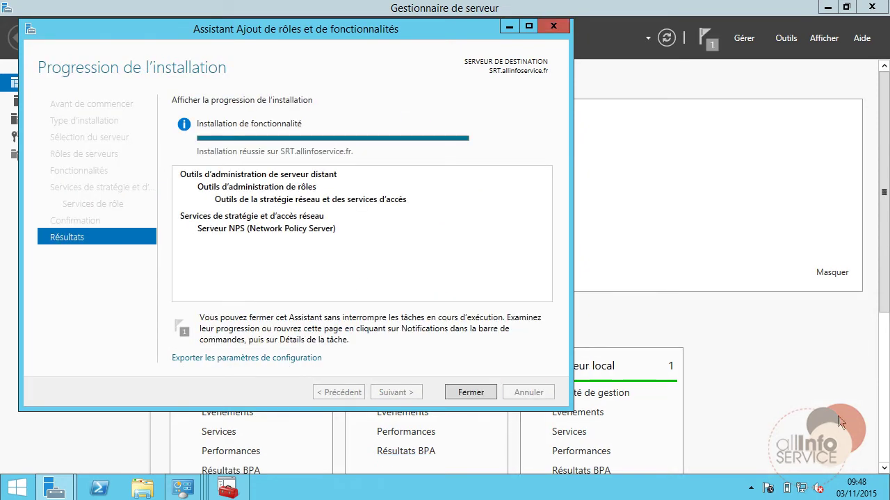
{"action": "left_click", "coordinate": [471, 392]}
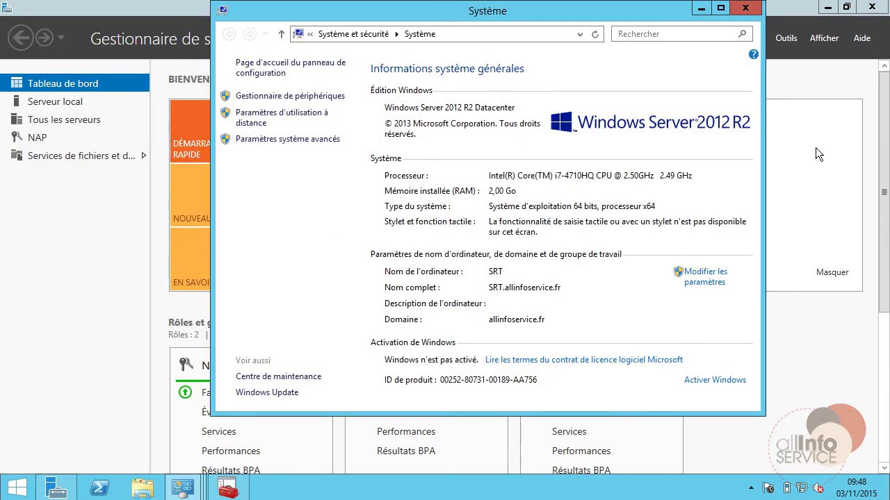
Register the local NPS server in Active Directory from the Serveur NPS (Network Policy Server) console, accept the confirmations and close the console
{"action": "left_click", "coordinate": [789, 37]}
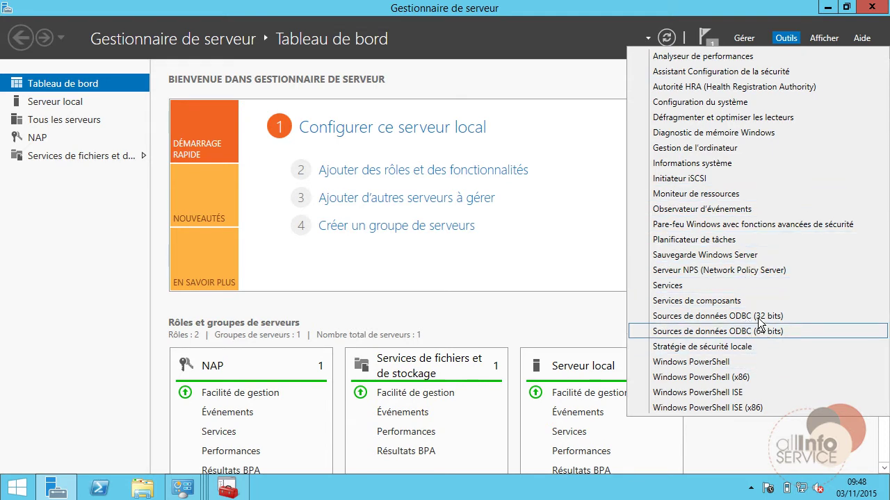
{"action": "left_click", "coordinate": [759, 272]}
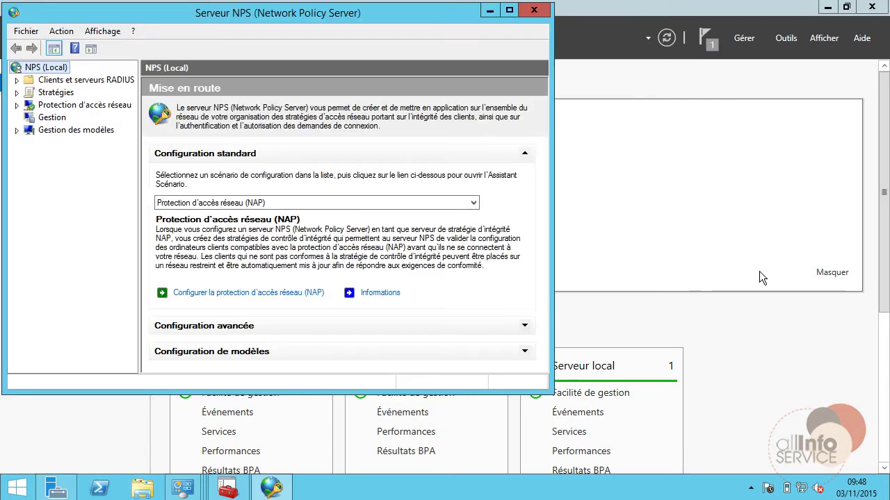
{"action": "right_click", "coordinate": [43, 64]}
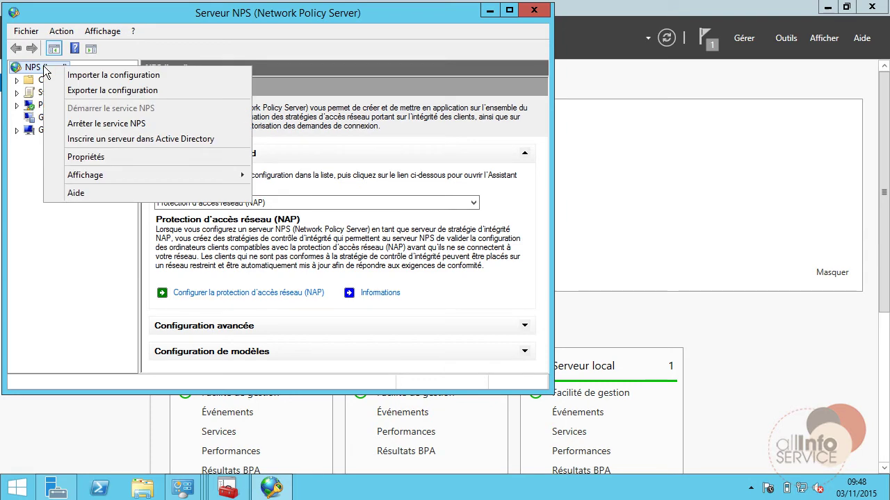
{"action": "left_click", "coordinate": [87, 139]}
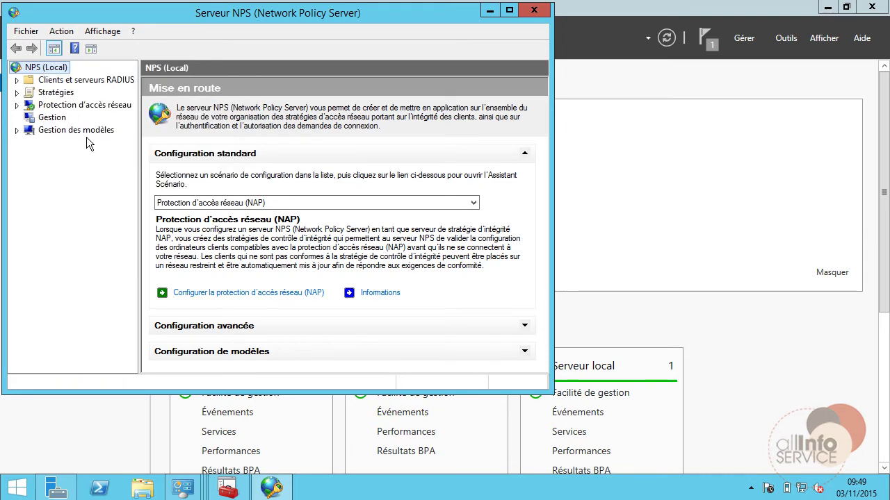
{"action": "left_click", "coordinate": [504, 313]}
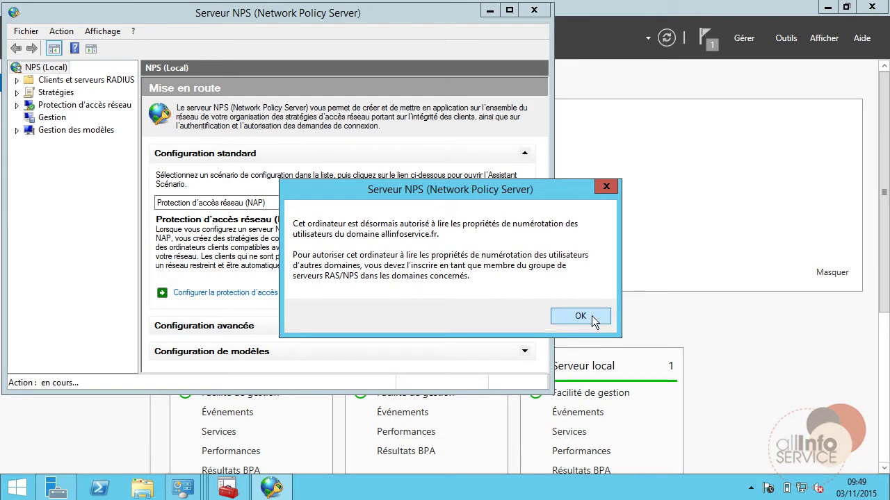
{"action": "left_click", "coordinate": [592, 316]}
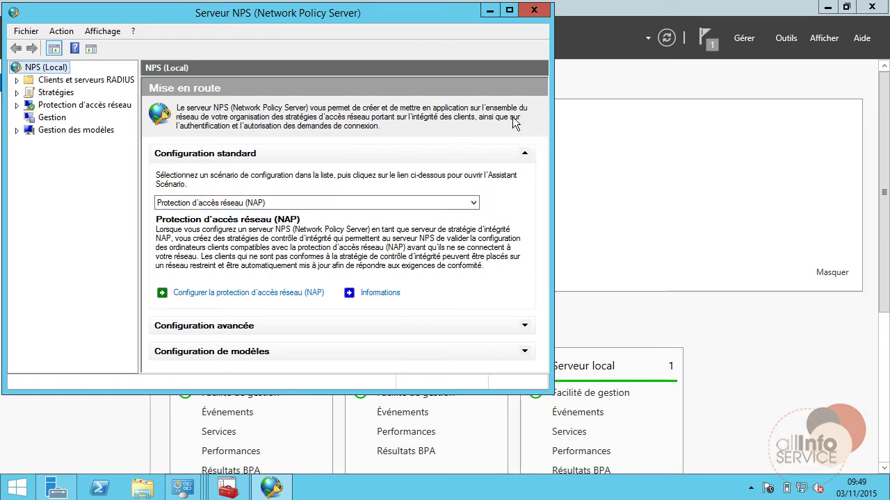
{"action": "left_click", "coordinate": [533, 10]}
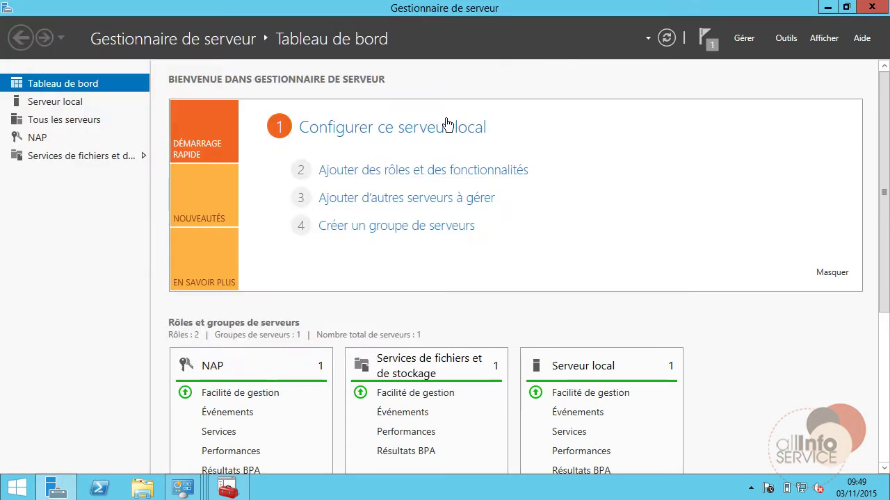
Start another role-based installation on SRT.allinfoservice.fr and select the Accès à distance role
{"action": "left_click", "coordinate": [371, 175]}
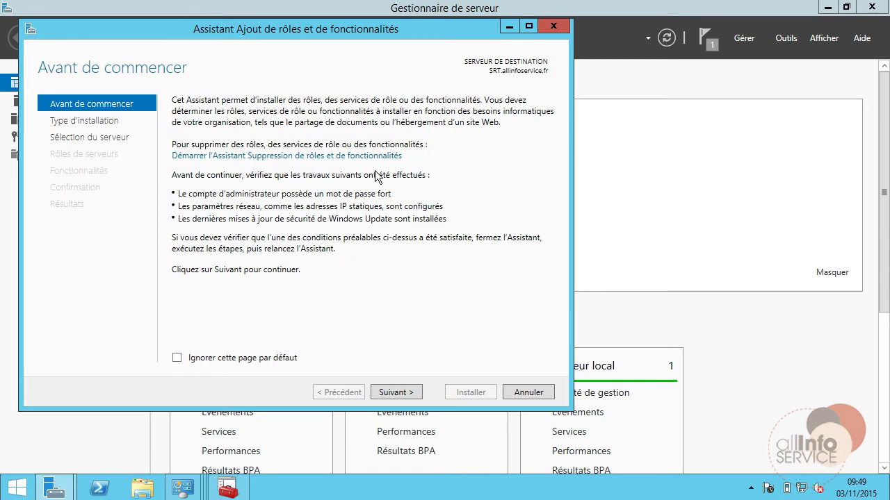
{"action": "left_click", "coordinate": [404, 393]}
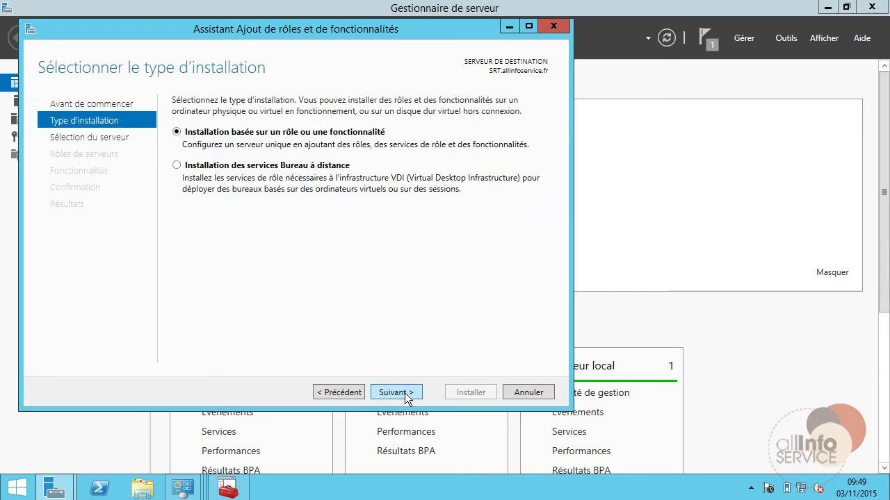
{"action": "left_click", "coordinate": [398, 393]}
{"action": "left_click", "coordinate": [398, 393]}
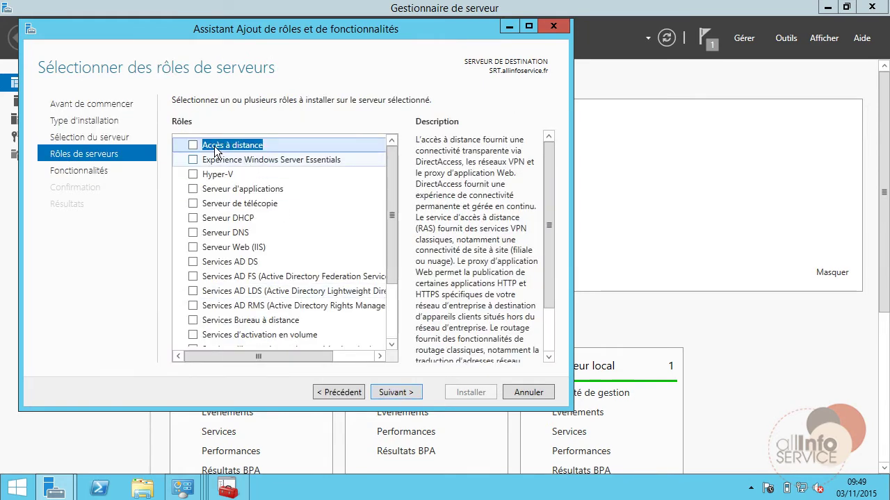
{"action": "left_click", "coordinate": [215, 147]}
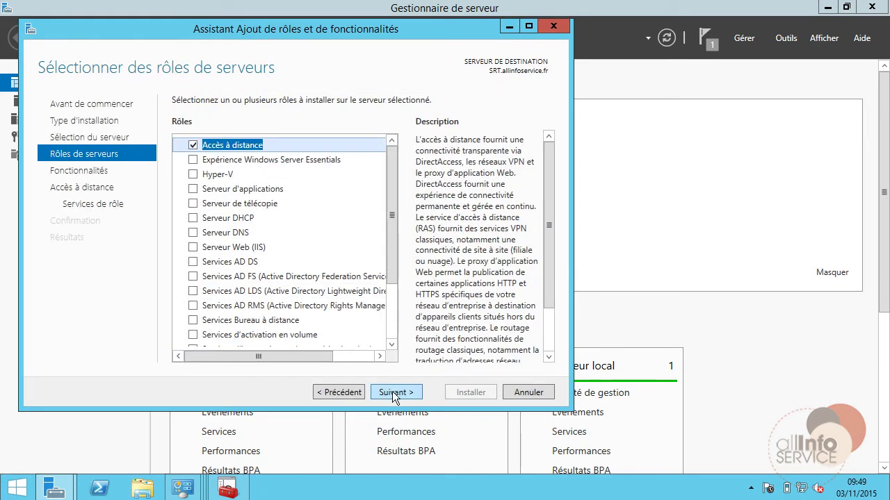
Add no extra features and select the Routage and DirectAccess et VPN (accès à distance) role services with their required features
{"action": "left_click", "coordinate": [392, 391]}
{"action": "left_click", "coordinate": [392, 391]}
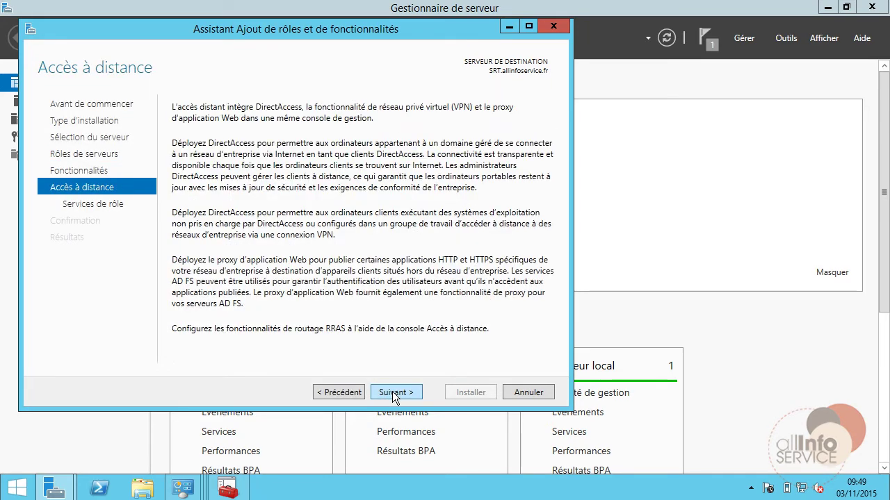
{"action": "left_click", "coordinate": [392, 391]}
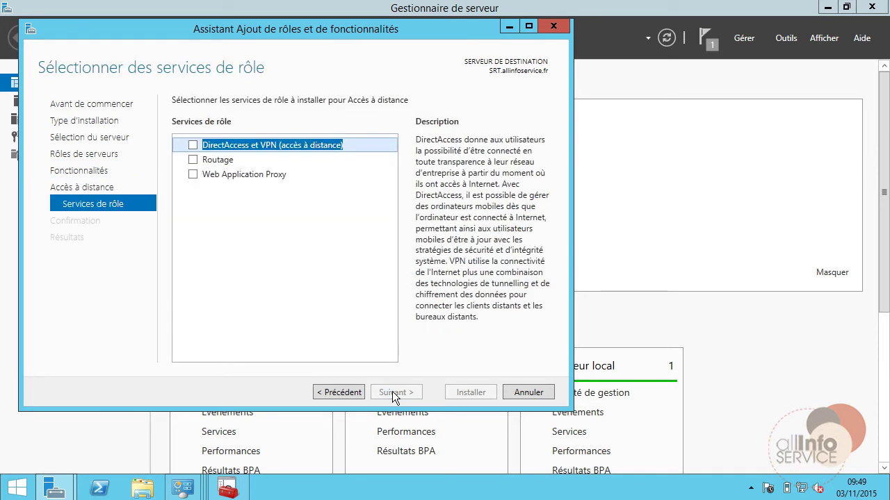
{"action": "left_click", "coordinate": [192, 159]}
{"action": "left_click", "coordinate": [301, 334]}
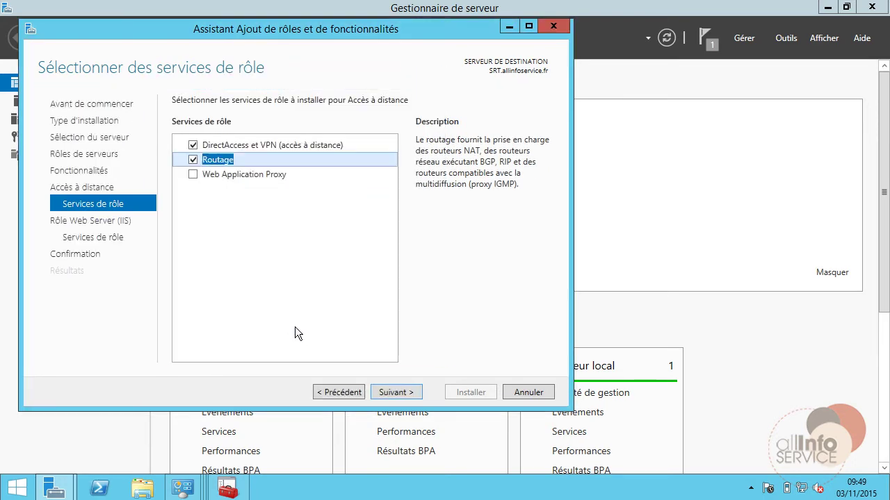
{"action": "left_click", "coordinate": [245, 148]}
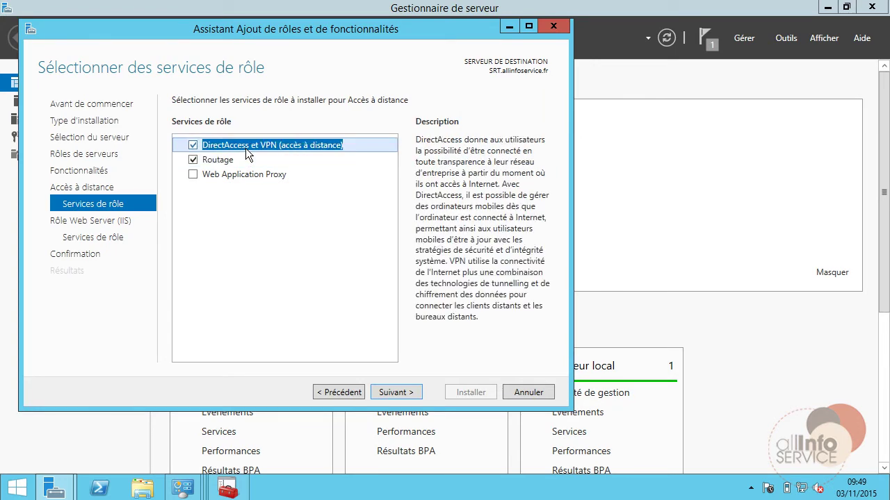
Accept the default Web Server (IIS) role services, install the Accès à distance role on SRT.allinfoservice.fr and close the wizard
{"action": "left_click", "coordinate": [399, 393]}
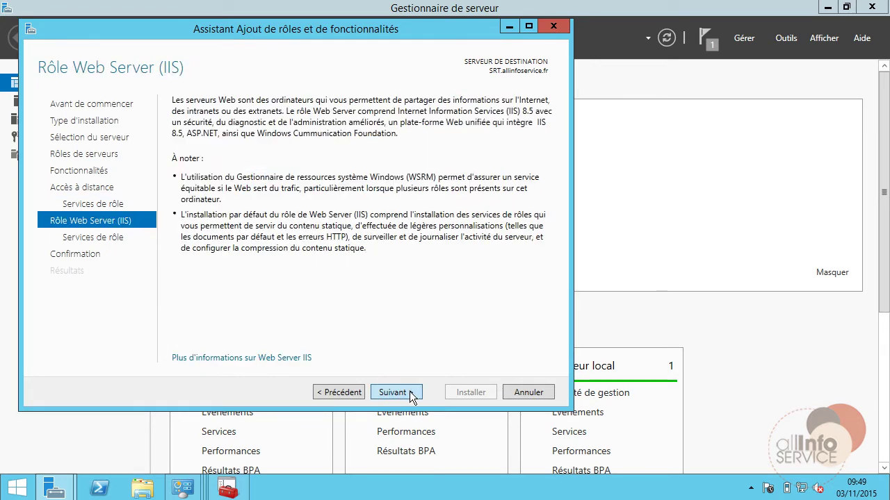
{"action": "left_click", "coordinate": [410, 395]}
{"action": "left_click", "coordinate": [410, 396]}
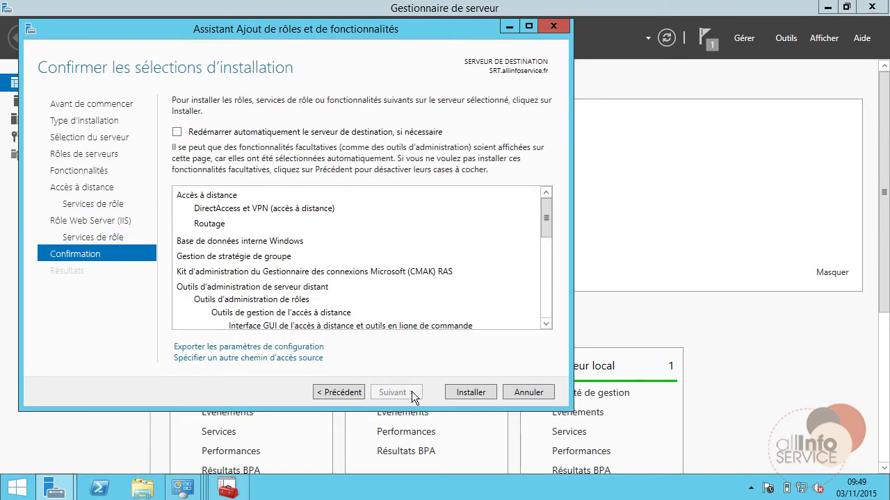
{"action": "left_click", "coordinate": [470, 392]}
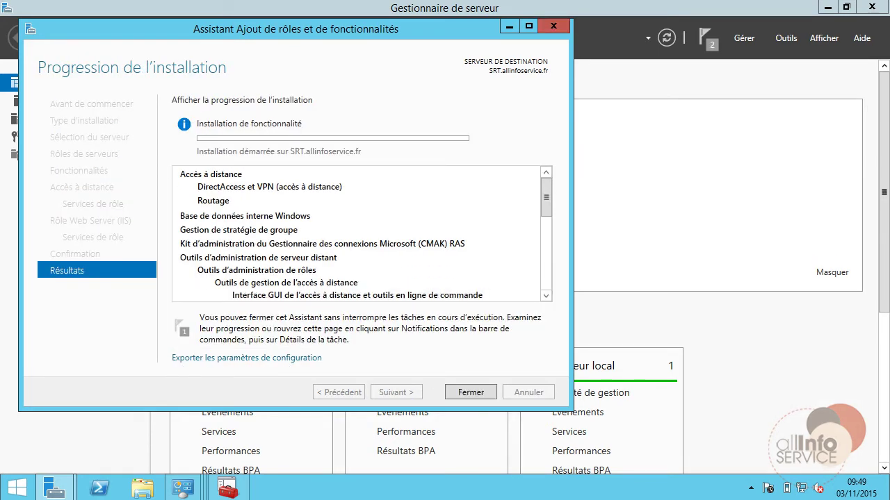
{"action": "left_click", "coordinate": [470, 392]}
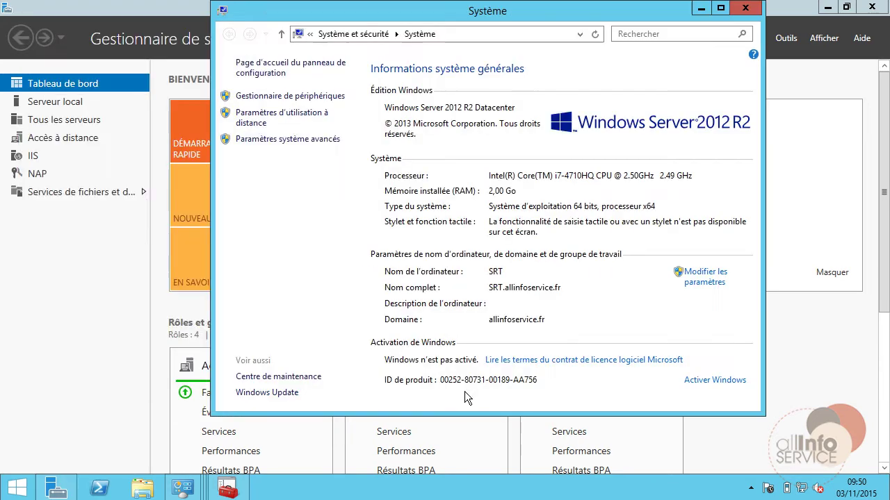
{"action": "left_click", "coordinate": [792, 74]}
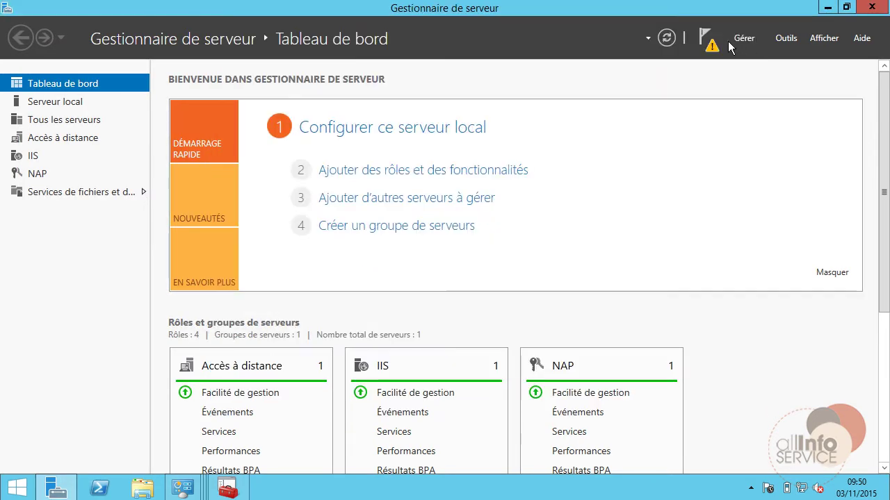
{"action": "left_click", "coordinate": [705, 36]}
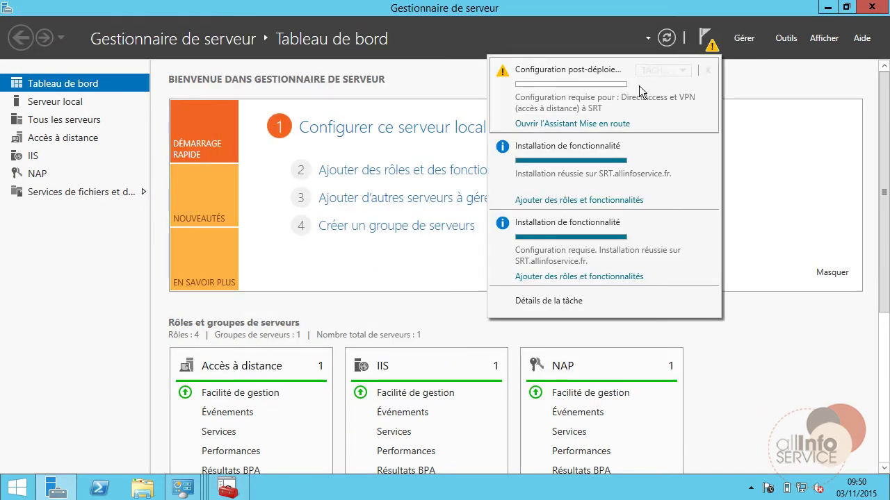
{"action": "left_click", "coordinate": [590, 124]}
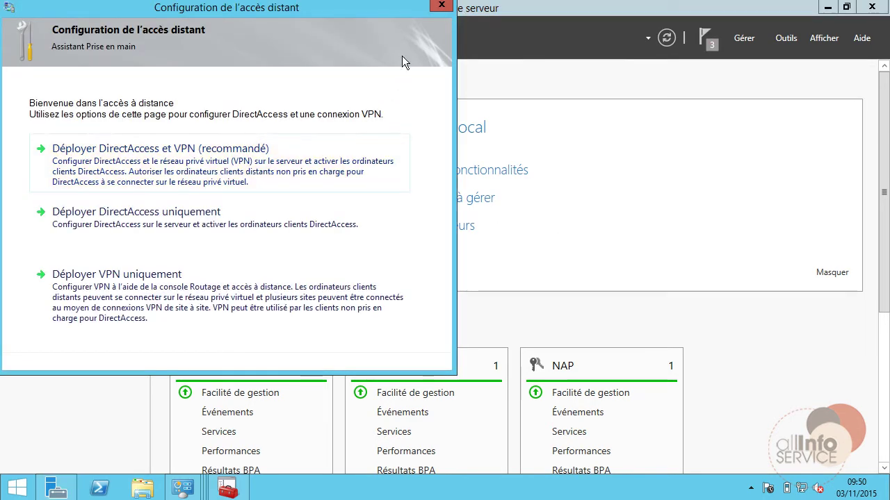
{"action": "left_click", "coordinate": [442, 6]}
{"action": "left_click", "coordinate": [489, 292]}
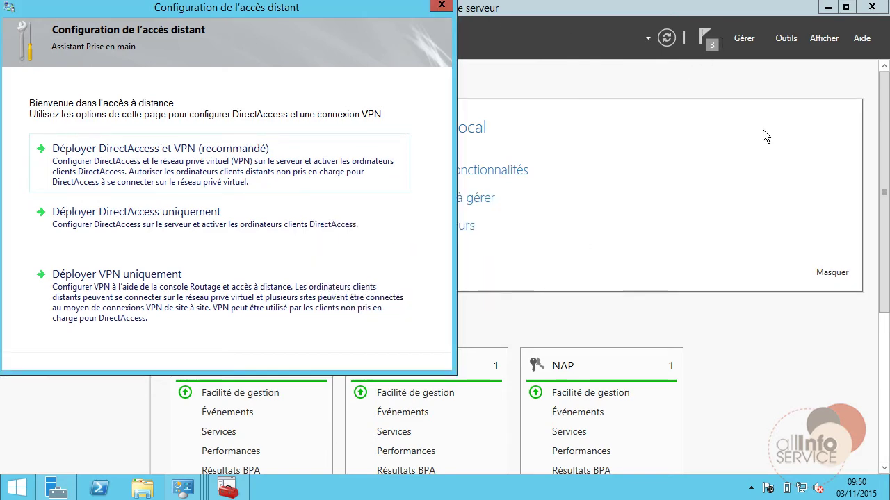
Open the Routage et accès distant console and start configuring and enabling routing and remote access on SRT (local)
{"action": "left_click", "coordinate": [786, 39]}
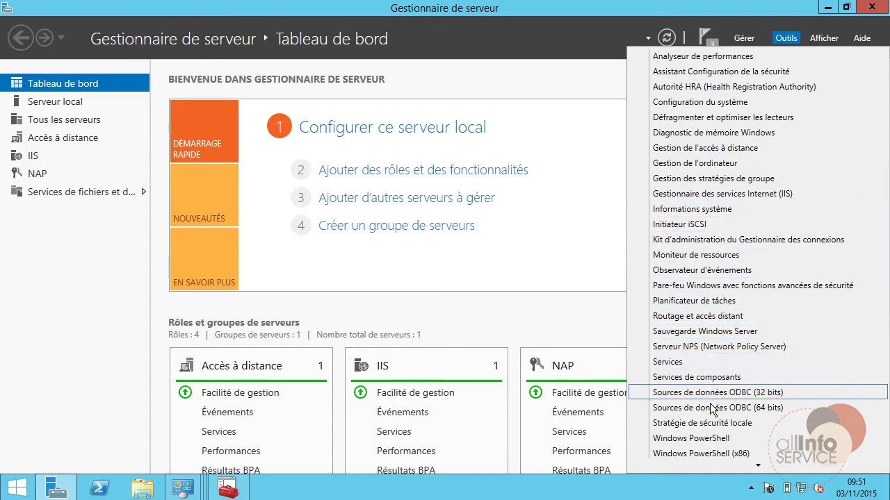
{"action": "scroll", "coordinate": [709, 452], "scroll_direction": "down", "scroll_amount": 1}
{"action": "scroll", "coordinate": [709, 459], "scroll_direction": "down", "scroll_amount": 2}
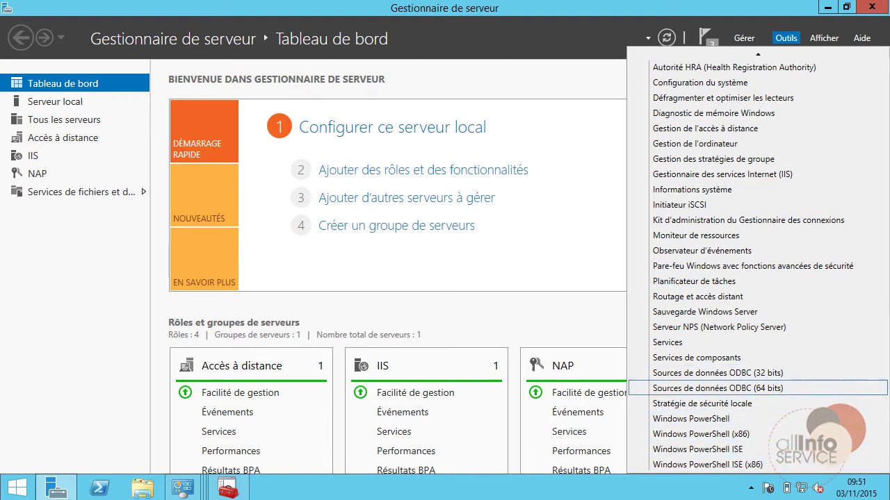
{"action": "left_click", "coordinate": [666, 297]}
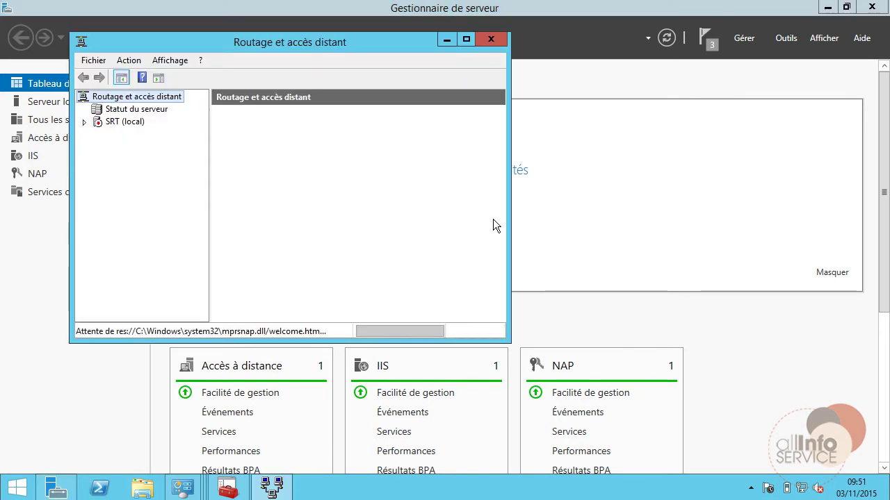
{"action": "right_click", "coordinate": [118, 121]}
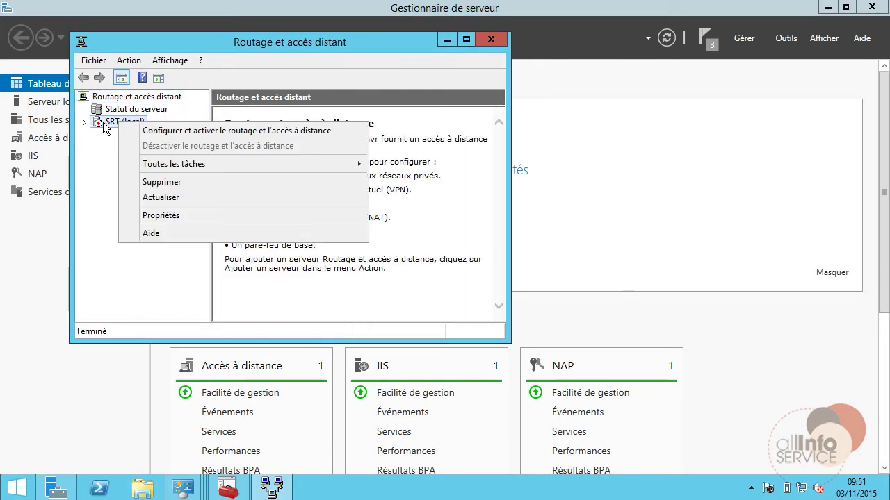
{"action": "left_click", "coordinate": [144, 130]}
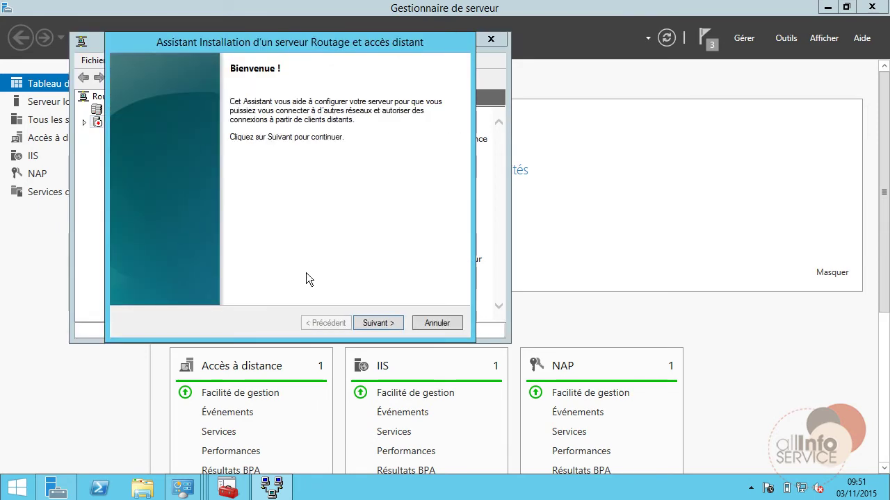
Choose Configuration personnalisée for the server and enable only the Accès VPN service
{"action": "left_click", "coordinate": [376, 323]}
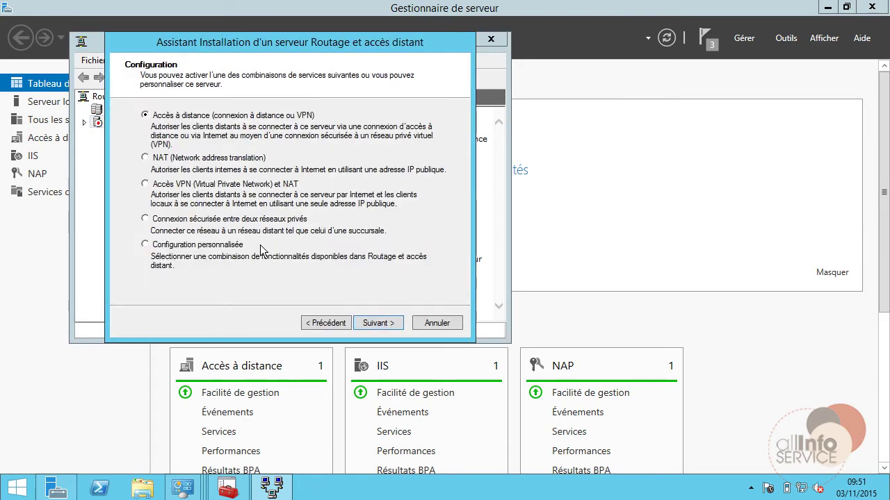
{"action": "left_click", "coordinate": [156, 246]}
{"action": "left_click", "coordinate": [373, 321]}
{"action": "left_click", "coordinate": [148, 124]}
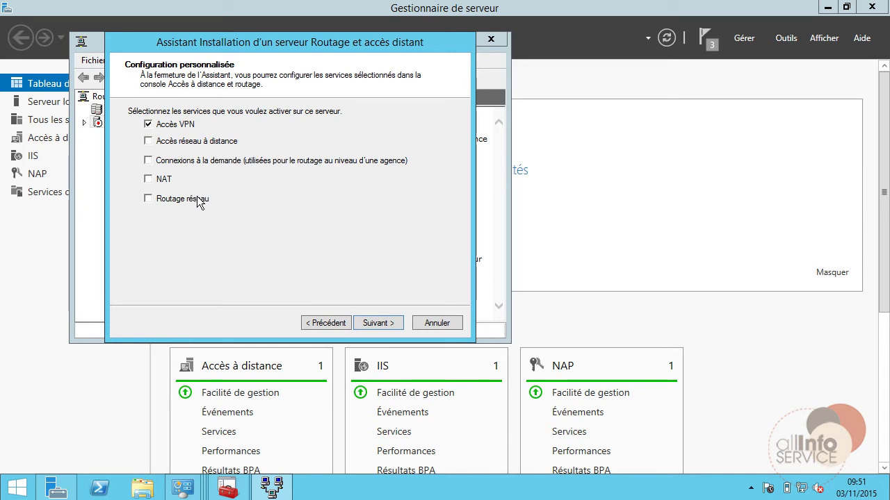
{"action": "left_click", "coordinate": [387, 323]}
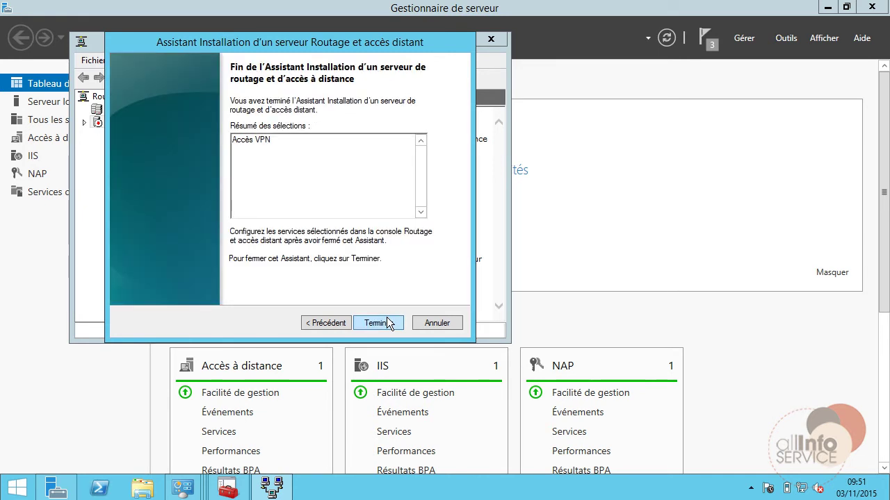
Finish the server setup wizard, acknowledge the firewall and connection policy warnings, and start the Routage et accès distant service
{"action": "left_click", "coordinate": [378, 323]}
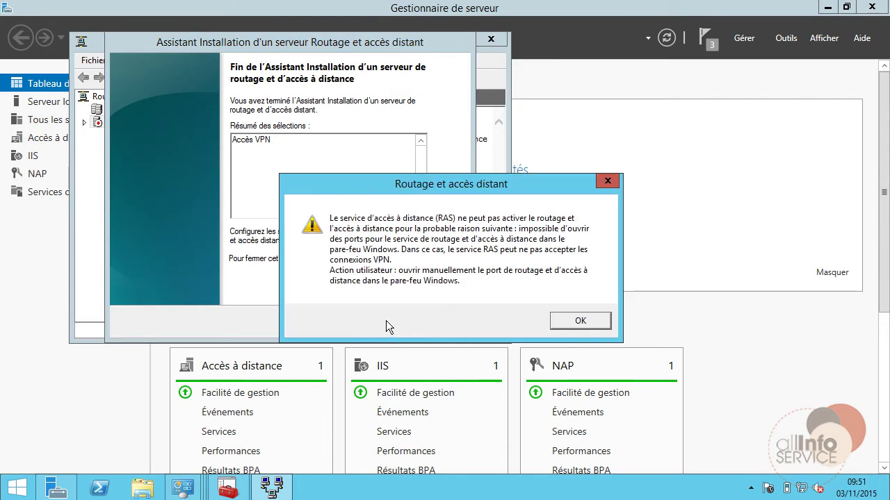
{"action": "left_click", "coordinate": [577, 322]}
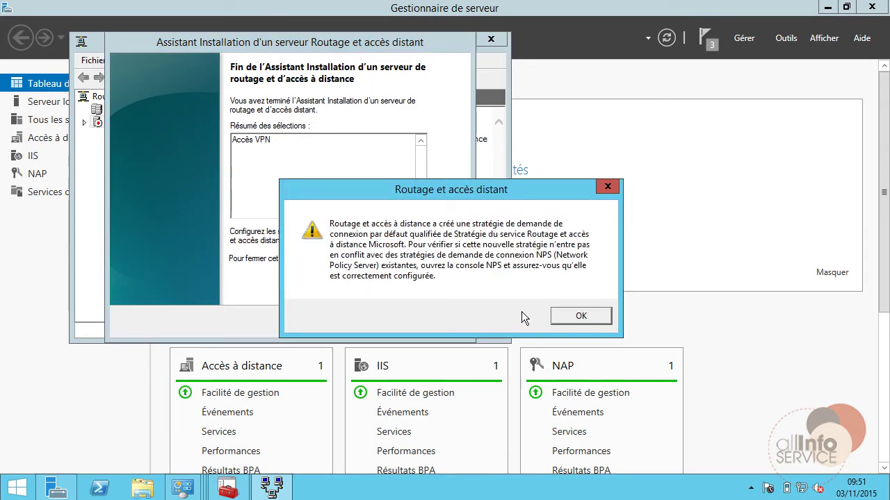
{"action": "left_click", "coordinate": [582, 316]}
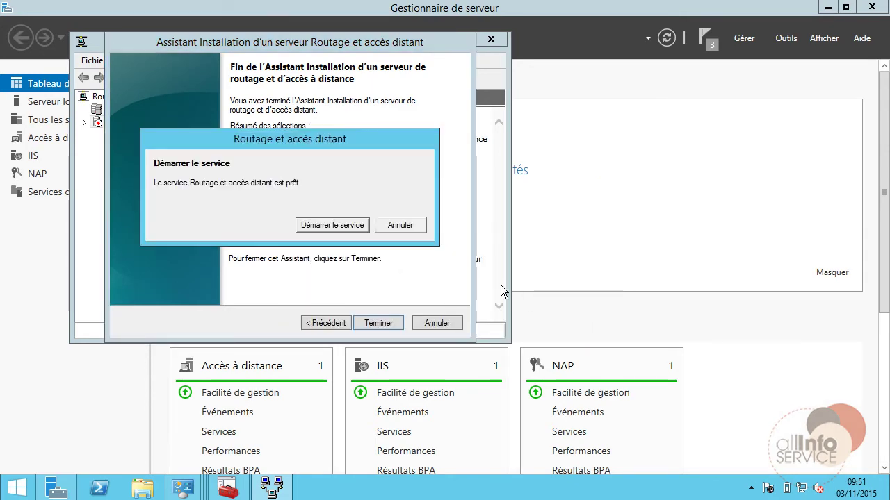
{"action": "left_click", "coordinate": [338, 228]}
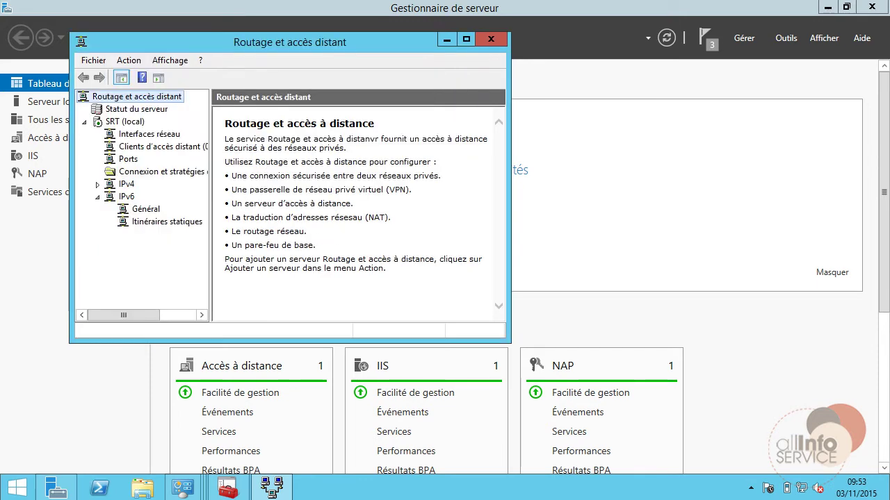
Set SRT (local)'s IPv4 address assignment to Pool d'adresses statique in the server properties
{"action": "right_click", "coordinate": [120, 122]}
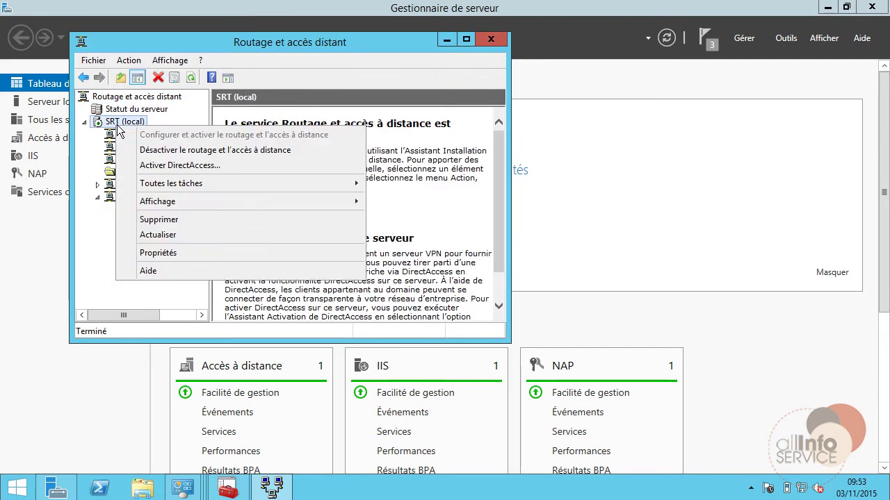
{"action": "left_click", "coordinate": [169, 255]}
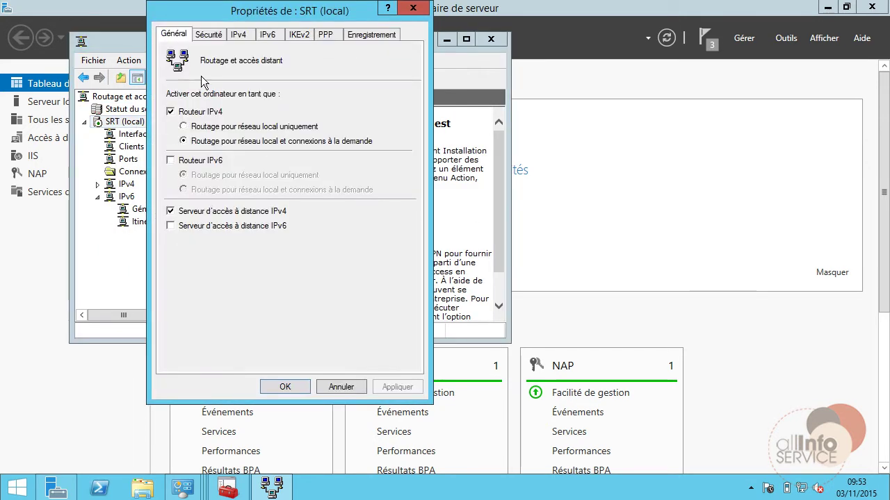
{"action": "left_click", "coordinate": [238, 36]}
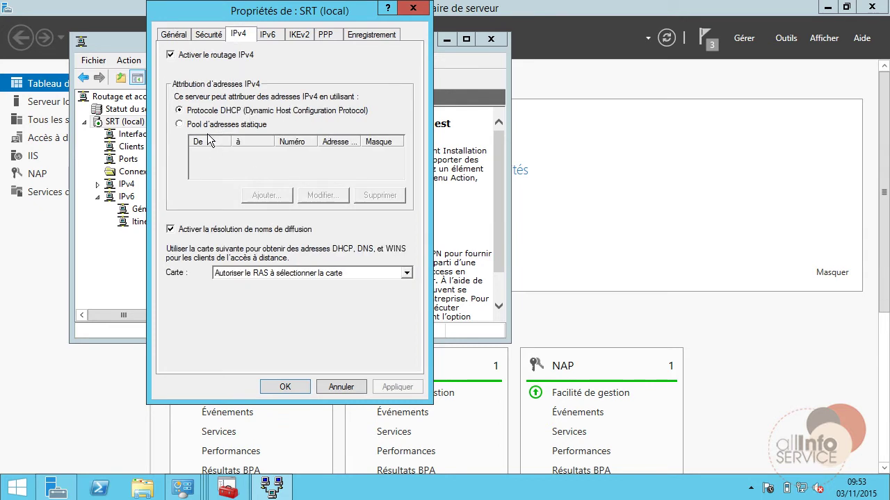
{"action": "left_click", "coordinate": [203, 125]}
Add the IPv4 address range 192.168.1.200 to 192.168.1.205 to the static pool and apply the server properties
{"action": "left_click", "coordinate": [254, 194]}
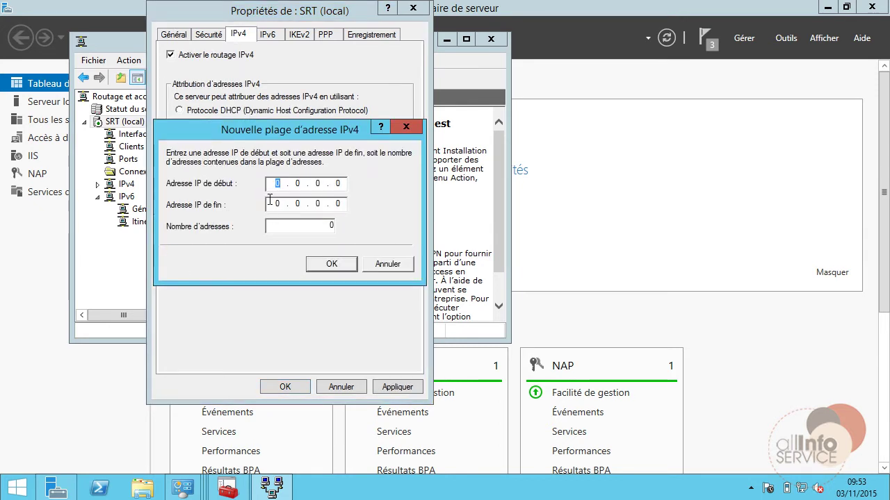
{"action": "type", "text": "1921681."}
{"action": "type", "text": "192168"}
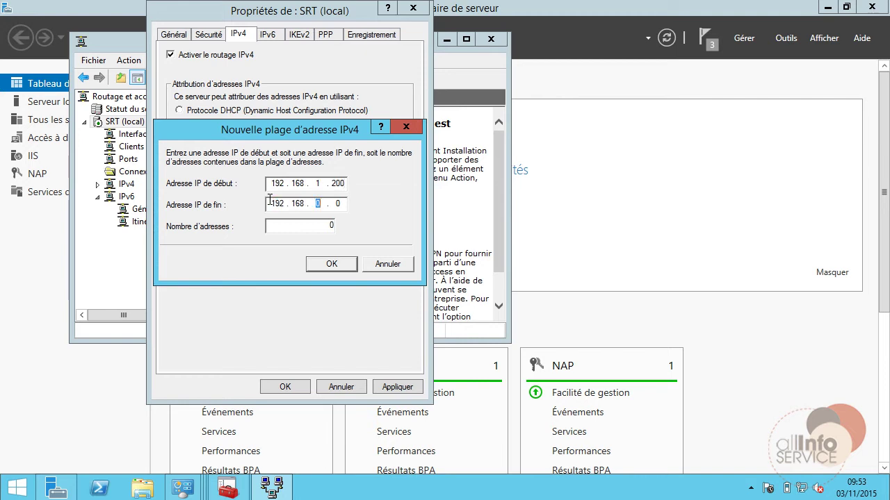
{"action": "type", "text": "1.205"}
{"action": "left_click", "coordinate": [324, 267]}
{"action": "left_click", "coordinate": [398, 388]}
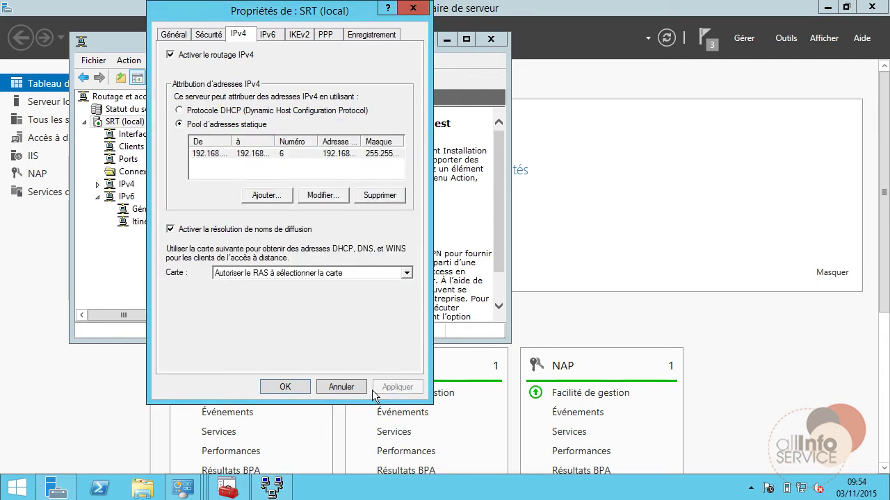
{"action": "left_click", "coordinate": [301, 386]}
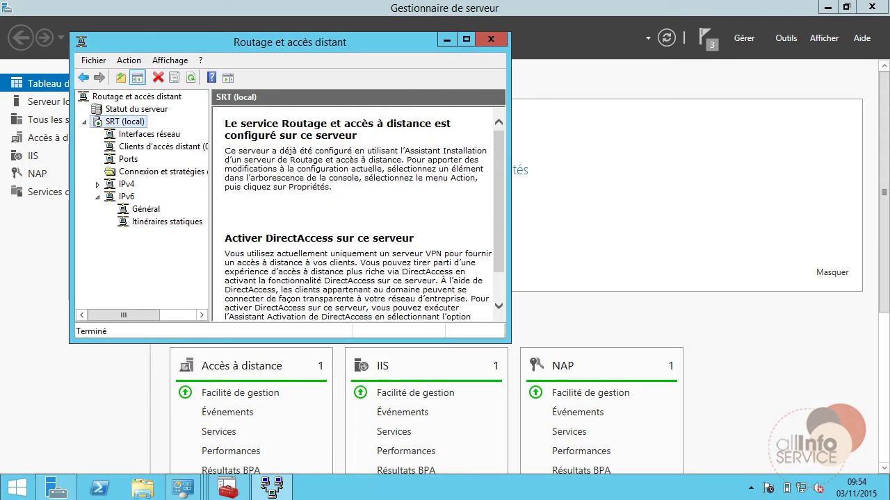
Switch to the domain controller and unlock its administrator session with the account password
{"action": "key", "text": "super+l"}
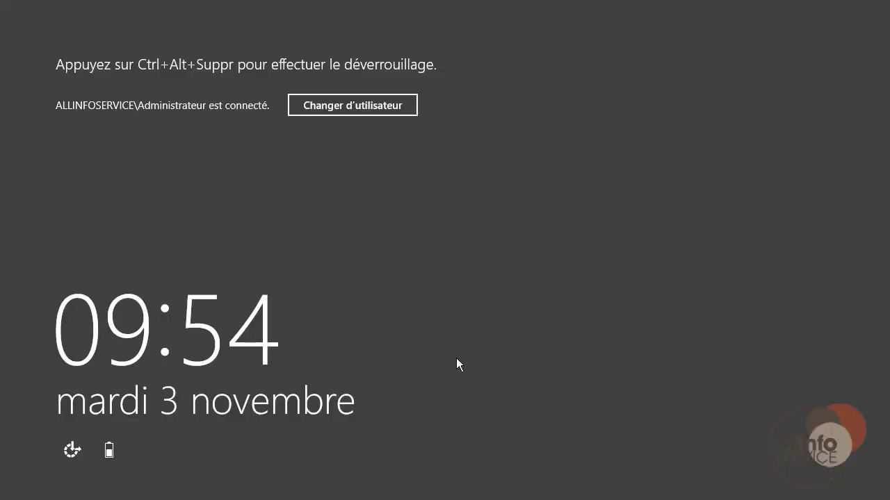
{"action": "key", "text": "ctrl+alt+Delete"}
{"action": "type", "text": "•••••••"}
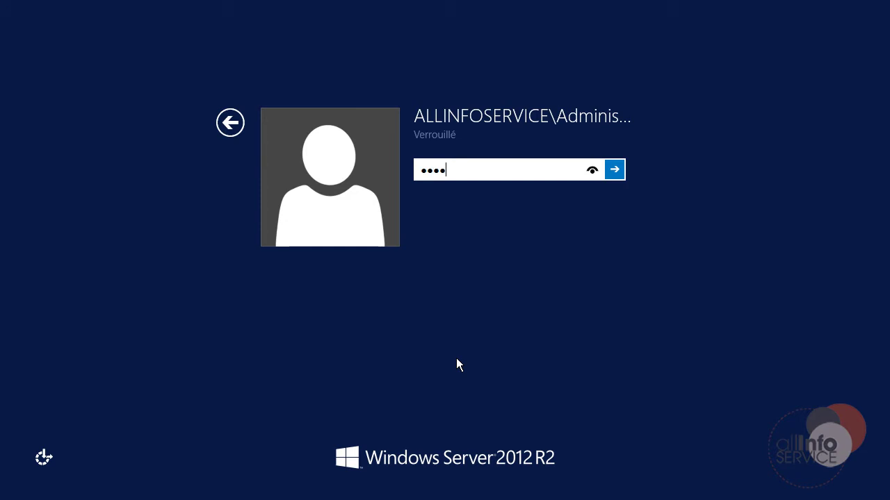
{"action": "key", "text": "Return"}
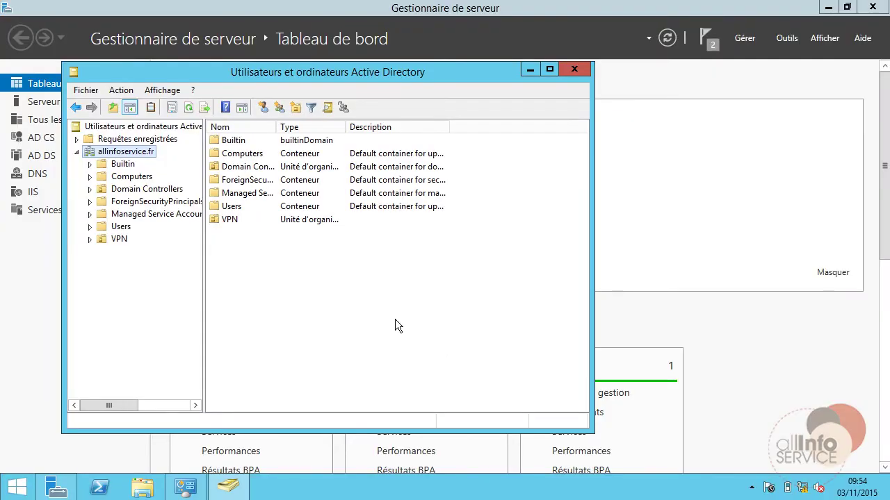
Create a global security group named g_acces_vpn in the VPN organizational unit of allinfoservice.fr
{"action": "double_click", "coordinate": [217, 220]}
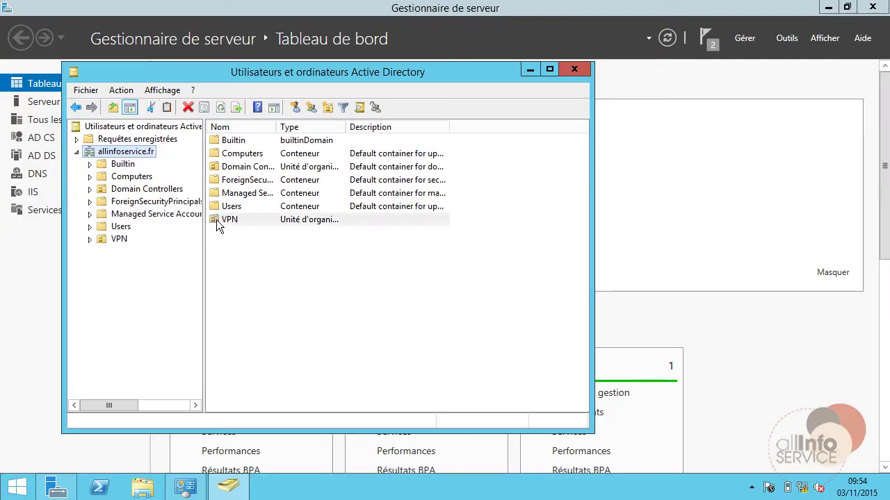
{"action": "right_click", "coordinate": [262, 235]}
{"action": "mouse_move", "coordinate": [372, 292]}
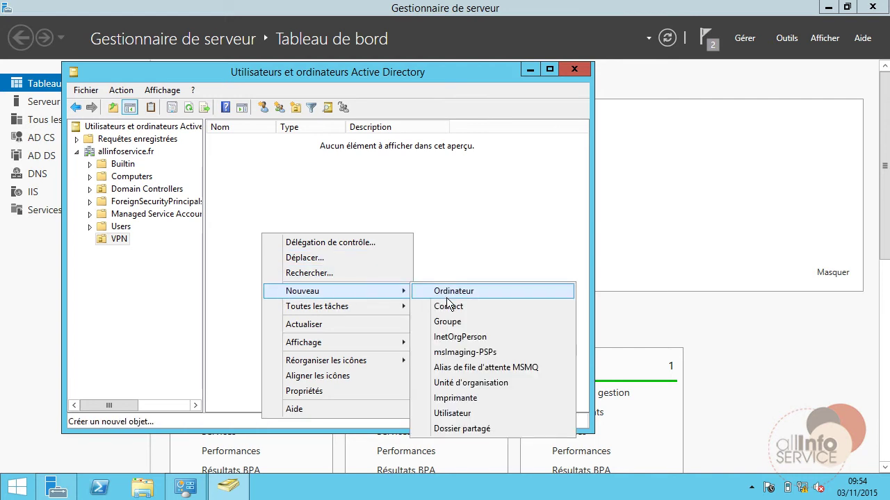
{"action": "left_click", "coordinate": [448, 321]}
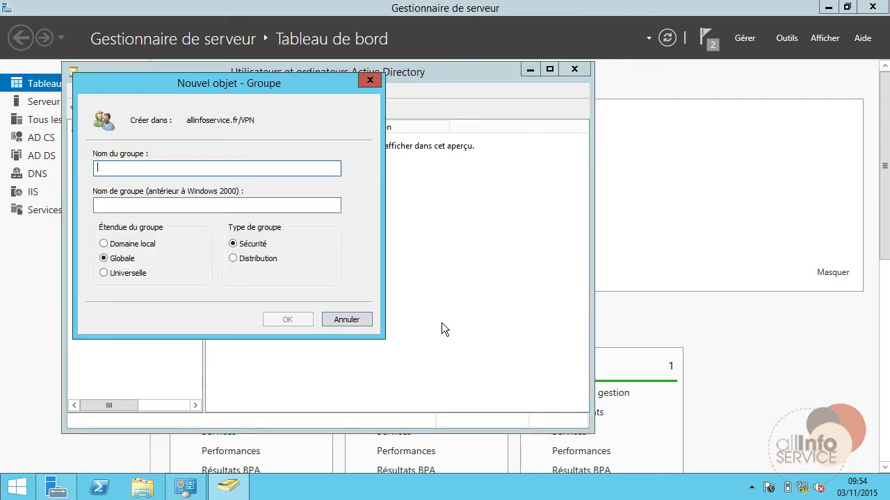
{"action": "type", "text": "g_acces"}
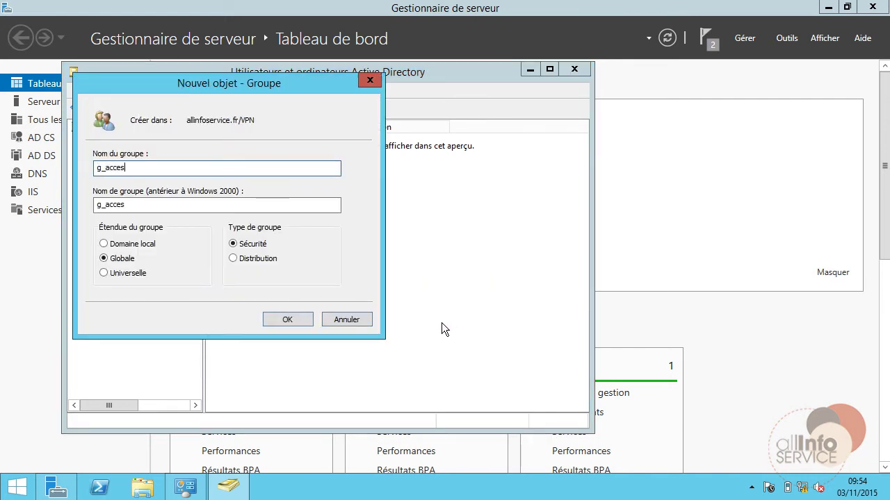
{"action": "type", "text": "_vpn"}
{"action": "key", "text": "Return"}
Review the general properties of the g_acces_vpn group
{"action": "double_click", "coordinate": [246, 140]}
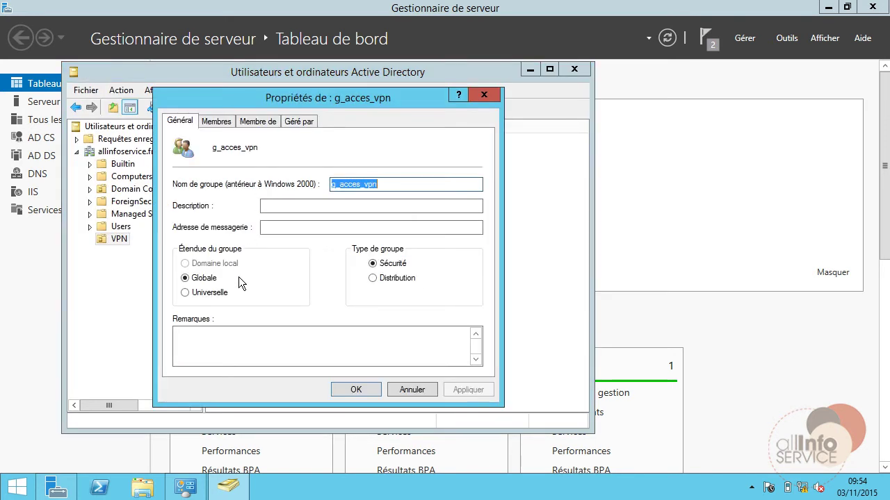
{"action": "left_click", "coordinate": [353, 389]}
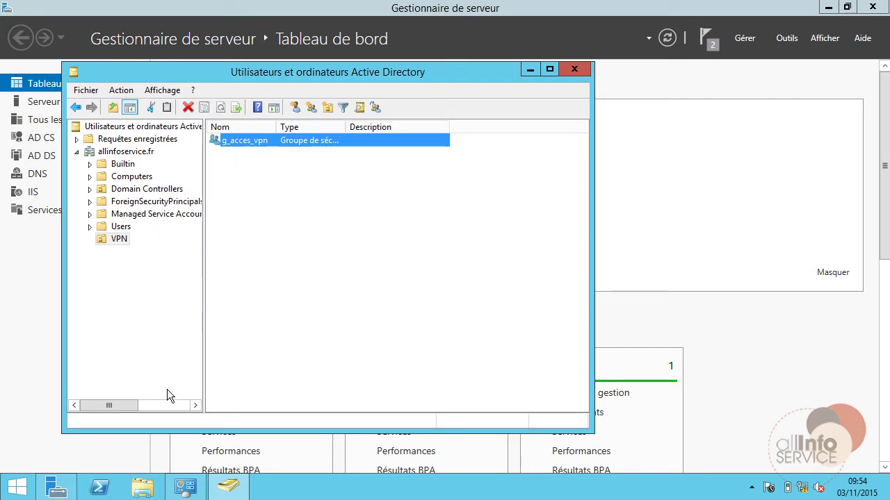
Open the Default Domain Policy of allinfoservice.fr for editing in Group Policy Management
{"action": "left_click", "coordinate": [783, 42]}
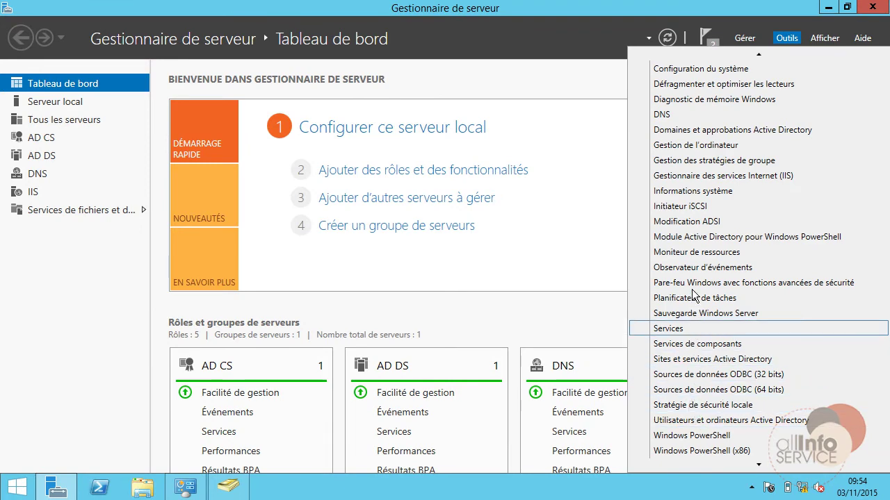
{"action": "left_click", "coordinate": [681, 160]}
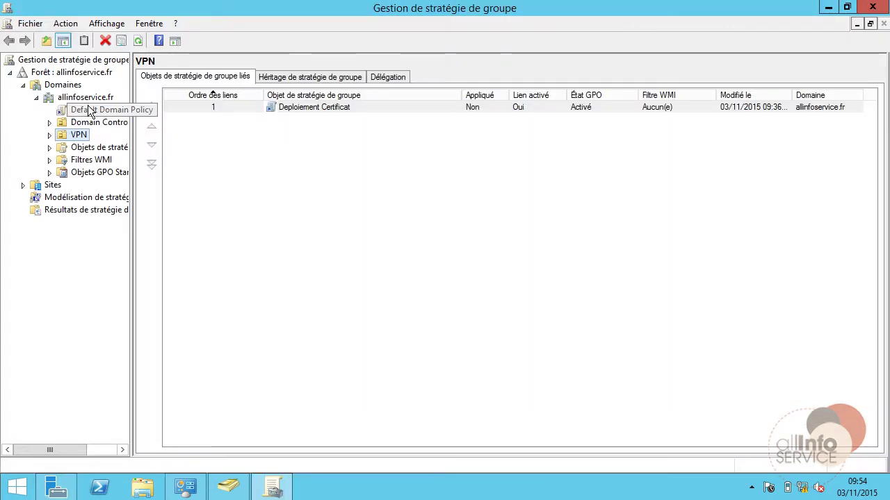
{"action": "right_click", "coordinate": [89, 112]}
{"action": "left_click", "coordinate": [128, 114]}
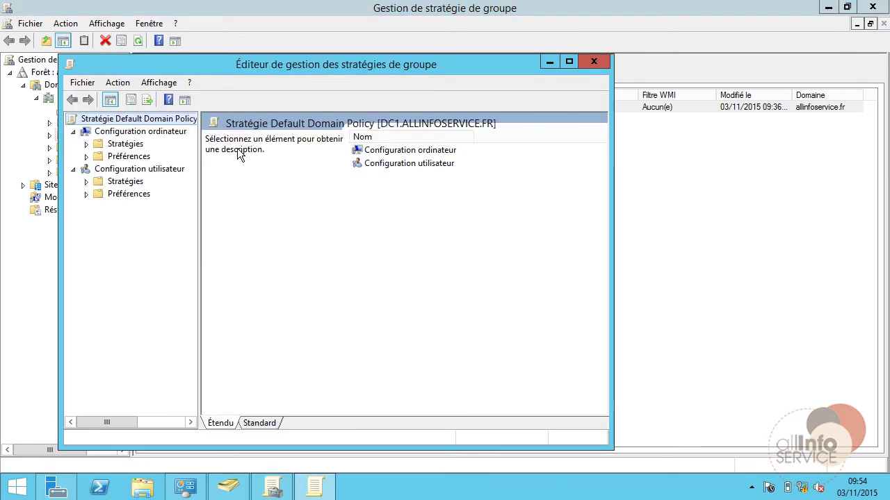
Display the password policy settings (Stratégie de mot de passe) under the computer configuration's account policies, enlarging the editor and its tree for readability
{"action": "double_click", "coordinate": [116, 145]}
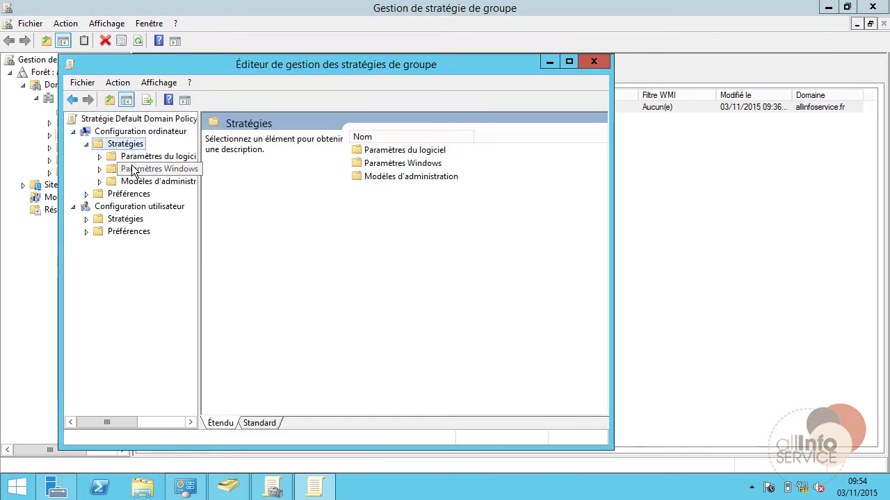
{"action": "double_click", "coordinate": [127, 168]}
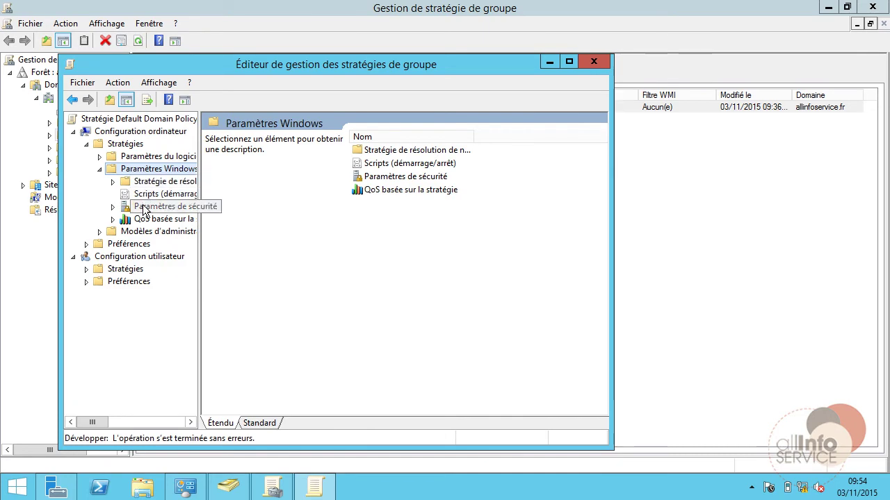
{"action": "double_click", "coordinate": [147, 207]}
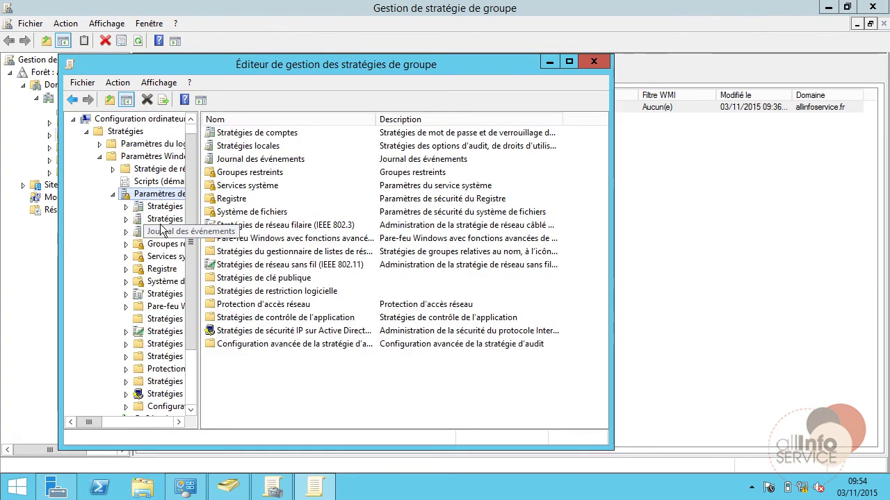
{"action": "double_click", "coordinate": [268, 61]}
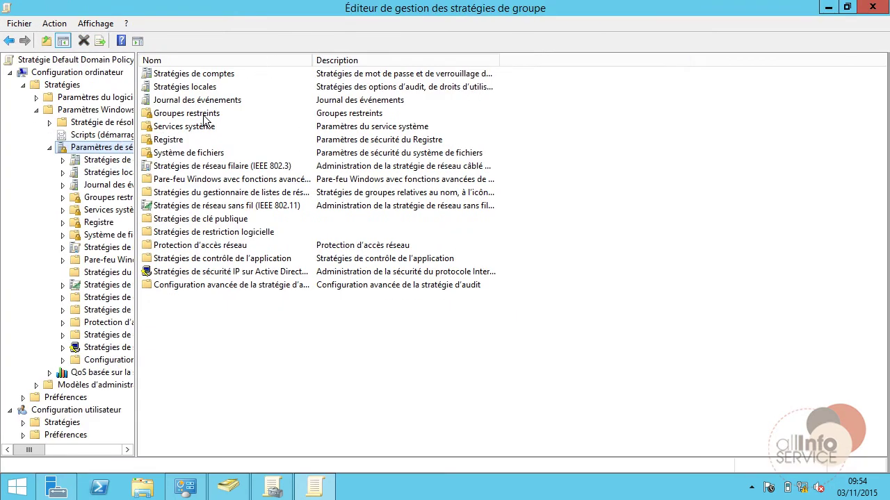
{"action": "left_click_drag", "start_coordinate": [138, 149], "coordinate": [251, 150]}
{"action": "double_click", "coordinate": [126, 160]}
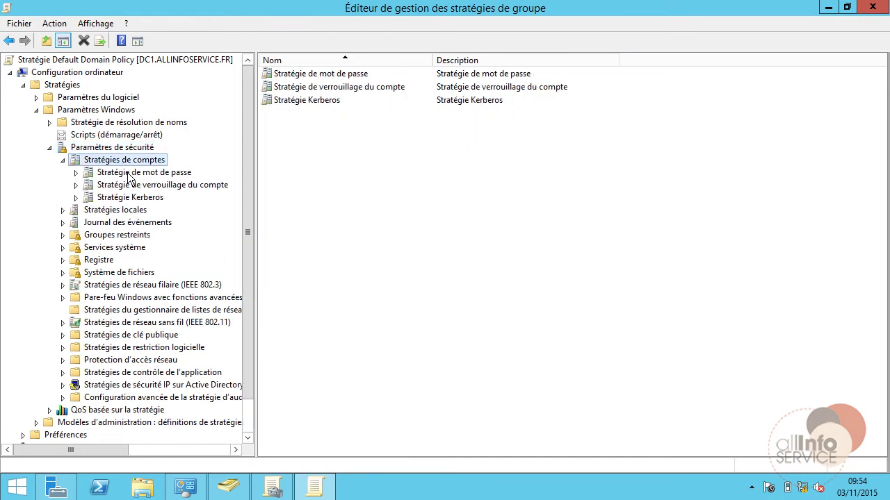
{"action": "left_click", "coordinate": [128, 175]}
Make the password history setting, Conserver l'historique des mots de passe, undefined in the Default Domain Policy
{"action": "right_click", "coordinate": [331, 79]}
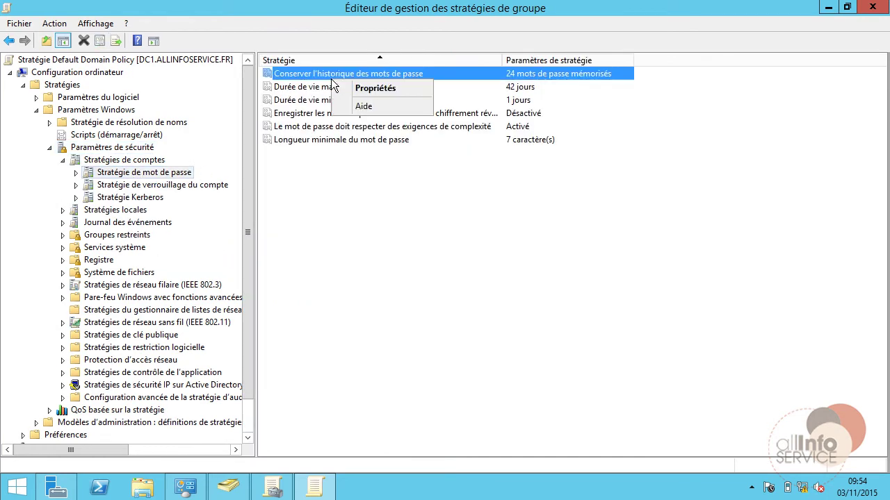
{"action": "left_click", "coordinate": [361, 89]}
{"action": "left_click", "coordinate": [352, 152]}
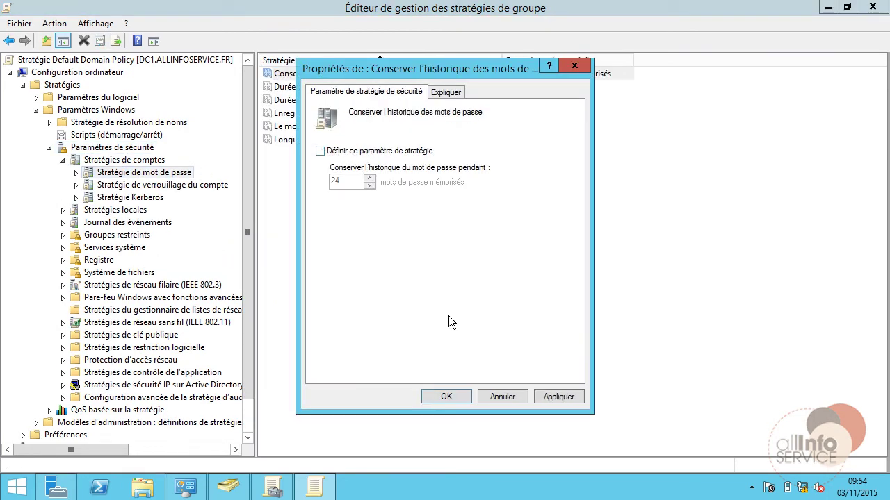
{"action": "left_click", "coordinate": [451, 397]}
Make the maximum password age setting undefined and accept the related change to the minimum password age
{"action": "right_click", "coordinate": [334, 90]}
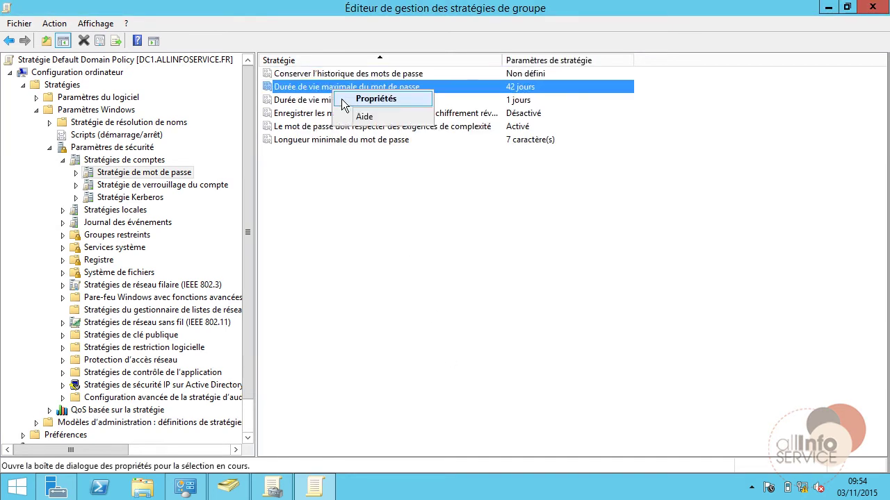
{"action": "left_click", "coordinate": [348, 100]}
{"action": "left_click", "coordinate": [351, 151]}
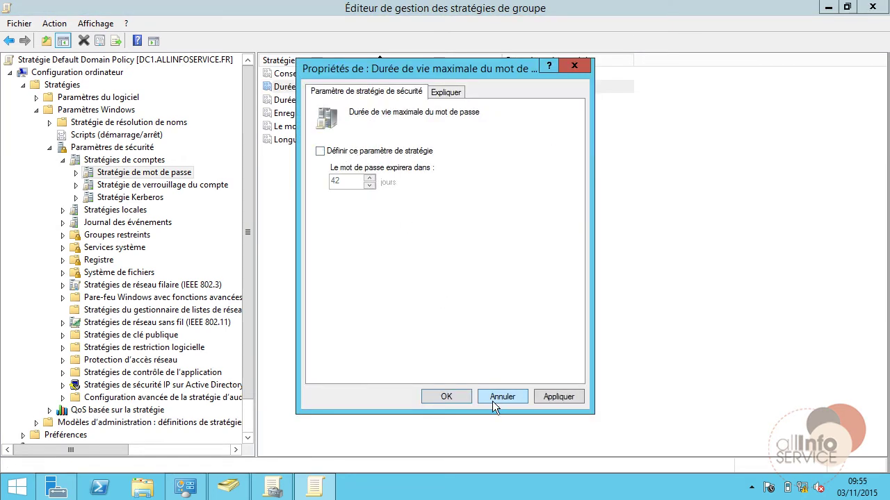
{"action": "left_click", "coordinate": [548, 397]}
{"action": "left_click", "coordinate": [521, 297]}
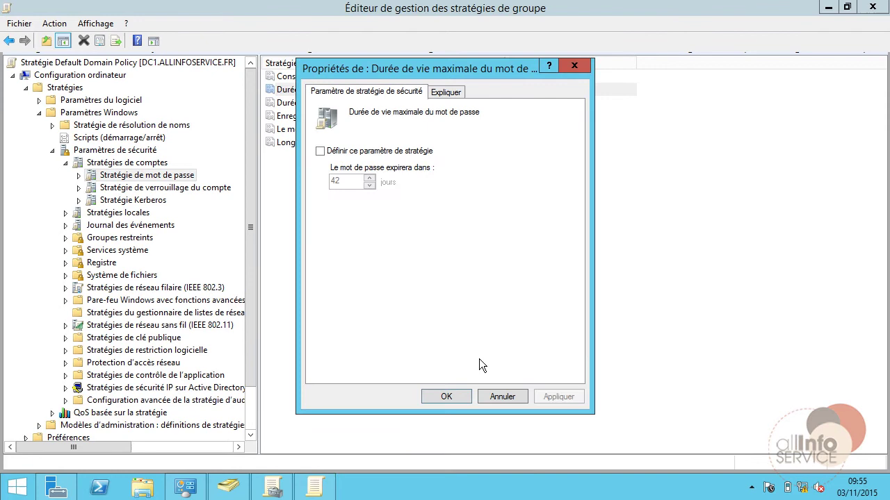
{"action": "left_click", "coordinate": [446, 397]}
Set the password complexity requirement, Le mot de passe doit respecter des exigences de complexité, to Désactivé
{"action": "left_click", "coordinate": [323, 116]}
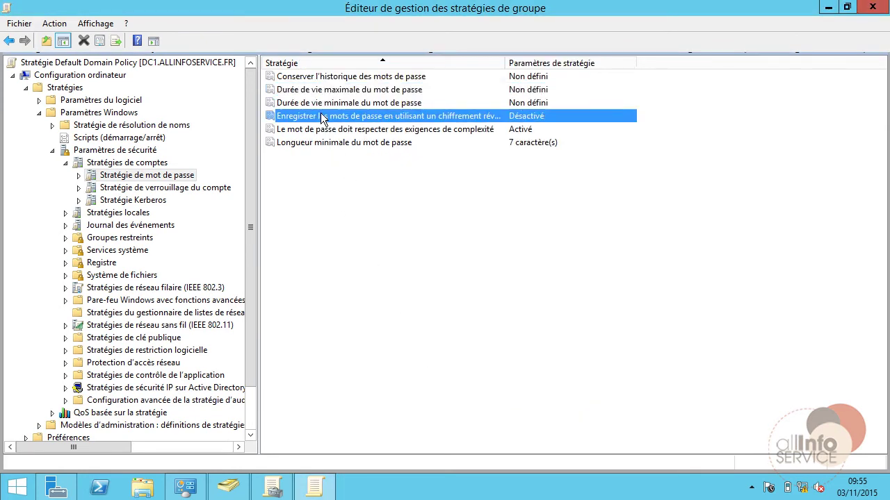
{"action": "right_click", "coordinate": [323, 116]}
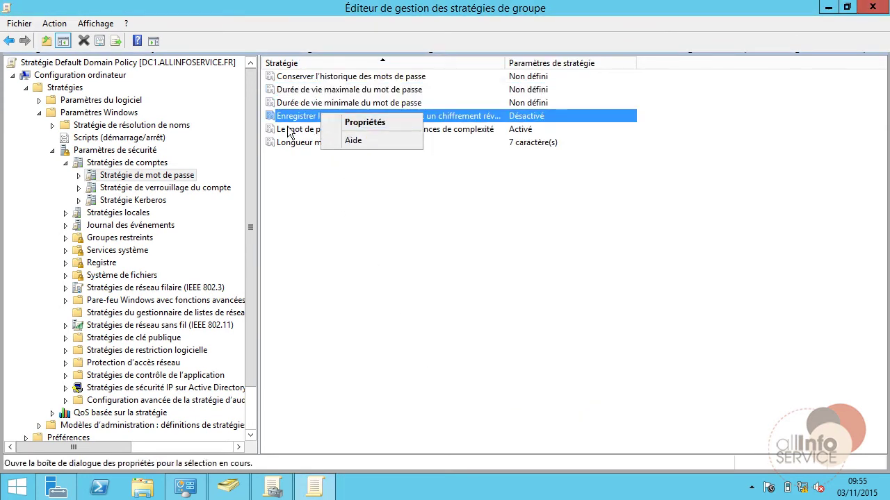
{"action": "left_click", "coordinate": [290, 132]}
{"action": "right_click", "coordinate": [289, 129]}
{"action": "left_click", "coordinate": [318, 137]}
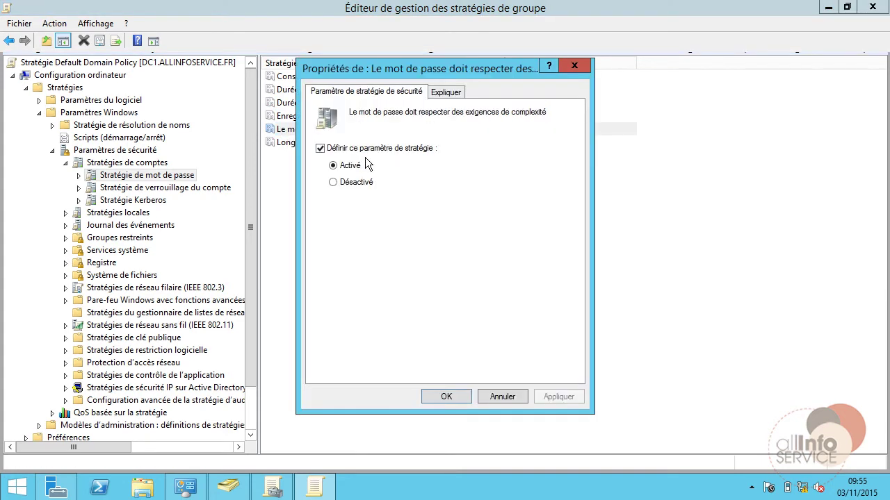
{"action": "left_click", "coordinate": [334, 182]}
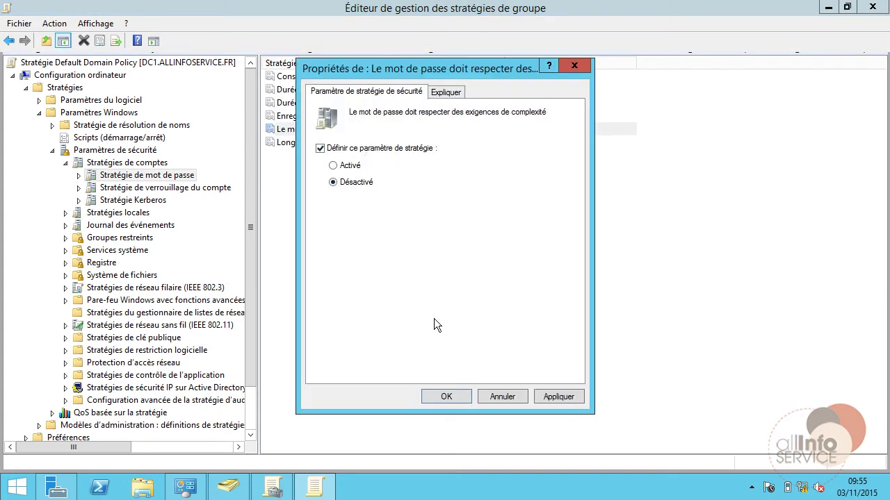
{"action": "left_click", "coordinate": [446, 397]}
Set the minimum password length, Longueur minimale du mot de passe, to 0 characters
{"action": "left_click", "coordinate": [355, 146]}
{"action": "right_click", "coordinate": [355, 146]}
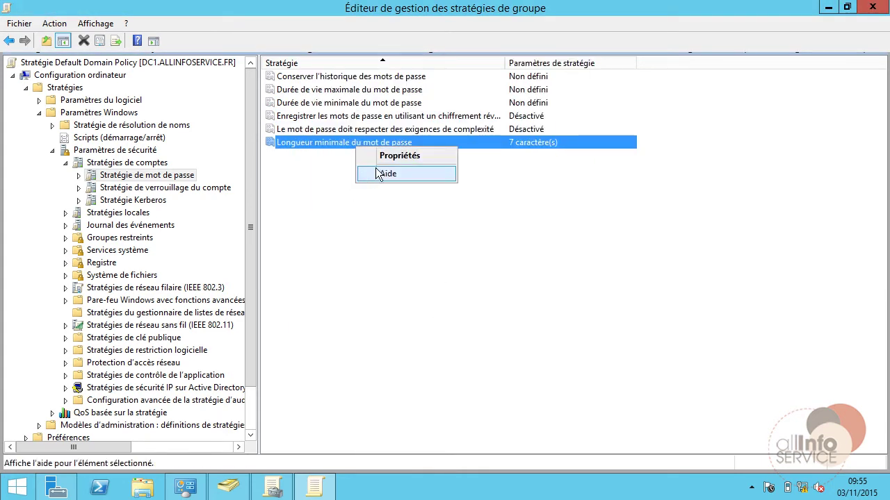
{"action": "left_click", "coordinate": [375, 155]}
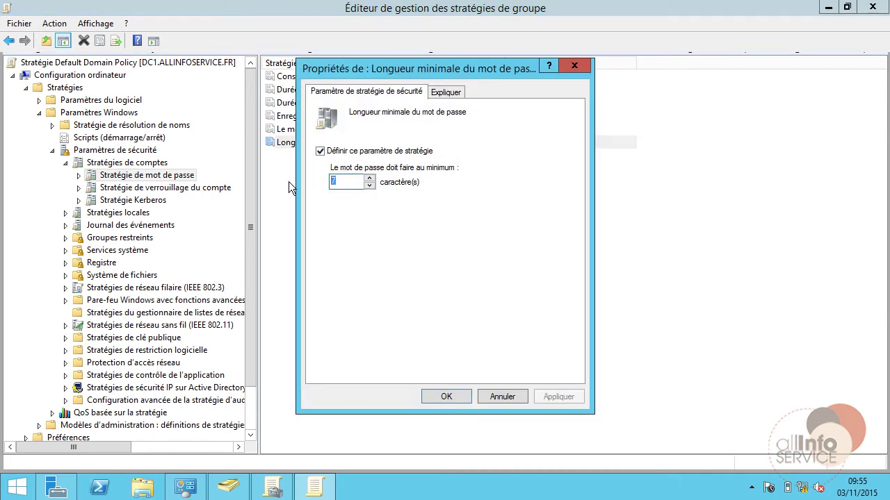
{"action": "type", "text": "0"}
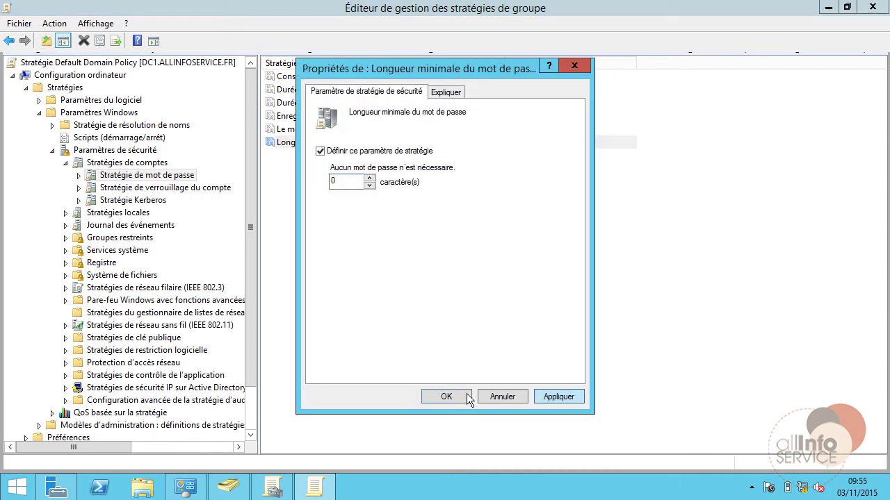
{"action": "left_click", "coordinate": [436, 395]}
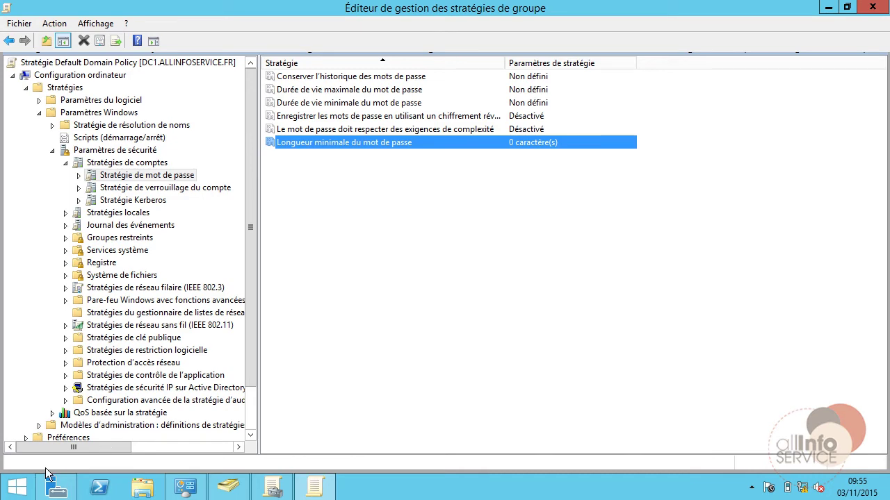
Force a group policy update by running gpupdate /force in a command prompt, and close the prompt when it completes
{"action": "right_click", "coordinate": [34, 487]}
{"action": "left_click", "coordinate": [66, 440]}
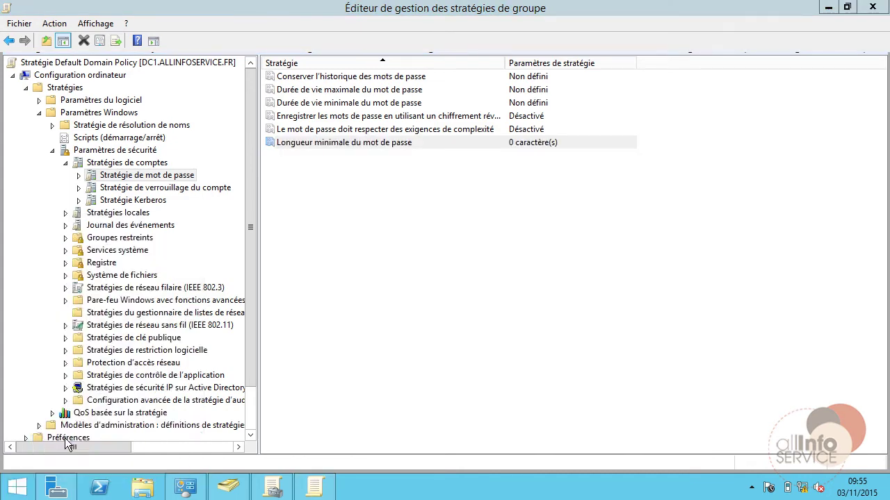
{"action": "key", "text": "Return"}
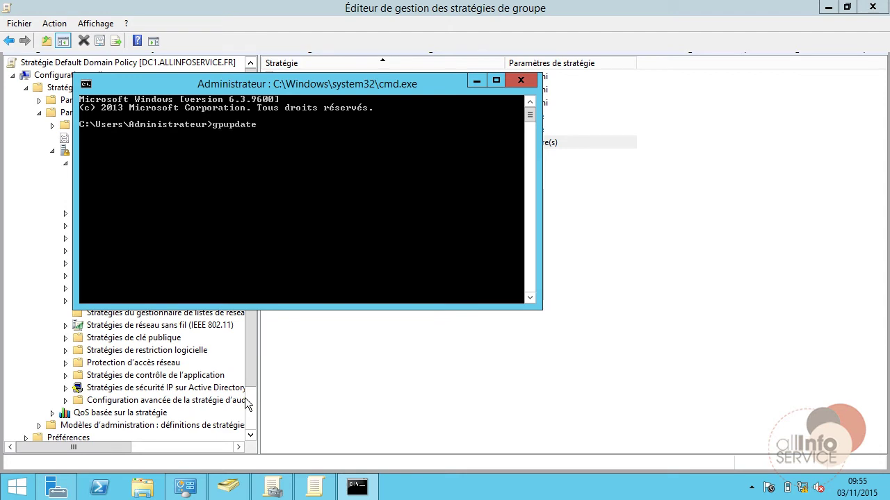
{"action": "type", "text": "gpupdate /force"}
{"action": "key", "text": "Return"}
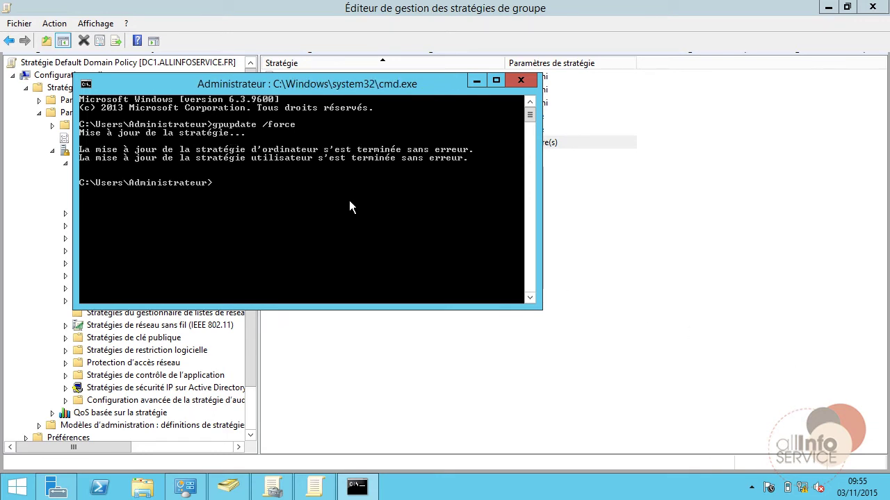
{"action": "left_click", "coordinate": [520, 79]}
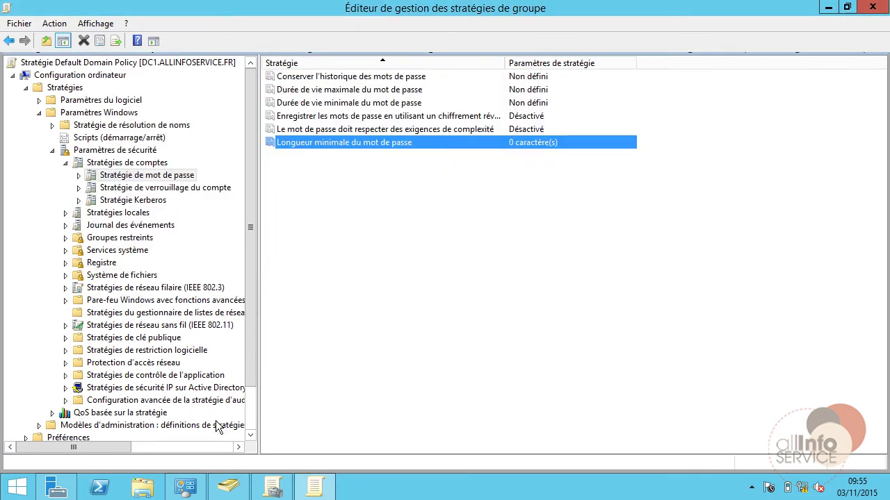
Close the policy editor and the Group Policy Management console, returning to Active Directory Users and Computers
{"action": "left_click", "coordinate": [228, 486]}
{"action": "left_click", "coordinate": [380, 436]}
{"action": "left_click", "coordinate": [872, 7]}
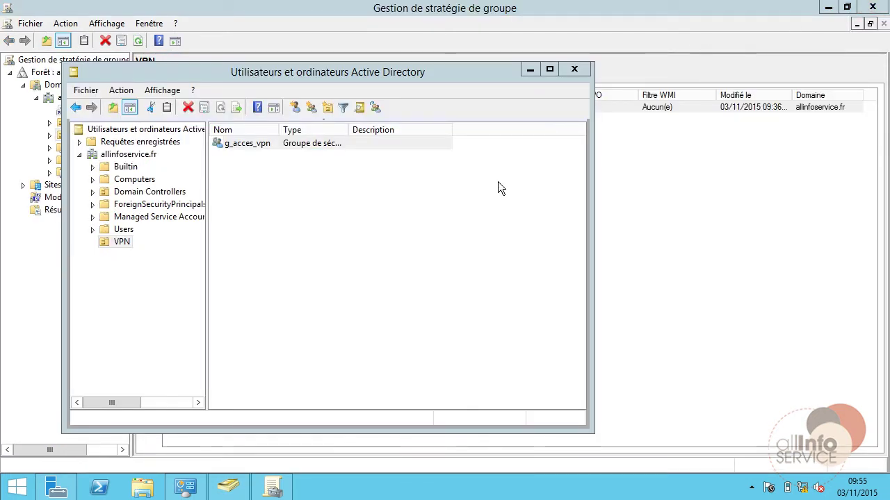
{"action": "left_click", "coordinate": [275, 483]}
{"action": "left_click", "coordinate": [874, 7]}
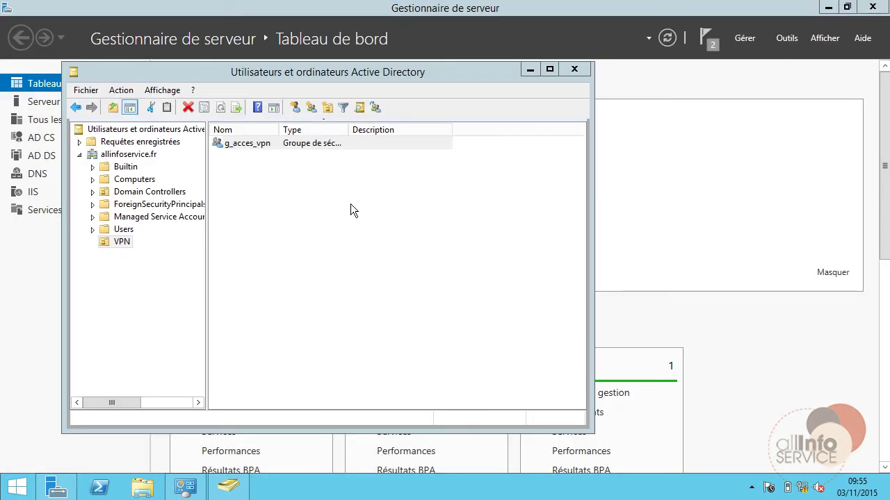
Start a new user in the VPN organizational unit with first name Bruce, last name Willis and logon name bruce
{"action": "right_click", "coordinate": [298, 172]}
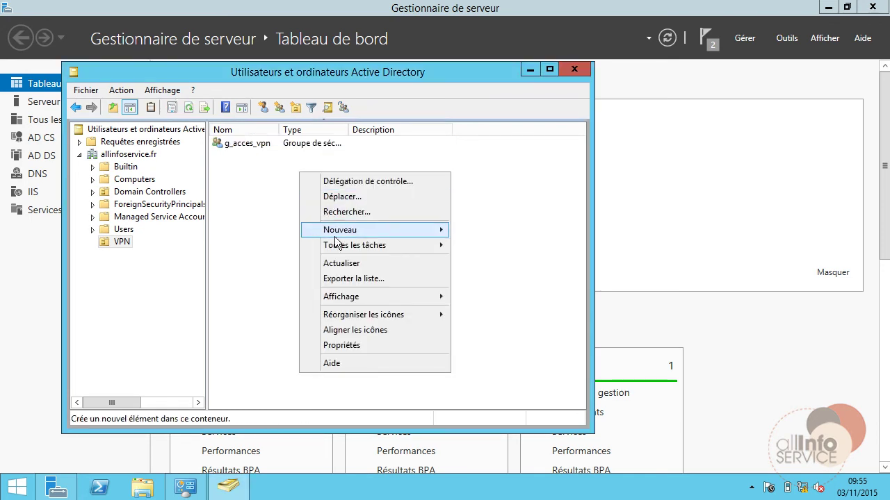
{"action": "mouse_move", "coordinate": [365, 232]}
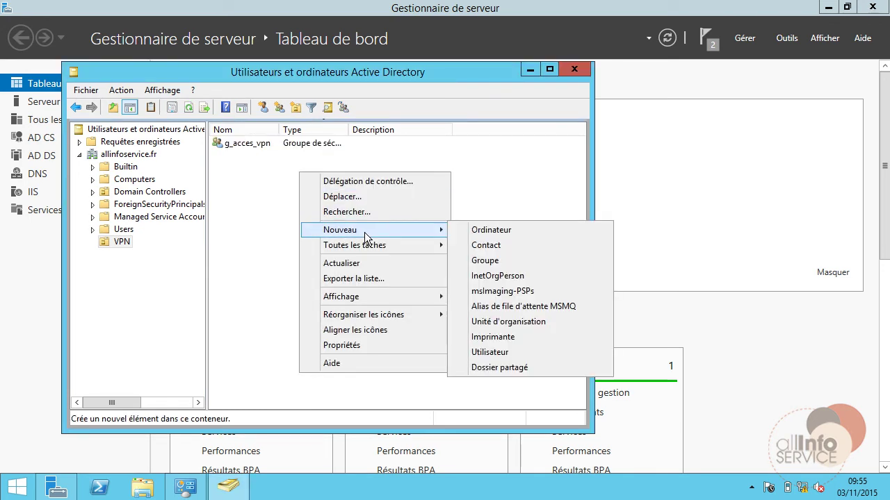
{"action": "left_click", "coordinate": [490, 351]}
{"action": "type", "text": "Bruc"}
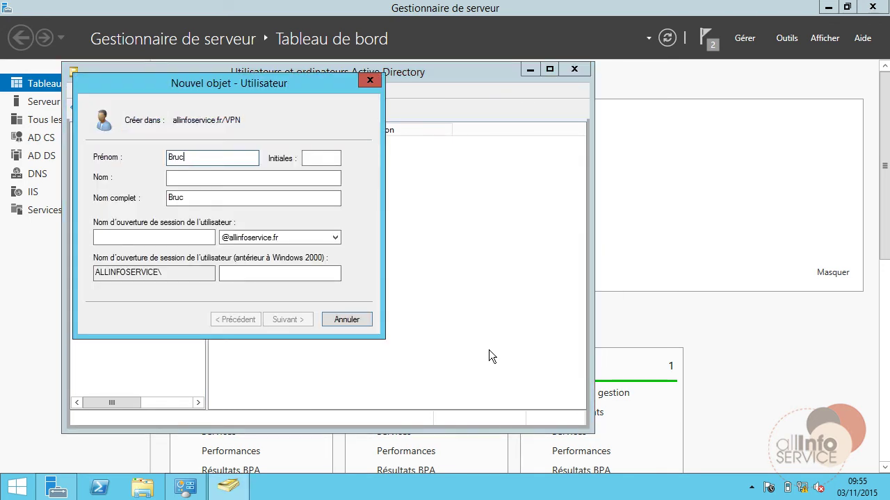
{"action": "type", "text": "z"}
{"action": "key", "text": "BackSpace"}
{"action": "type", "text": "e"}
{"action": "key", "text": "Tab"}
{"action": "key", "text": "Tab"}
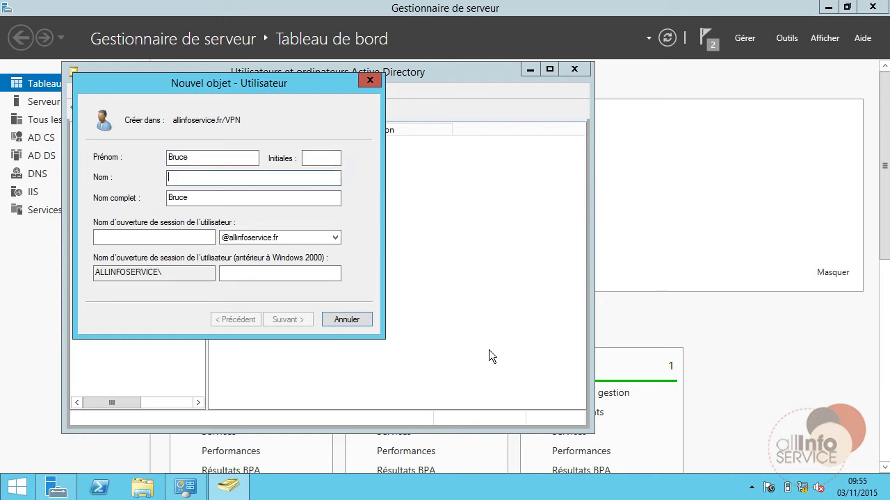
{"action": "type", "text": "Will"}
{"action": "key", "text": "Tab"}
{"action": "key", "text": "Tab"}
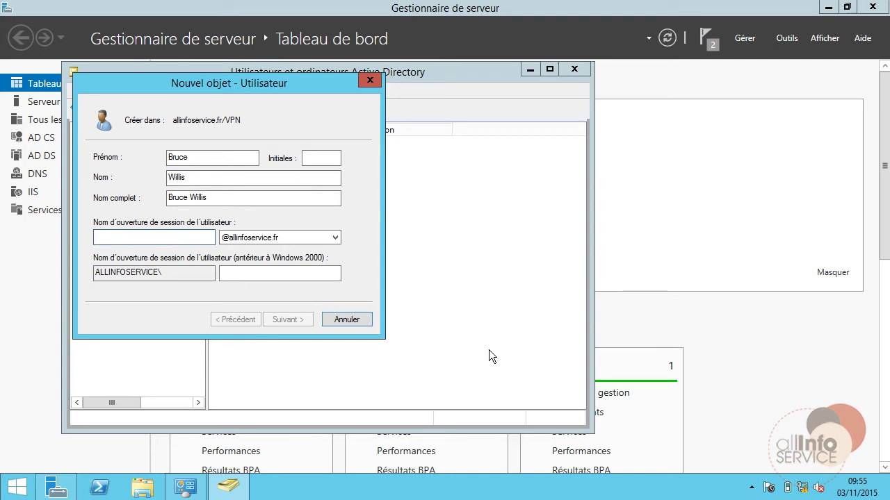
{"action": "type", "text": "bruce"}
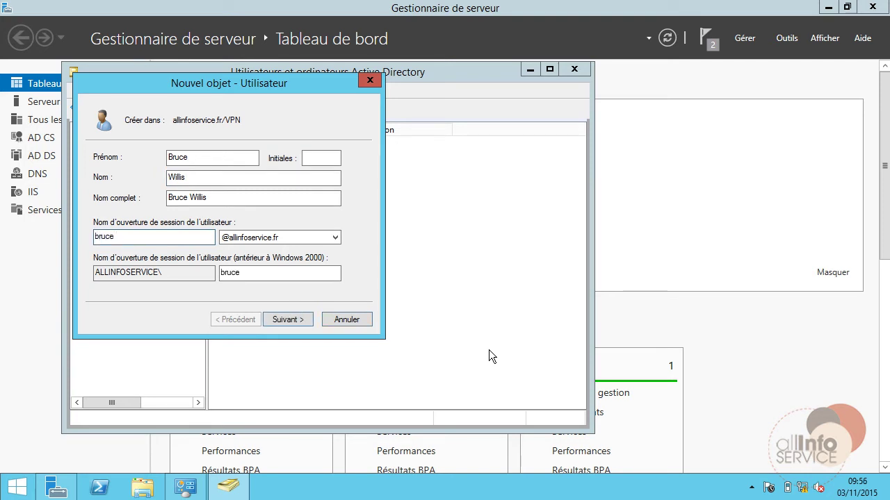
Enter and confirm the account password, waive the change at next logon, set the password to never expire, and create the user
{"action": "key", "text": "Return"}
{"action": "type", "text": "•••••"}
{"action": "key", "text": "Tab"}
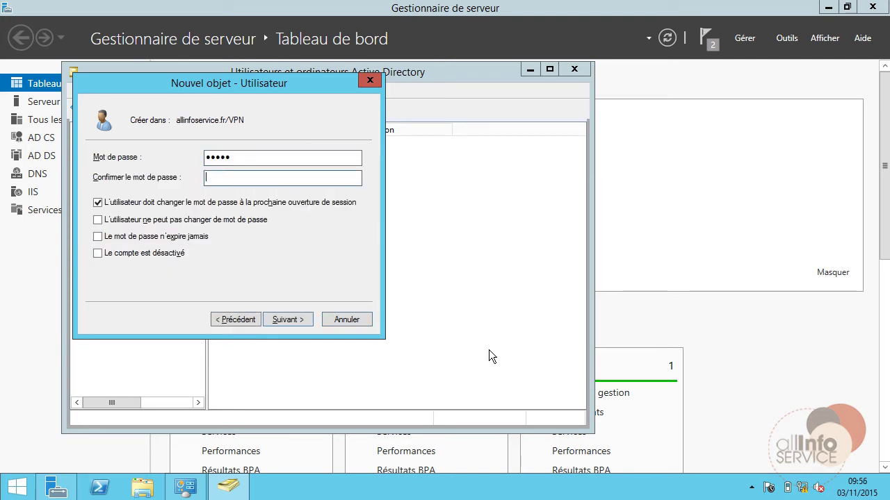
{"action": "type", "text": "•••"}
{"action": "left_click", "coordinate": [218, 203]}
{"action": "left_click", "coordinate": [208, 219]}
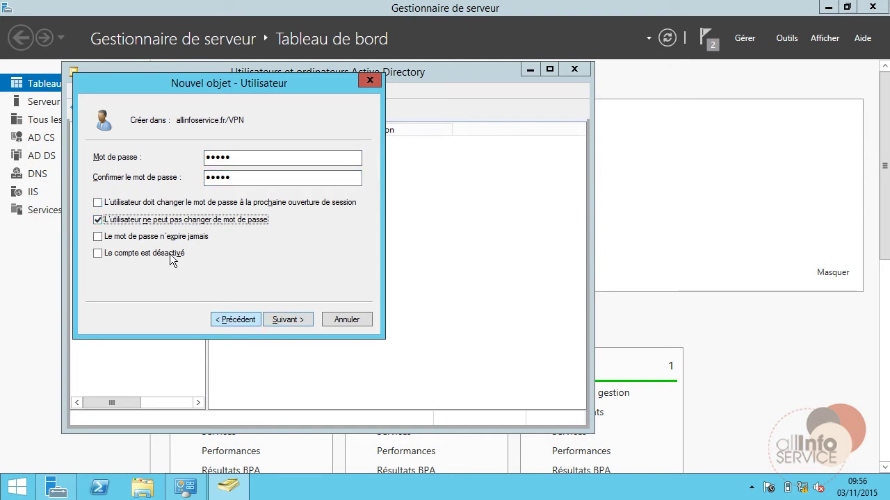
{"action": "left_click", "coordinate": [171, 236]}
{"action": "left_click", "coordinate": [283, 319]}
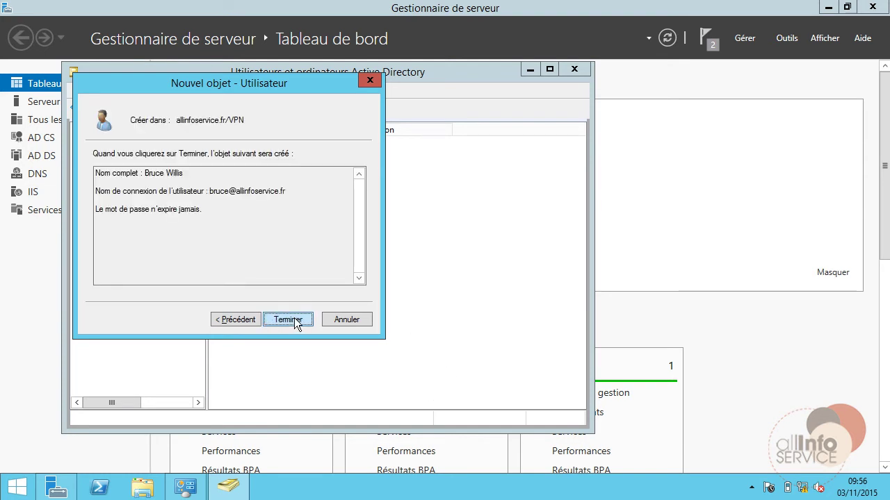
{"action": "left_click", "coordinate": [294, 318]}
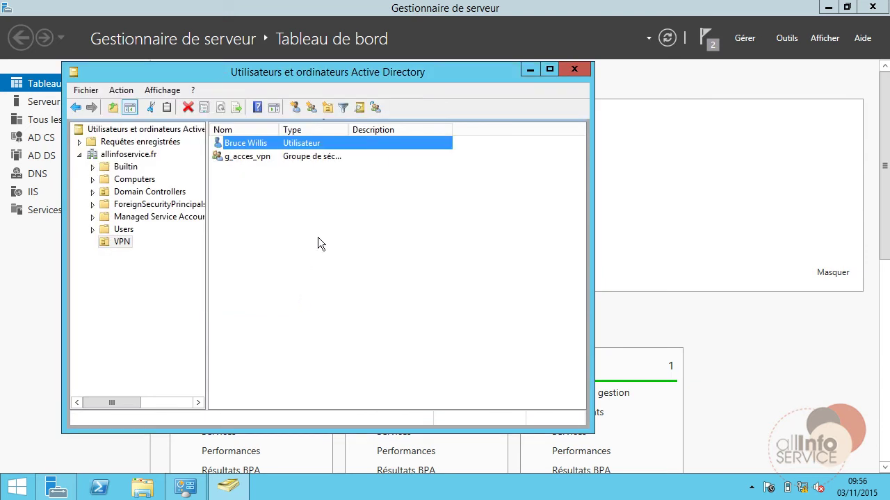
Add the new user bruce as a member of the g_acces_vpn group and save the group properties
{"action": "double_click", "coordinate": [258, 161]}
{"action": "left_click", "coordinate": [217, 123]}
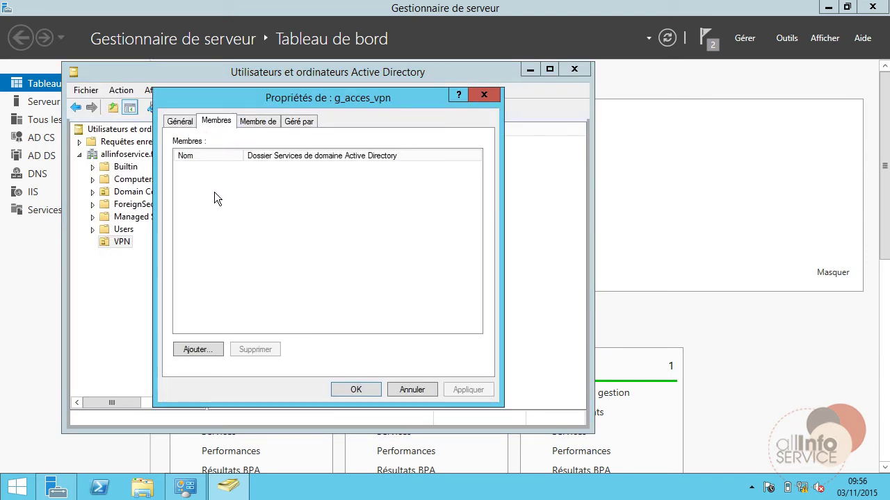
{"action": "left_click", "coordinate": [198, 349]}
{"action": "type", "text": "bruce"}
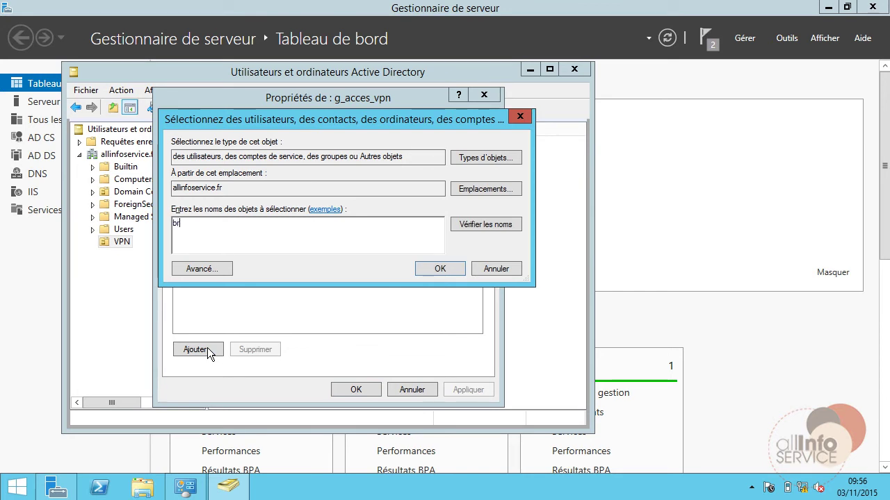
{"action": "left_click", "coordinate": [508, 225]}
{"action": "left_click", "coordinate": [460, 270]}
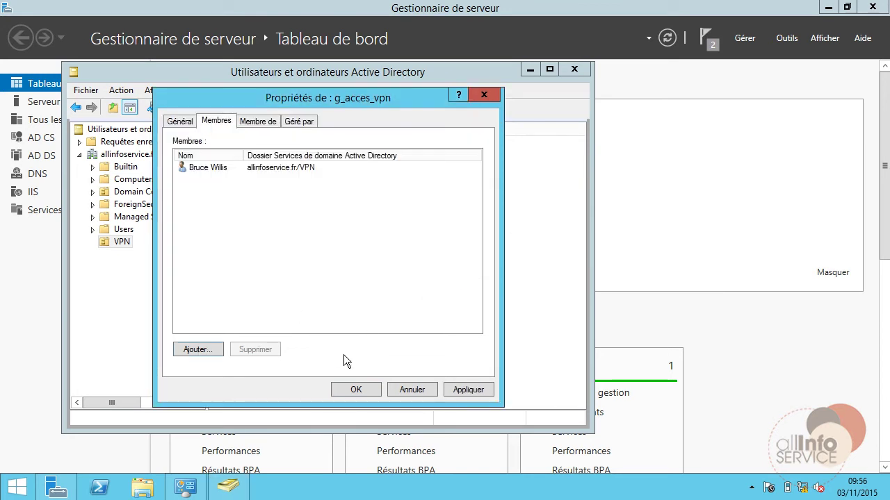
{"action": "left_click", "coordinate": [359, 394]}
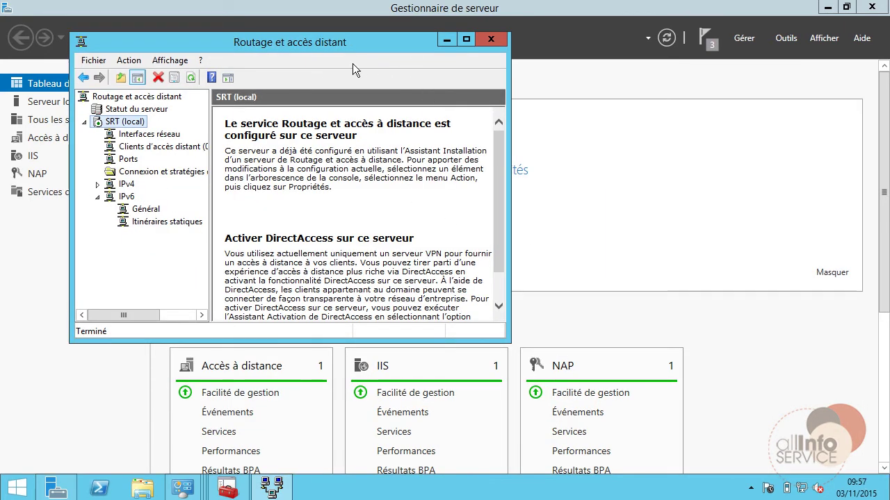
On the SRT server, close the Routage et accès distant console and the certificates console
{"action": "left_click", "coordinate": [490, 39]}
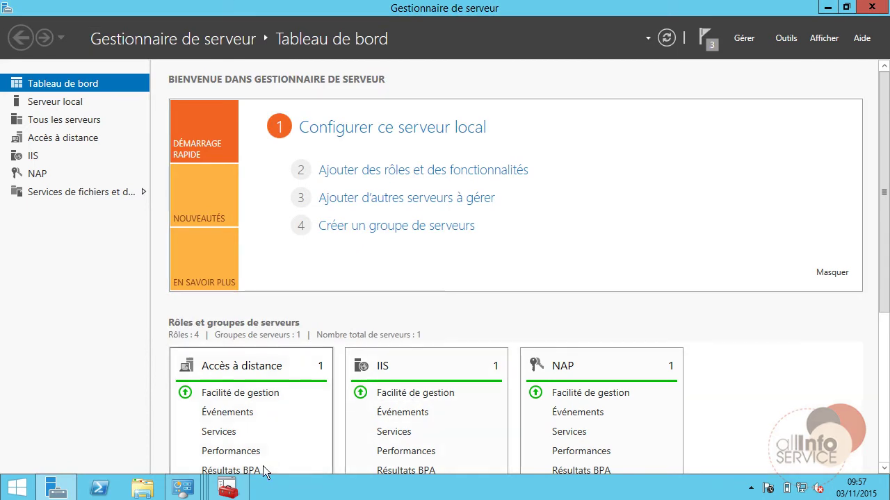
{"action": "left_click", "coordinate": [228, 489]}
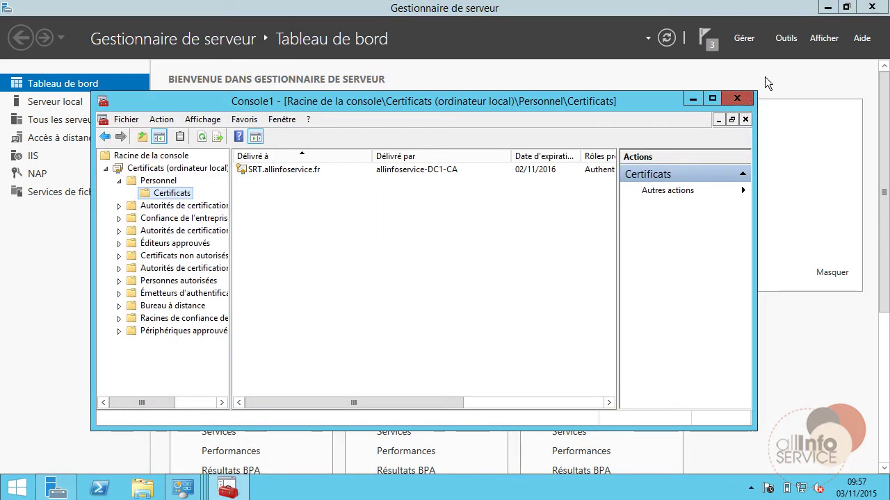
{"action": "left_click", "coordinate": [737, 98]}
{"action": "left_click", "coordinate": [439, 297]}
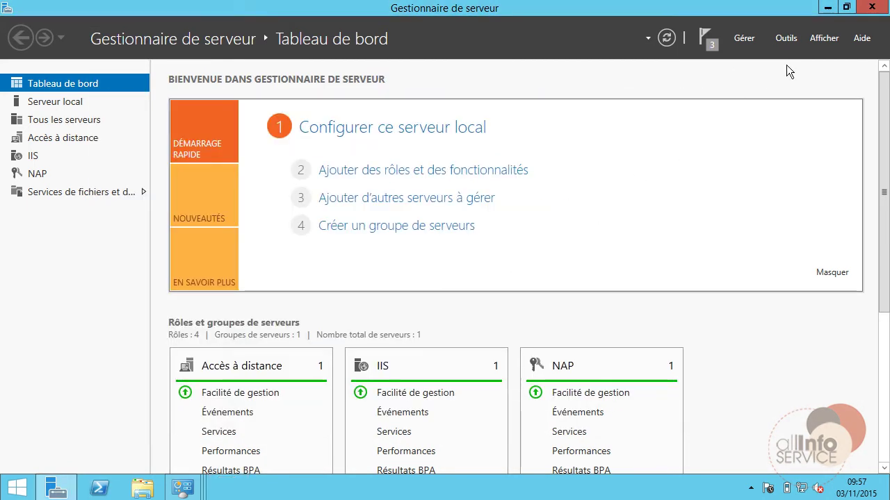
Open the Serveur NPS (Network Policy Server) console and display its Stratégies réseau
{"action": "left_click", "coordinate": [793, 40]}
{"action": "scroll", "coordinate": [772, 75], "scroll_direction": "up", "scroll_amount": 1}
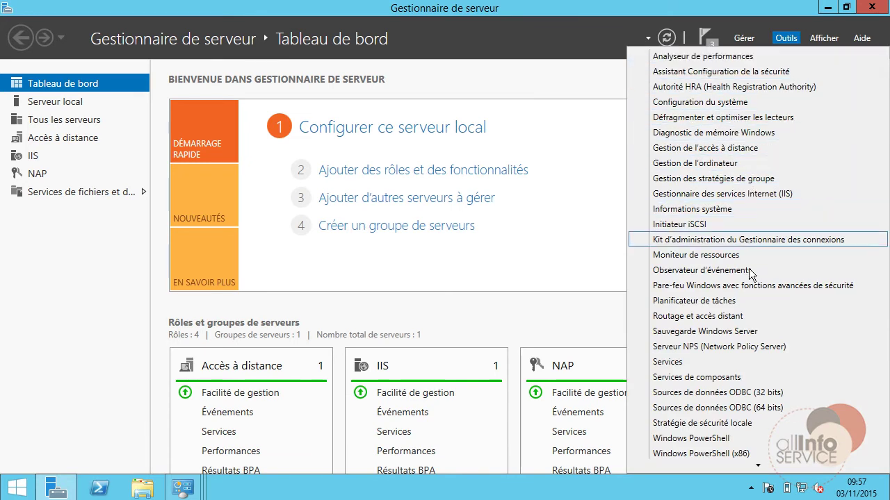
{"action": "left_click", "coordinate": [725, 347]}
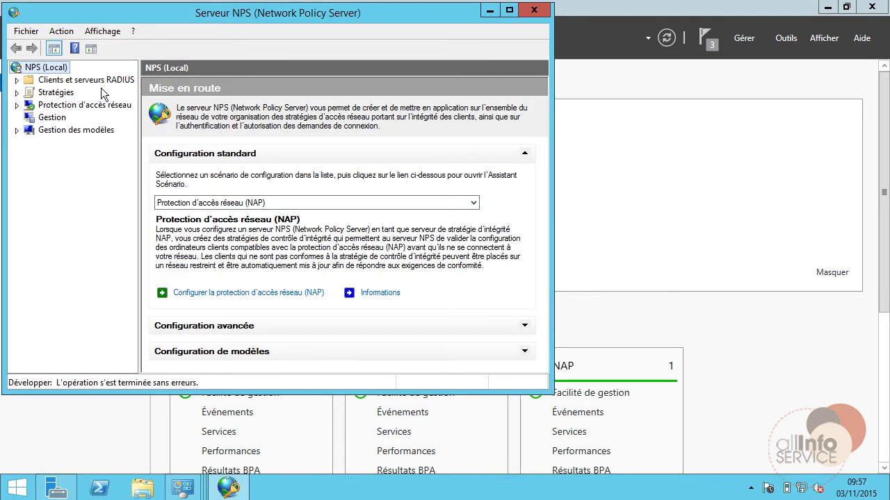
{"action": "double_click", "coordinate": [54, 93]}
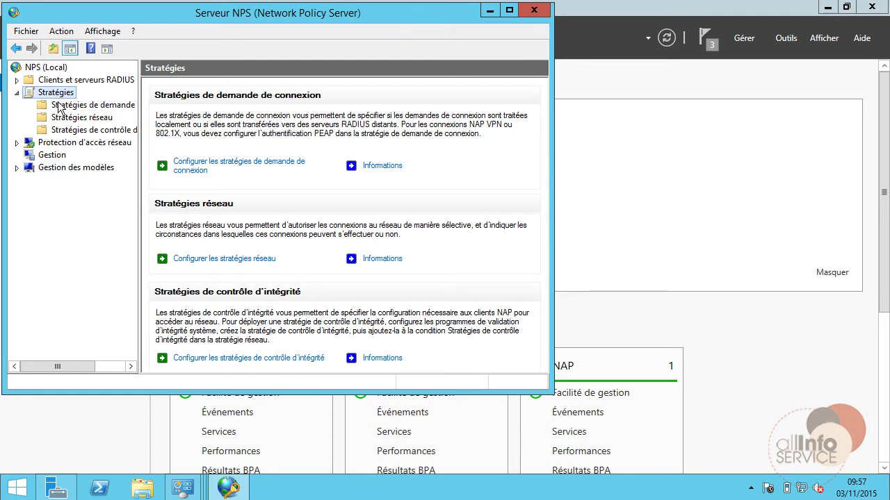
{"action": "left_click", "coordinate": [74, 119]}
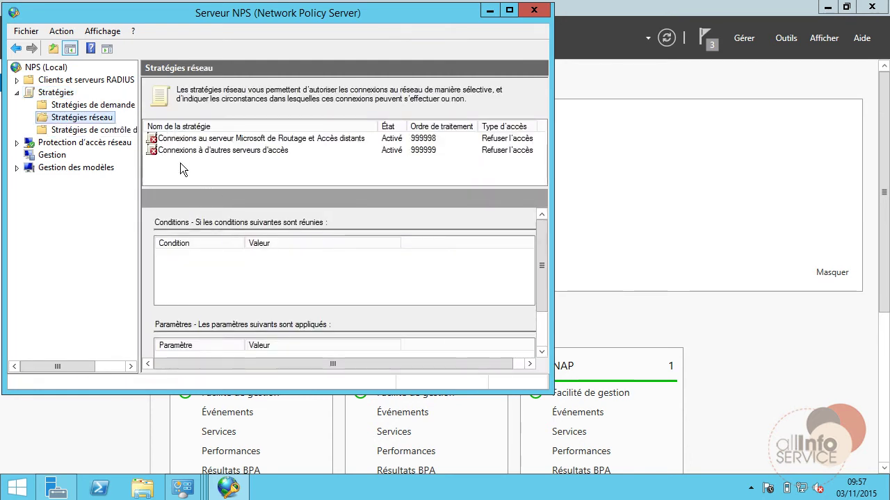
{"action": "left_click", "coordinate": [180, 162]}
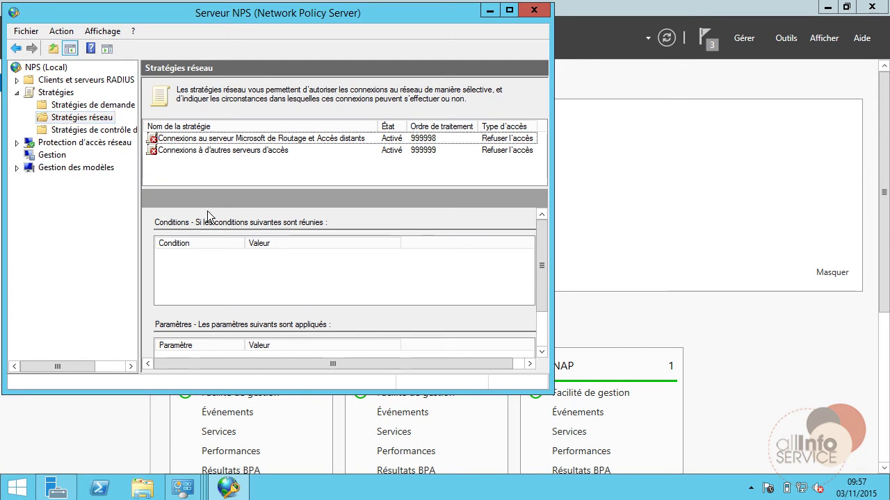
{"action": "right_click", "coordinate": [105, 125]}
{"action": "key", "text": "Escape"}
{"action": "right_click", "coordinate": [100, 124]}
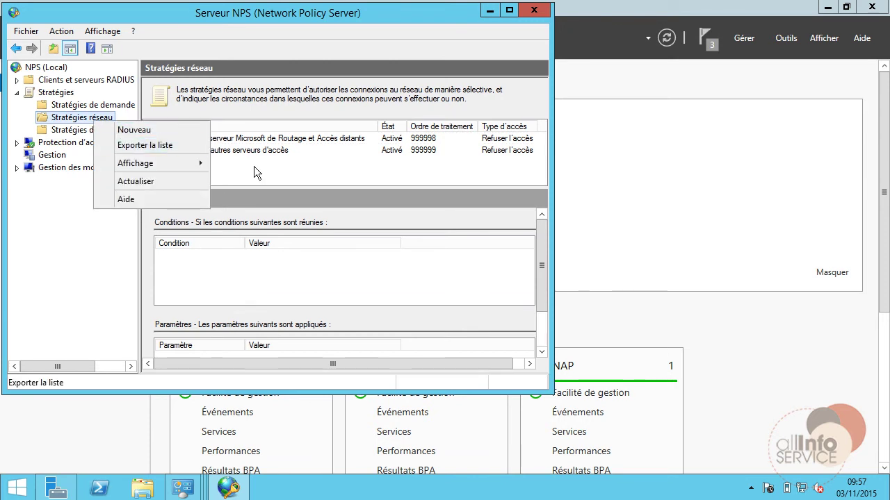
{"action": "left_click", "coordinate": [358, 186]}
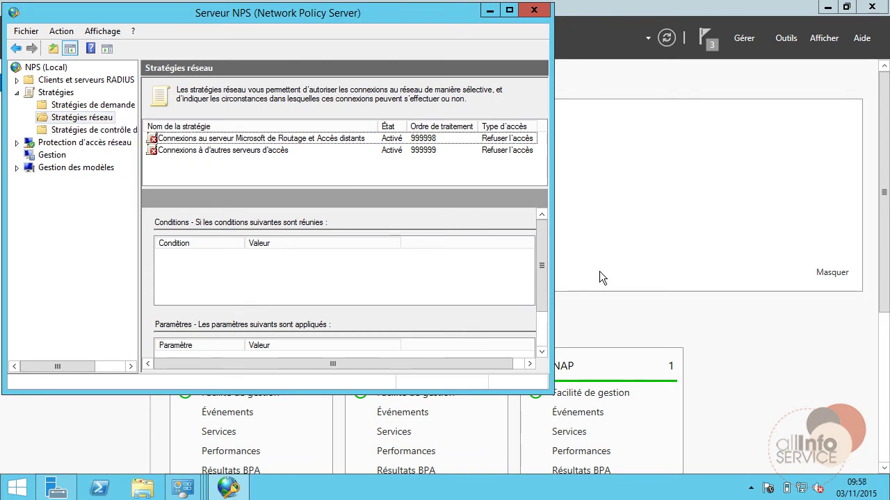
{"action": "left_click", "coordinate": [179, 154]}
{"action": "right_click", "coordinate": [177, 158]}
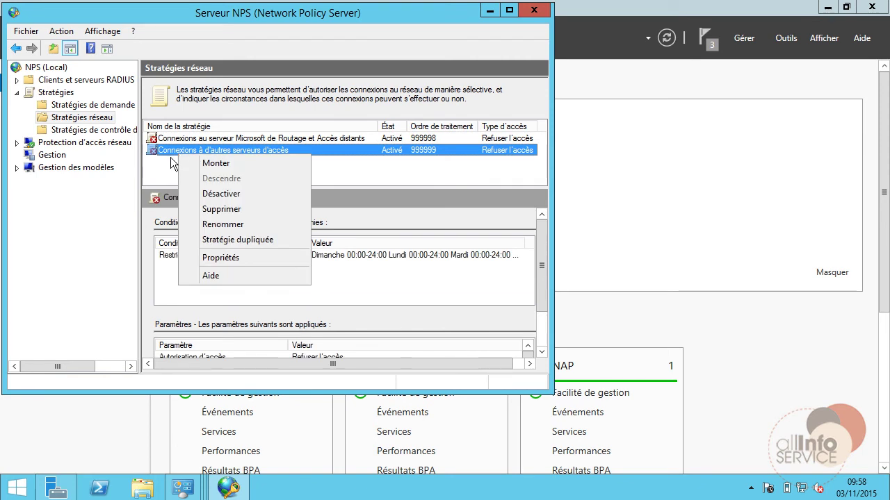
{"action": "key", "text": "Escape"}
Disable both default network policies, Connexions au serveur Microsoft de Routage et Accès distants and Connexions à d'autres serveurs d'accès
{"action": "left_click", "coordinate": [180, 140]}
{"action": "right_click", "coordinate": [182, 141]}
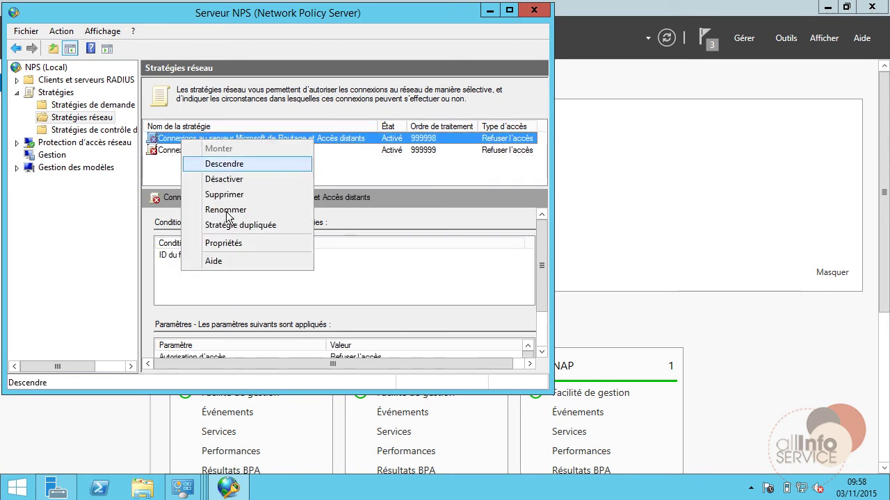
{"action": "left_click", "coordinate": [223, 179]}
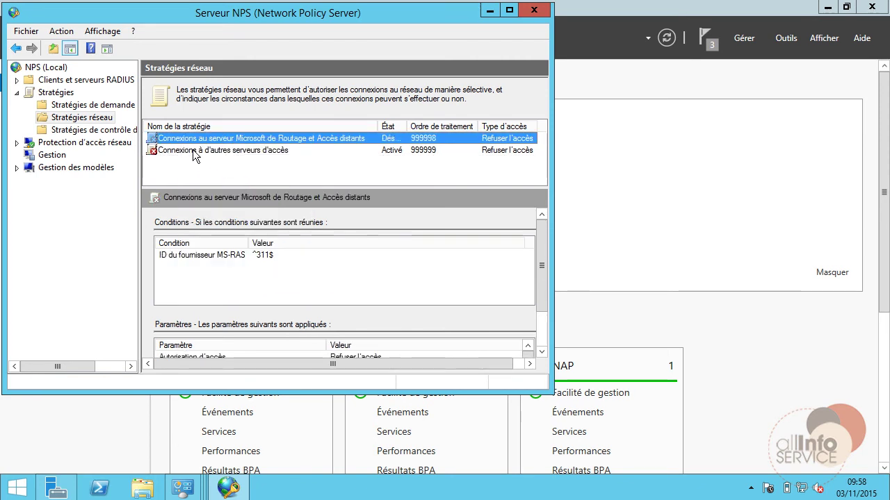
{"action": "right_click", "coordinate": [192, 156]}
{"action": "left_click", "coordinate": [208, 188]}
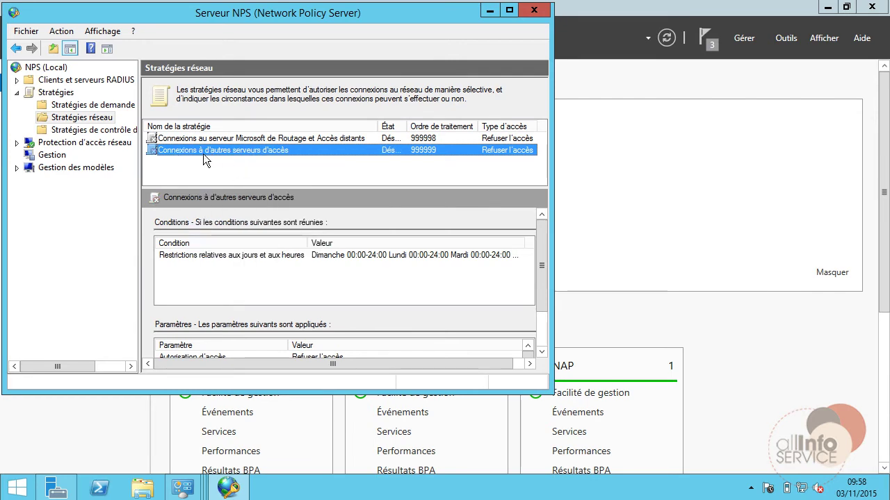
Create a network policy named Strategie VPN with server type Serveur d'accès à distance (VPN-Dial up), and continue to its conditions
{"action": "right_click", "coordinate": [83, 119]}
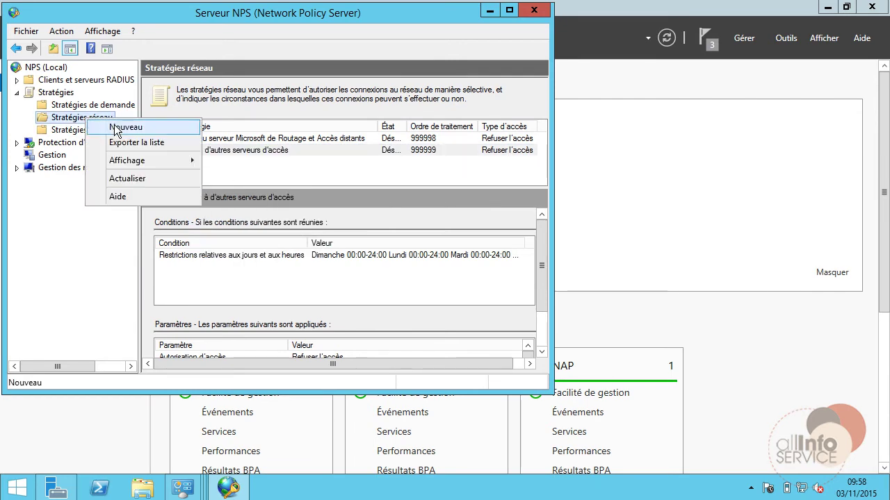
{"action": "left_click", "coordinate": [117, 127]}
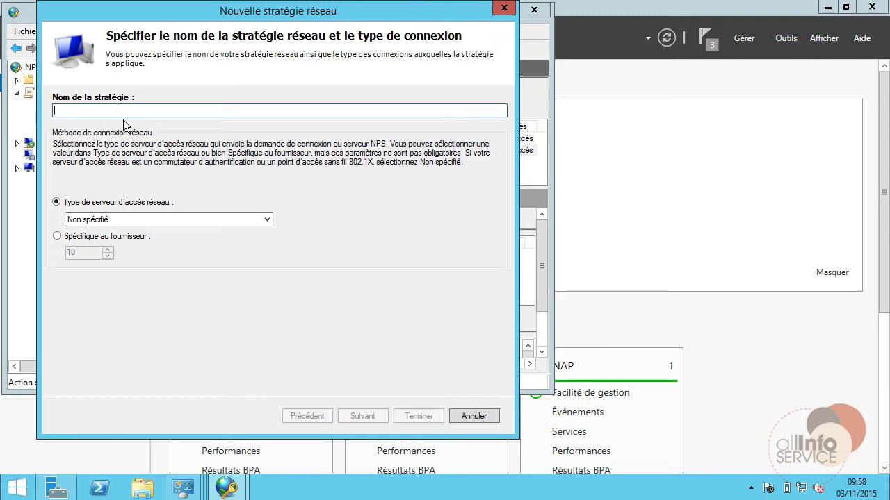
{"action": "type", "text": "Strategie VPN"}
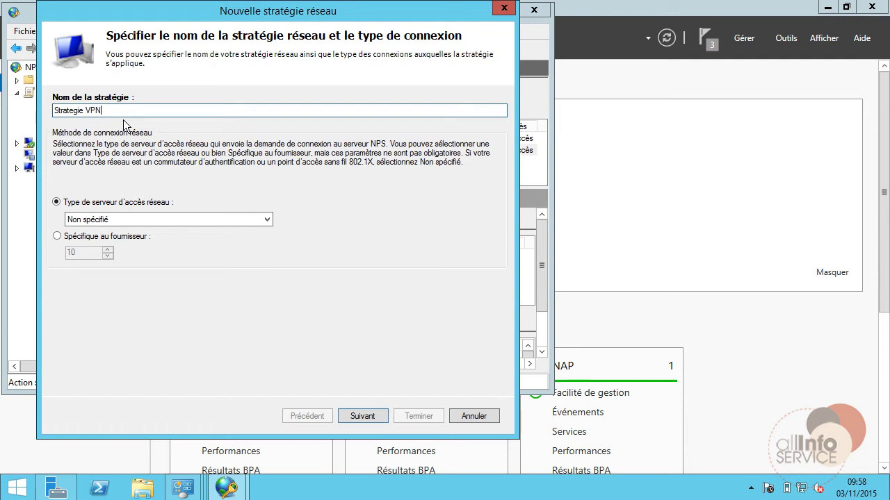
{"action": "left_click", "coordinate": [108, 220]}
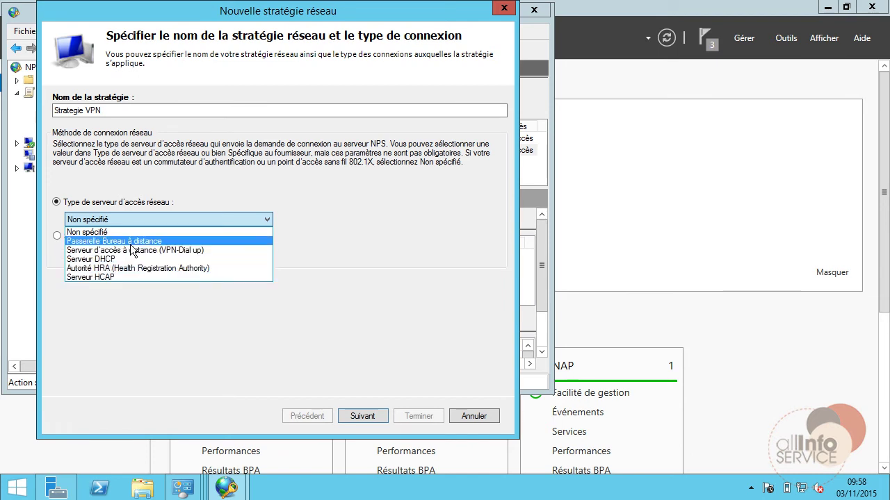
{"action": "left_click", "coordinate": [181, 250]}
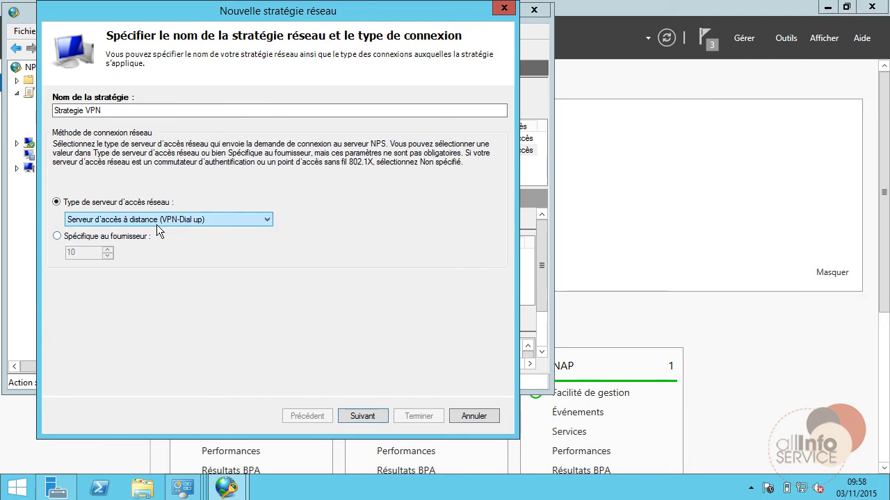
{"action": "left_click", "coordinate": [362, 415]}
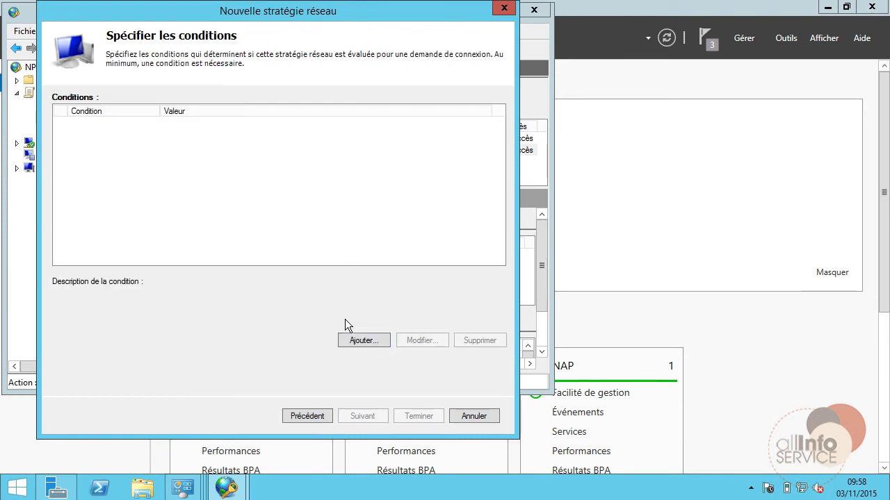
Add a Groupes Windows condition for the allinfoservice.fr group g_acces_vpn to the new policy, and continue to the access authorization
{"action": "left_click", "coordinate": [361, 340]}
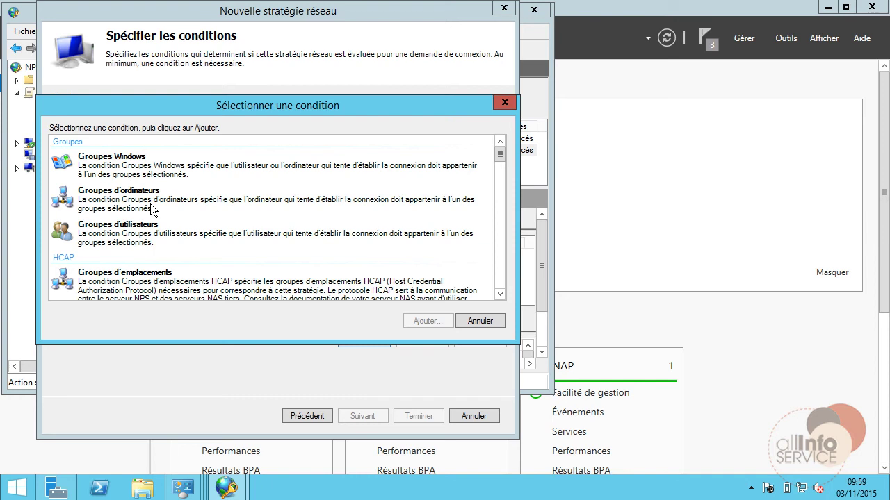
{"action": "left_click", "coordinate": [127, 174]}
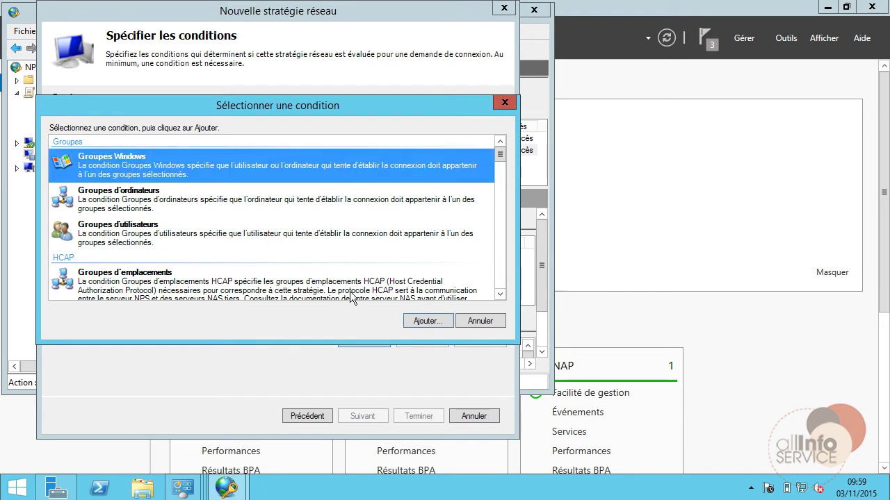
{"action": "left_click", "coordinate": [423, 320]}
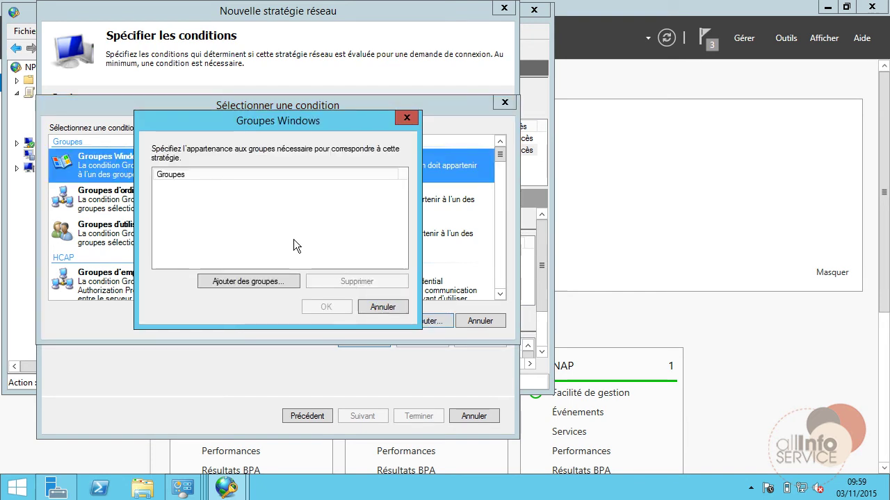
{"action": "left_click", "coordinate": [235, 282]}
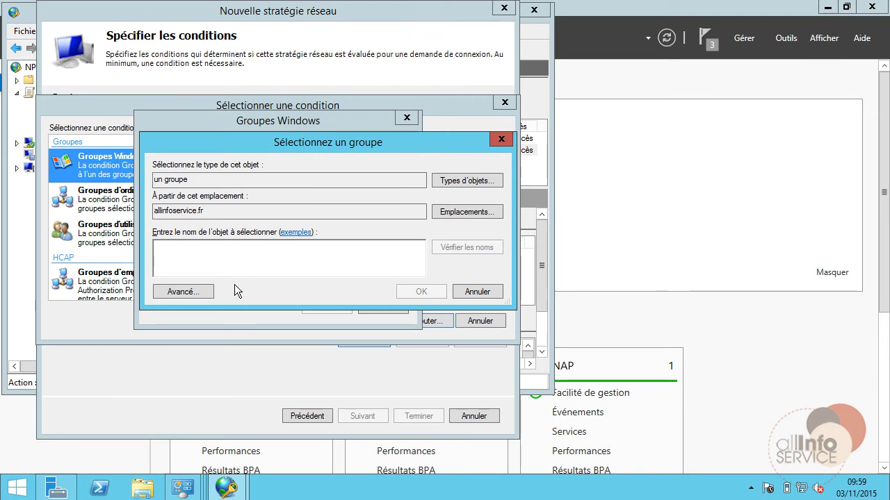
{"action": "type", "text": "g_"}
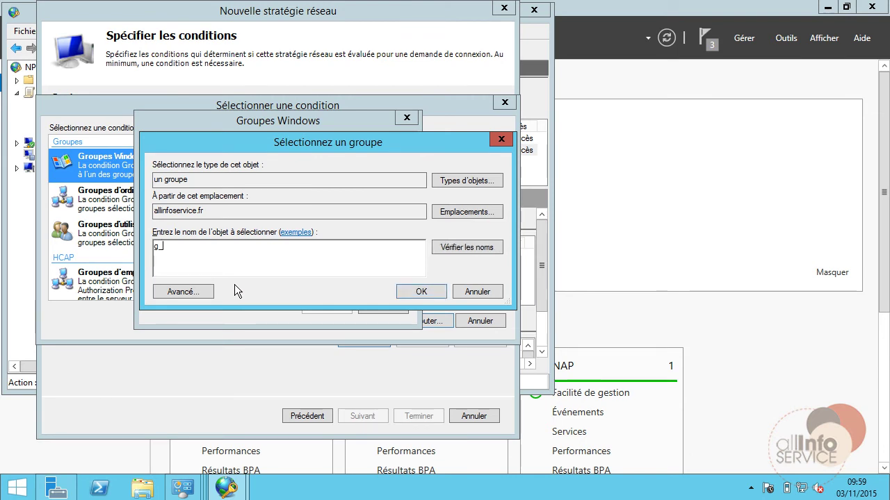
{"action": "type", "text": "acces"}
{"action": "left_click", "coordinate": [472, 247]}
{"action": "left_click", "coordinate": [419, 293]}
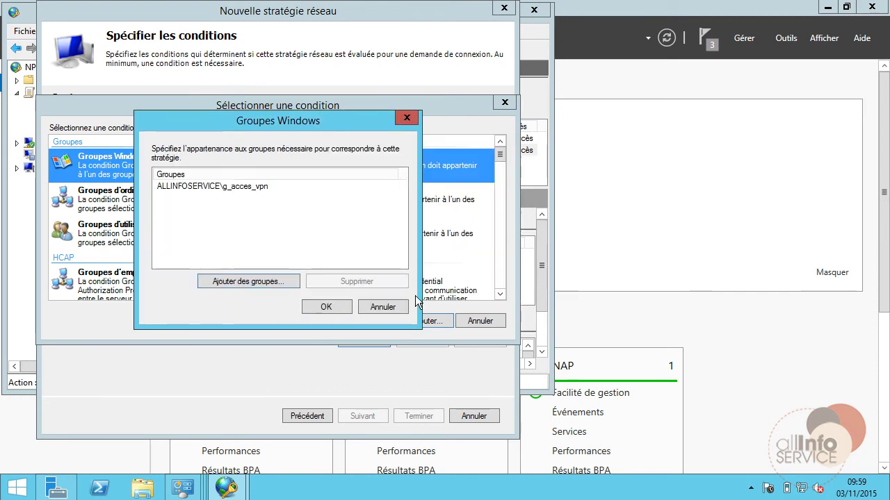
{"action": "left_click", "coordinate": [321, 305]}
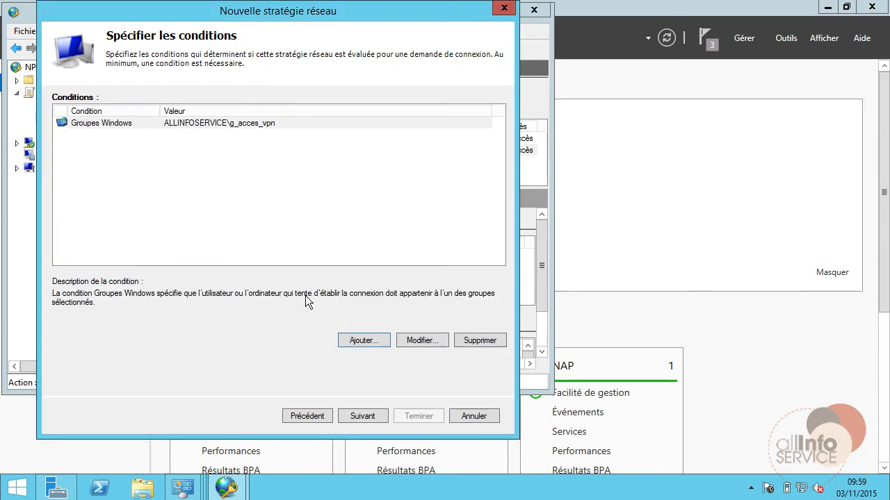
{"action": "left_click", "coordinate": [375, 416]}
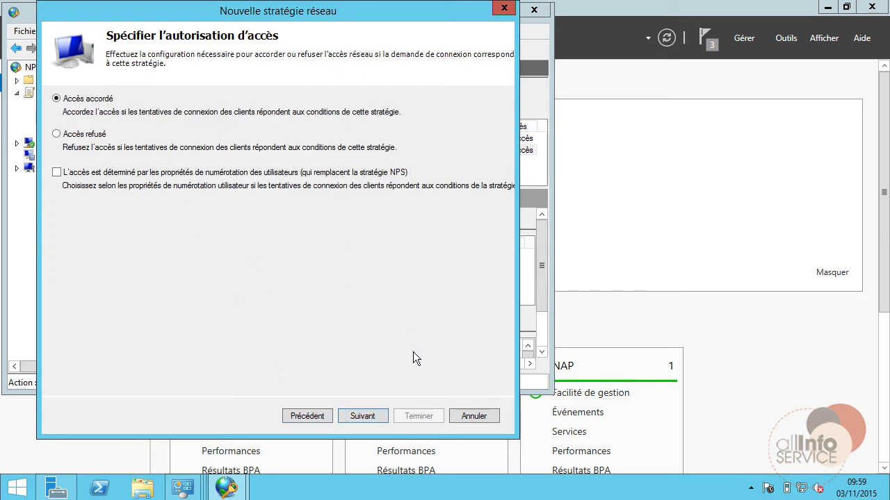
Keep Accès accordé, disable MS-CHAP authentication so only MS-CHAP v2 is allowed, and finish the policy with default constraints and settings
{"action": "left_click", "coordinate": [372, 416]}
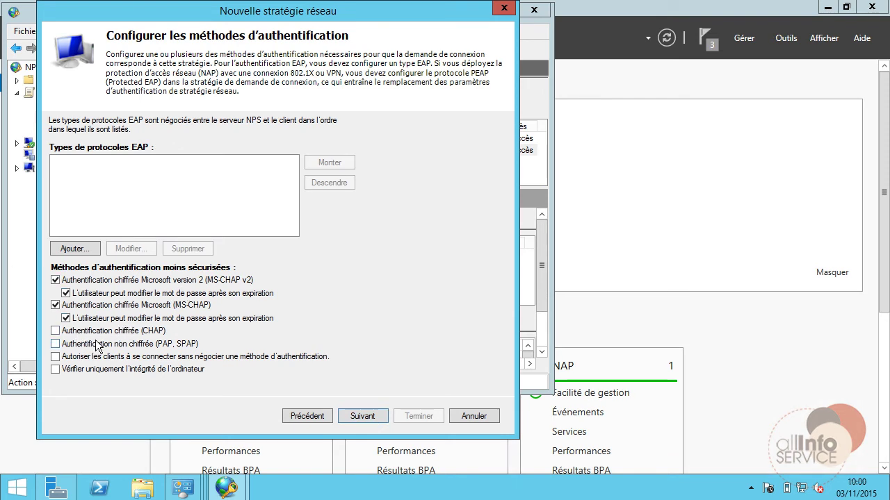
{"action": "left_click", "coordinate": [55, 305]}
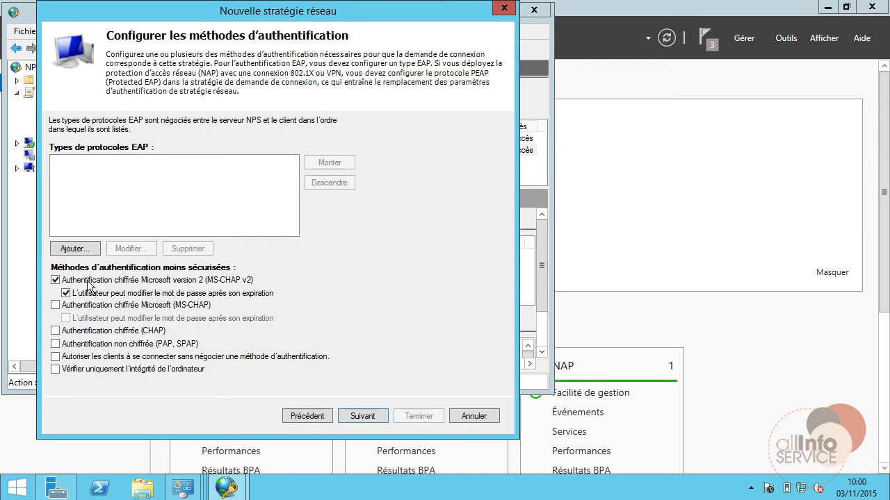
{"action": "left_click", "coordinate": [356, 414]}
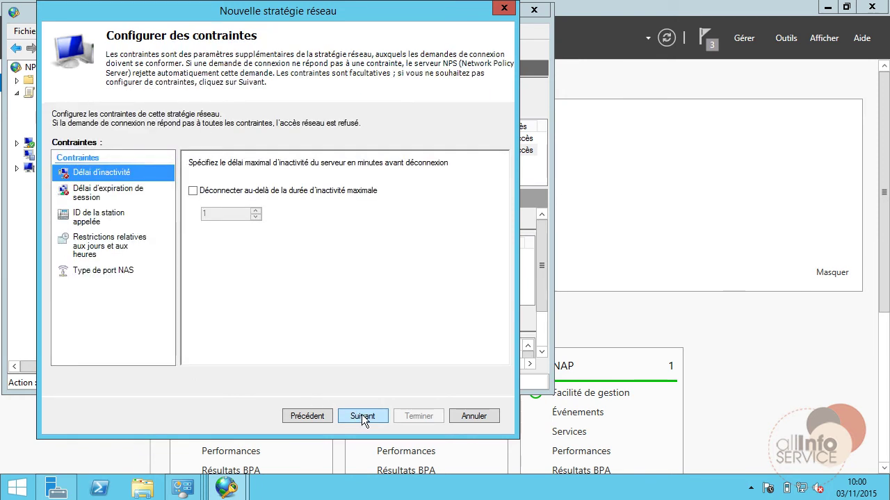
{"action": "left_click", "coordinate": [362, 414]}
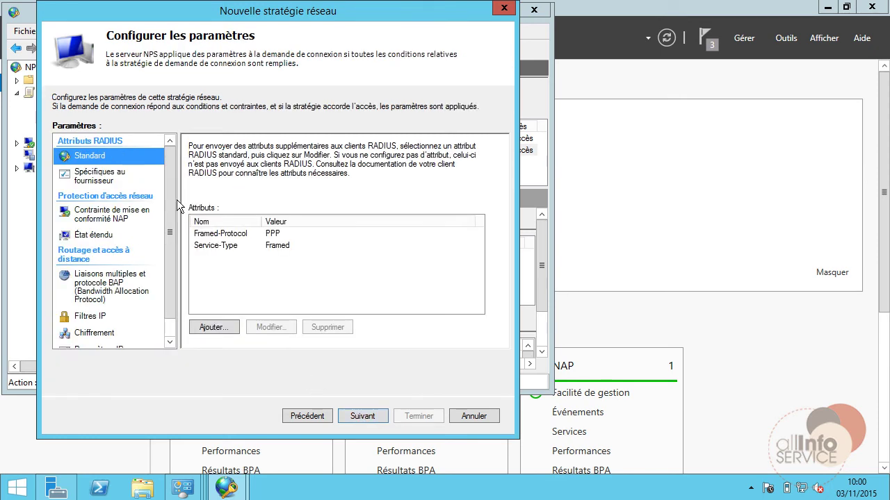
{"action": "left_click", "coordinate": [373, 420]}
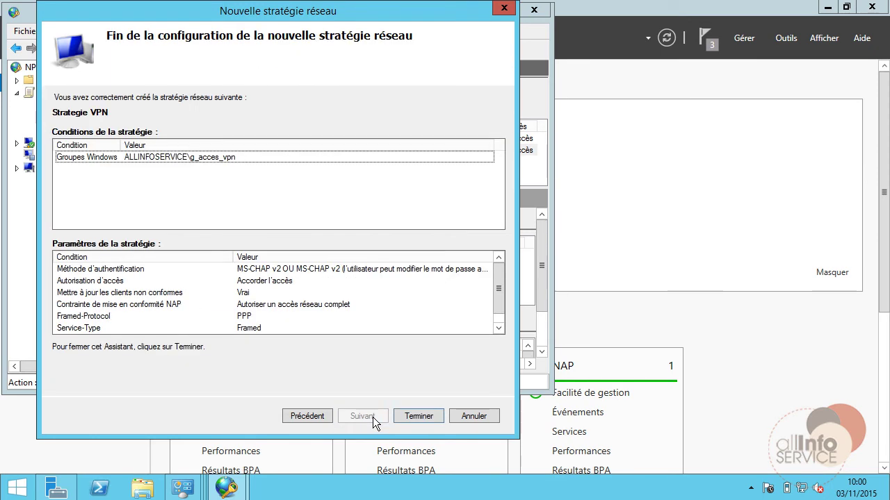
{"action": "left_click", "coordinate": [412, 417]}
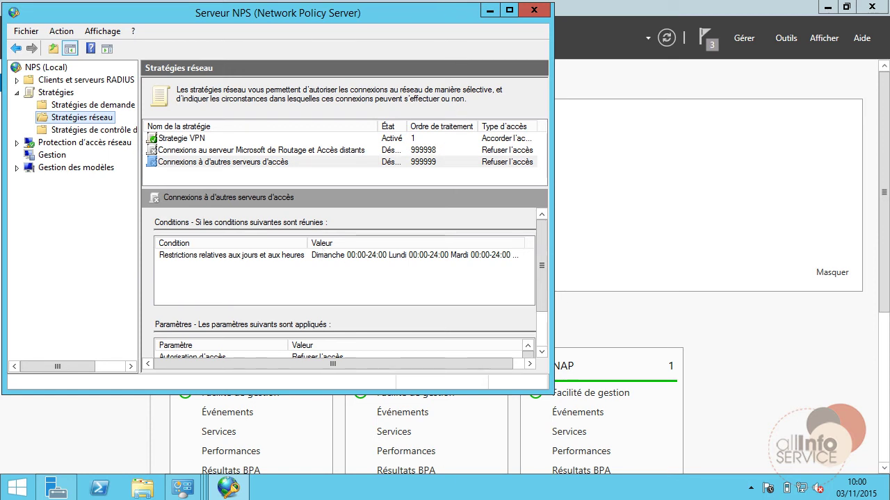
Switch to the CL01 Windows 7 client, close its certificates console, and display the computer's system information
{"action": "key", "text": "alt+Tab"}
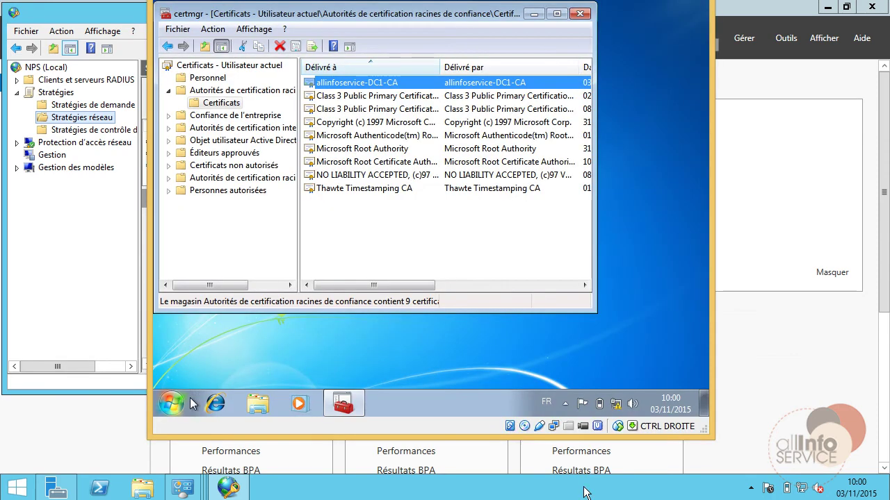
{"action": "left_click", "coordinate": [580, 14]}
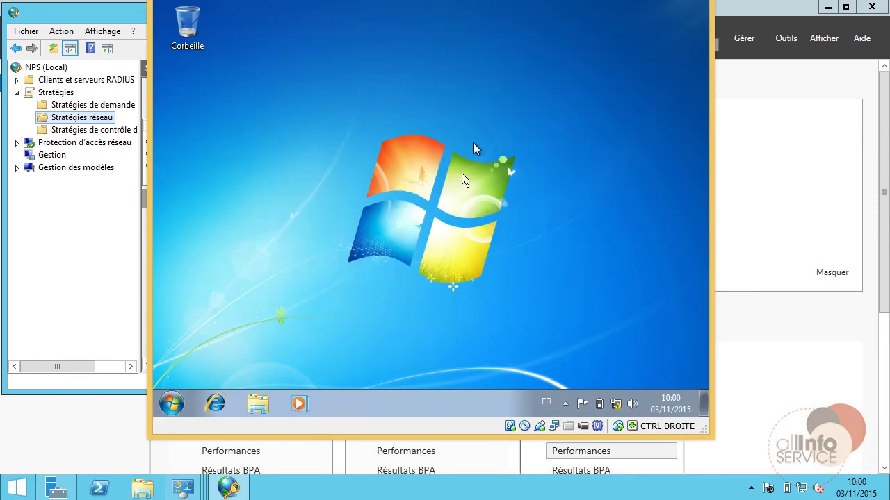
{"action": "left_click", "coordinate": [170, 405]}
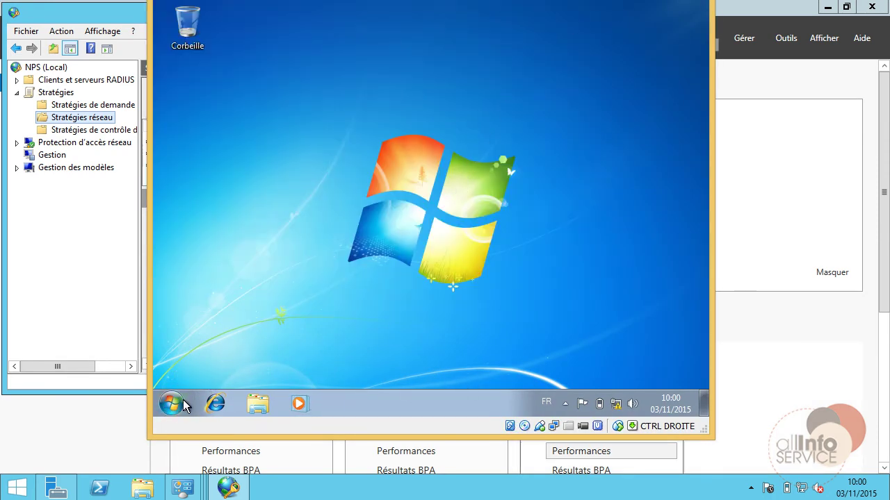
{"action": "right_click", "coordinate": [402, 226]}
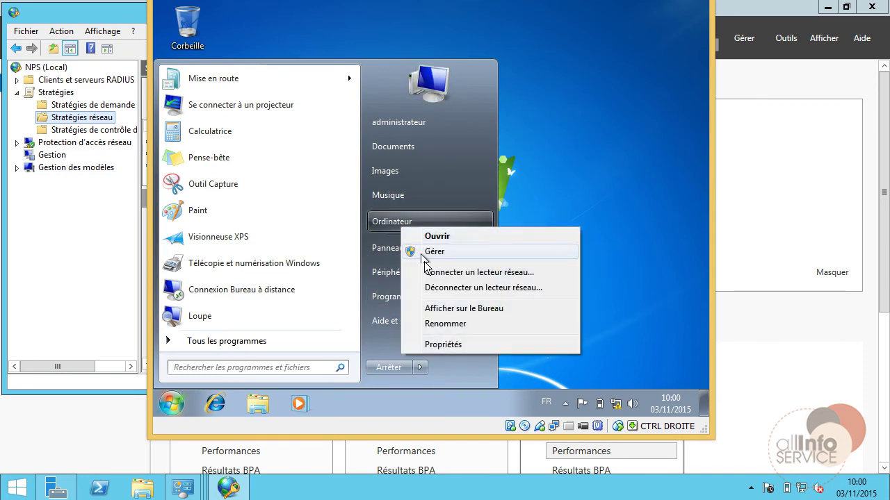
{"action": "key", "text": "super+Pause"}
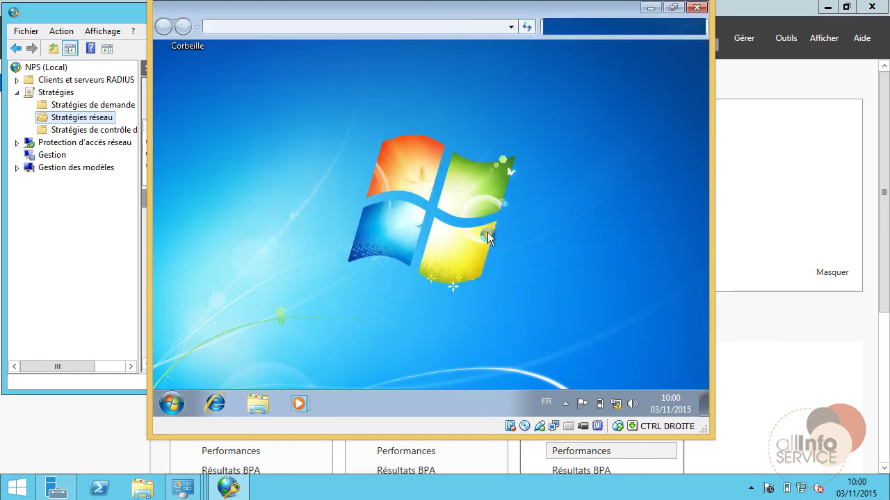
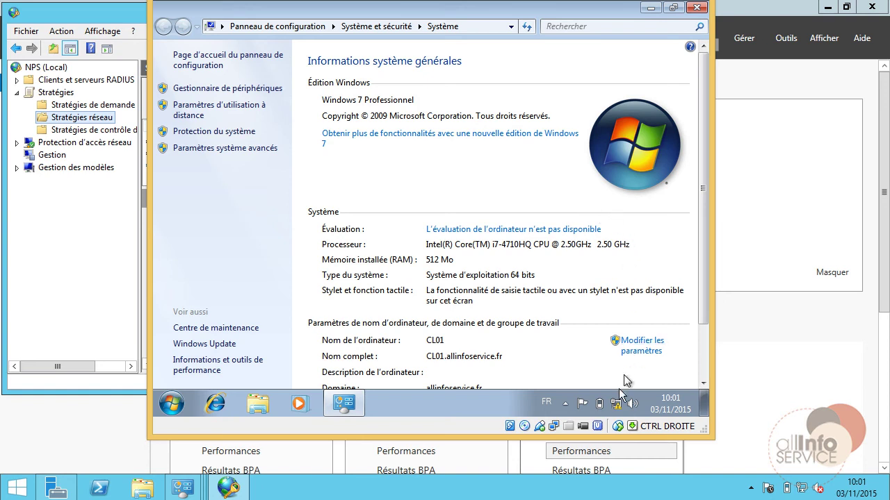
Display CL01's network adapters in Connexions réseau, going through the Centre Réseau et partage
{"action": "mouse_move", "coordinate": [615, 409]}
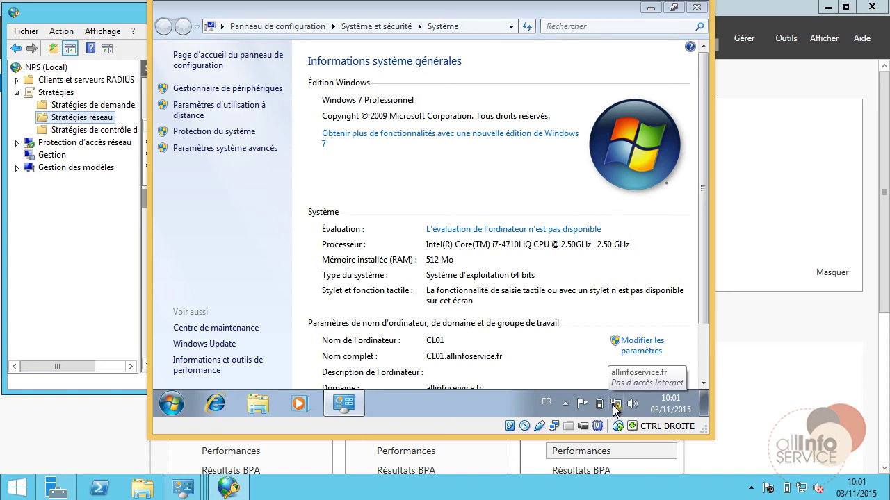
{"action": "right_click", "coordinate": [615, 409]}
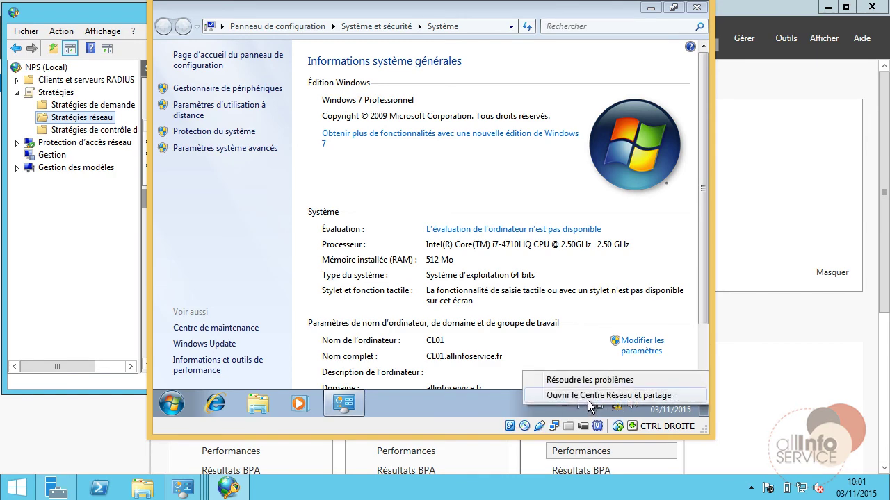
{"action": "left_click", "coordinate": [588, 400]}
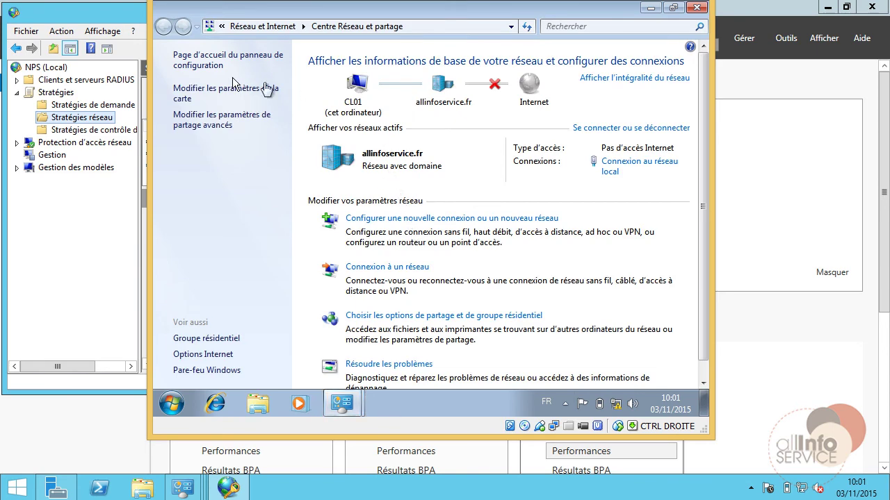
{"action": "left_click", "coordinate": [183, 90]}
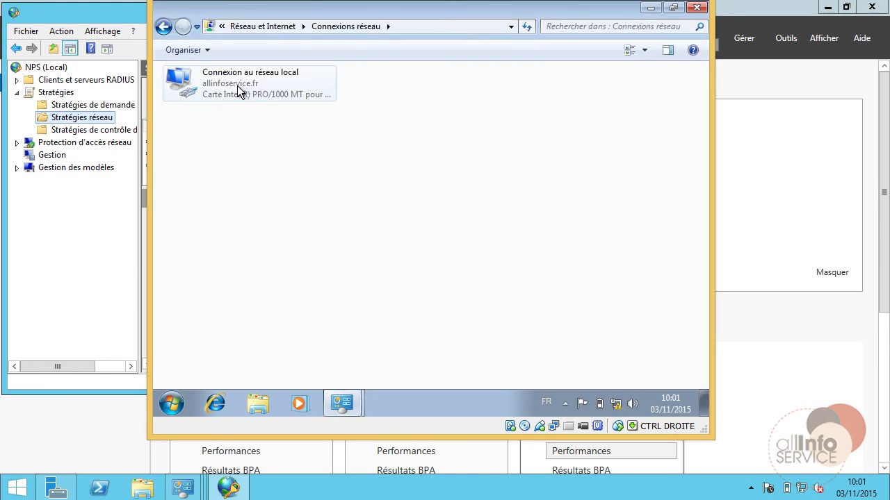
{"action": "right_click", "coordinate": [239, 87]}
{"action": "left_click", "coordinate": [288, 219]}
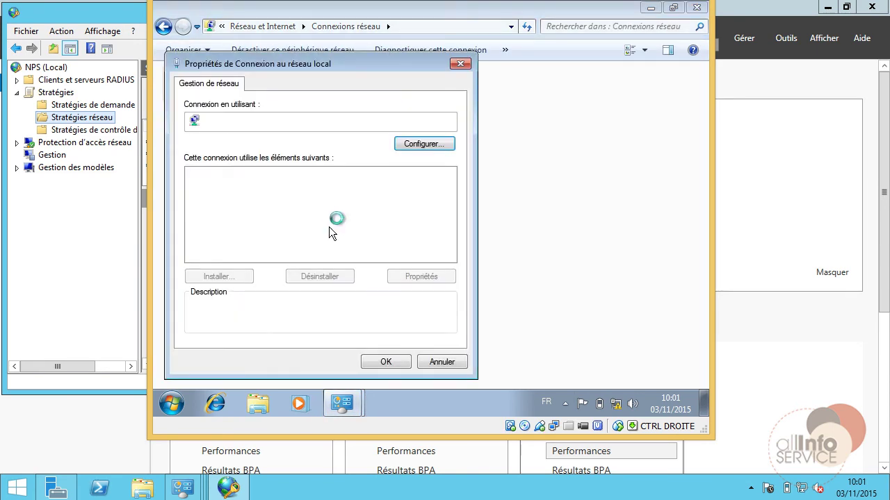
{"action": "left_click", "coordinate": [460, 63]}
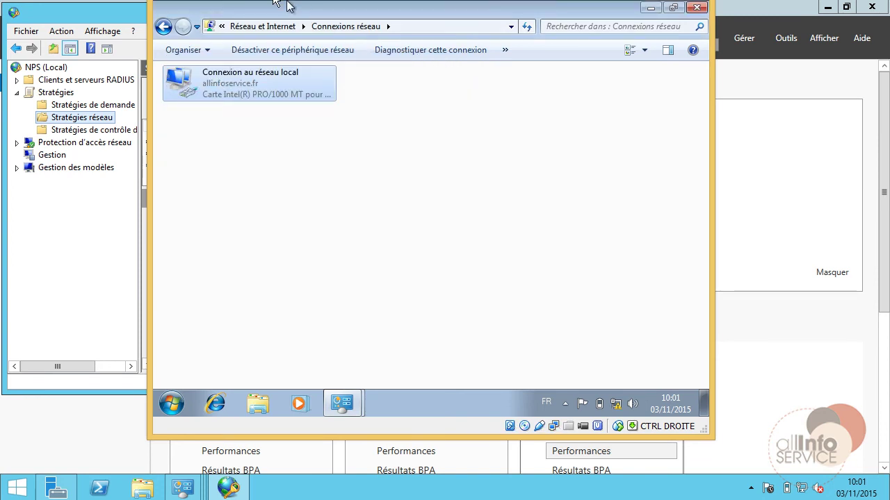
In the CL01 virtual machine's network settings, attach Carte 1 to the NAT network NatNetwork1 and apply the change
{"action": "left_click", "coordinate": [295, 9]}
{"action": "left_click", "coordinate": [546, 87]}
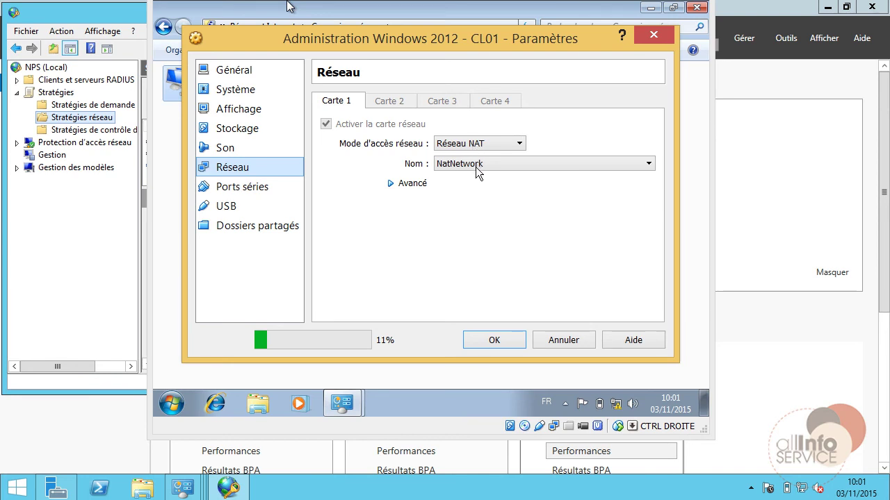
{"action": "left_click", "coordinate": [475, 167]}
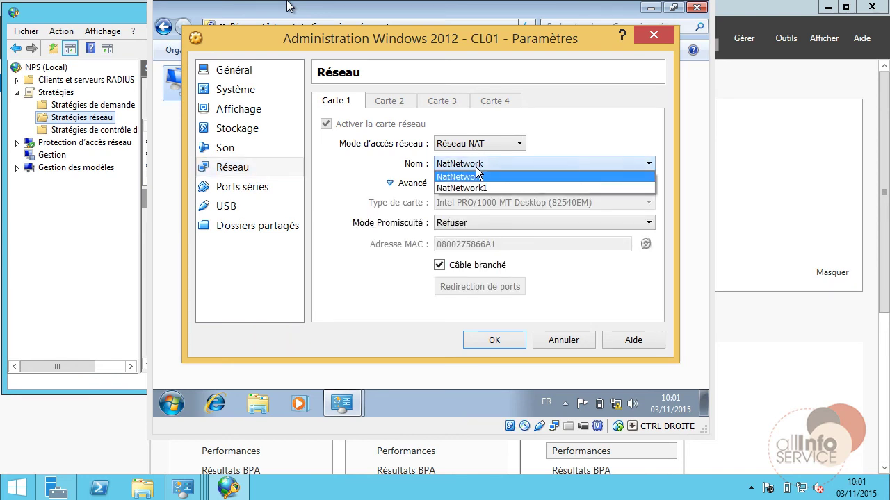
{"action": "left_click", "coordinate": [481, 189]}
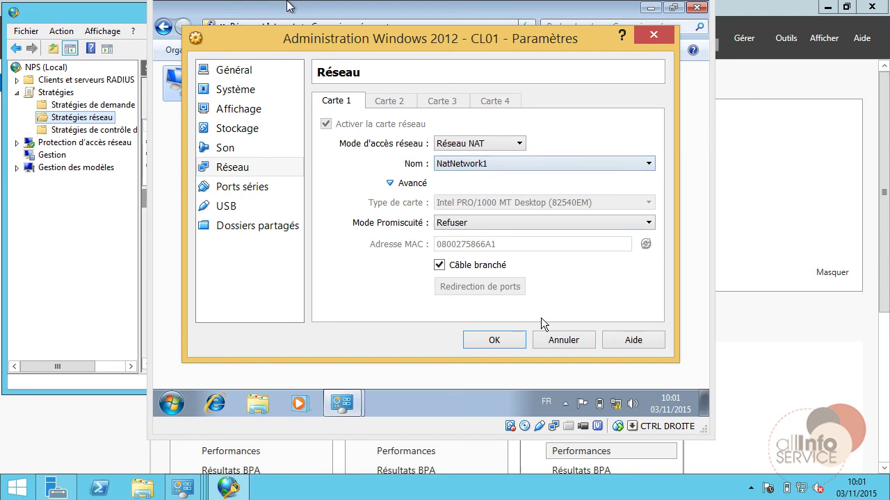
{"action": "left_click", "coordinate": [502, 340]}
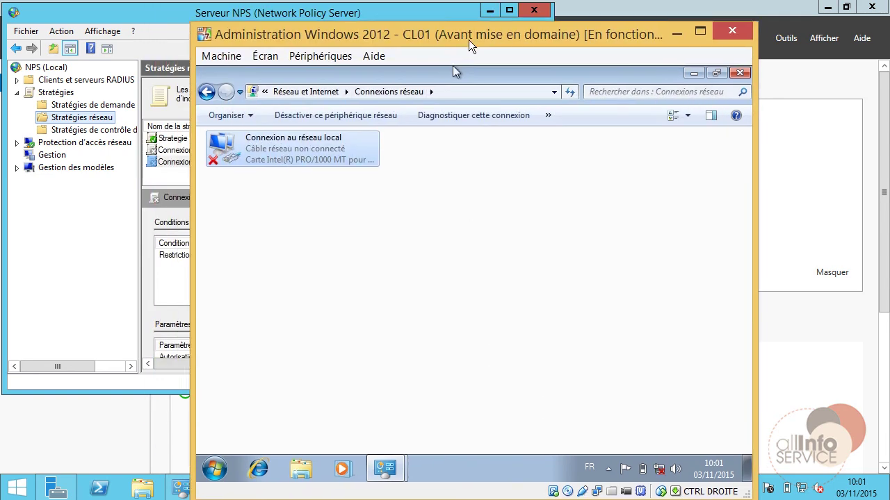
Set the Connexion au réseau local IPv4 address to 192.168.1.200, mask to 255.255.255.0 and gateway to 192.168.1.254, and apply them
{"action": "right_click", "coordinate": [330, 154]}
{"action": "left_click", "coordinate": [364, 282]}
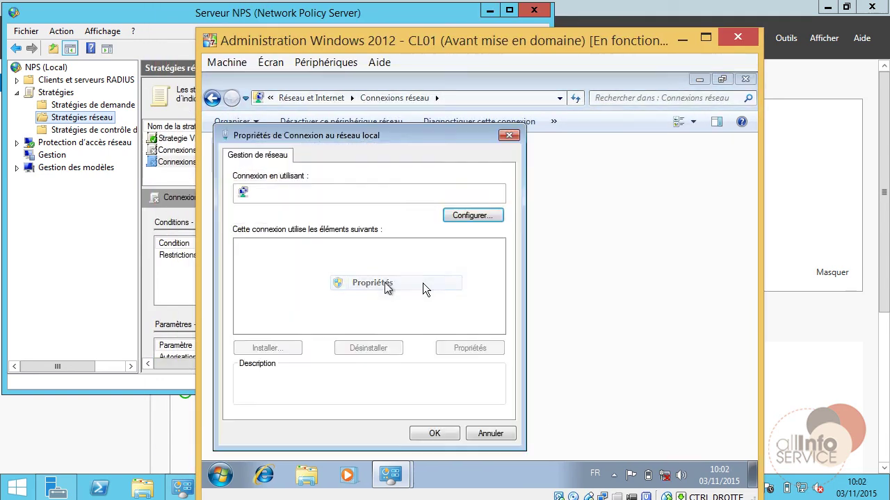
{"action": "double_click", "coordinate": [369, 292]}
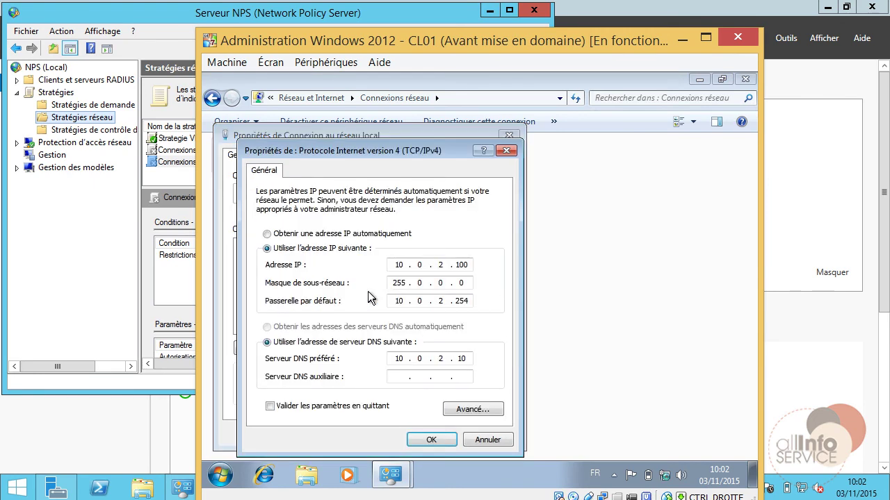
{"action": "type", "text": "1921681"}
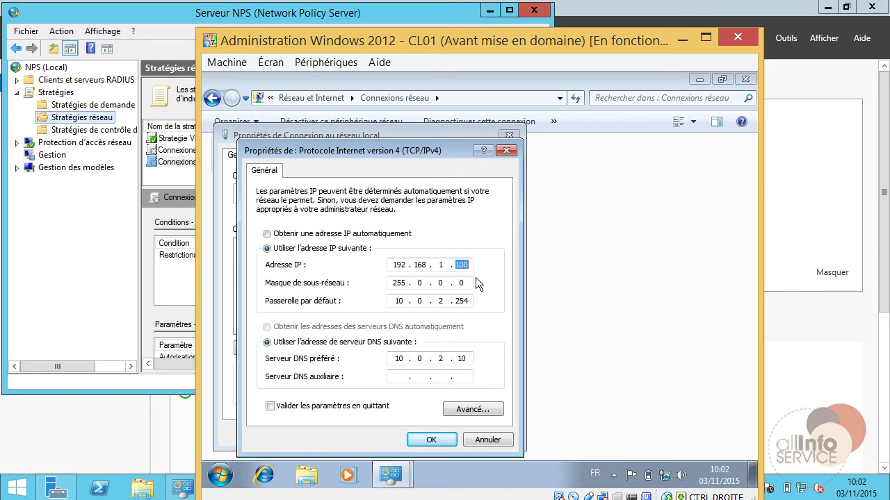
{"action": "key", "text": "Tab"}
{"action": "key", "text": "Tab"}
{"action": "key", "text": "shift+Tab"}
{"action": "type", "text": "255 . 255 . 255"}
{"action": "key", "text": "Tab"}
{"action": "type", "text": "1921681"}
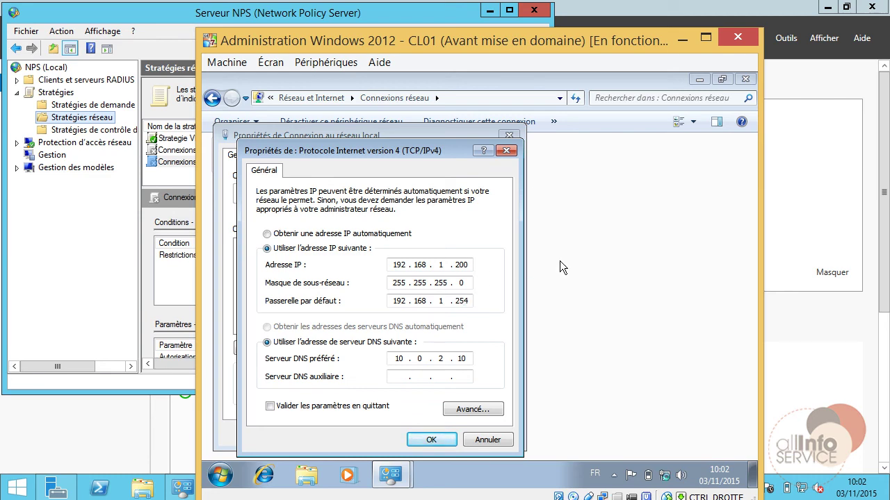
{"action": "left_click", "coordinate": [449, 439]}
{"action": "left_click", "coordinate": [453, 432]}
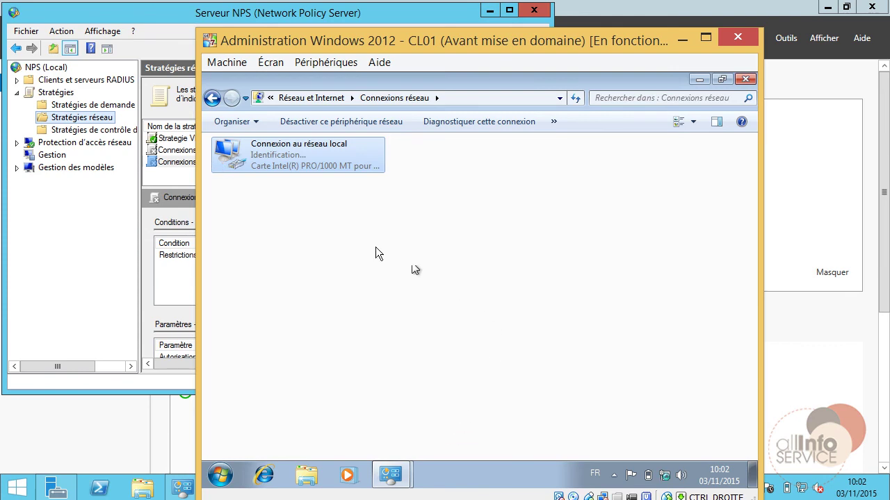
Switch back to the NPS server and open the properties of its Ethernet 2 adapter, going through the Centre Réseau et partage
{"action": "mouse_move", "coordinate": [411, 484]}
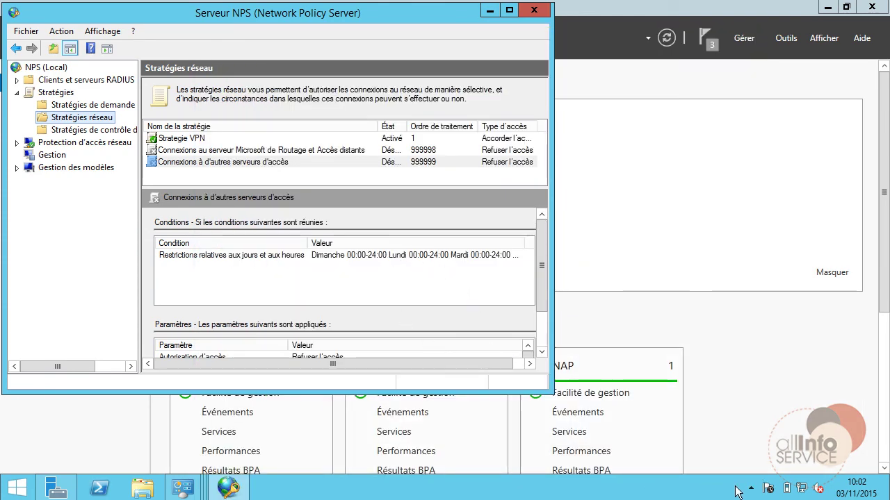
{"action": "right_click", "coordinate": [801, 487]}
{"action": "left_click", "coordinate": [747, 475]}
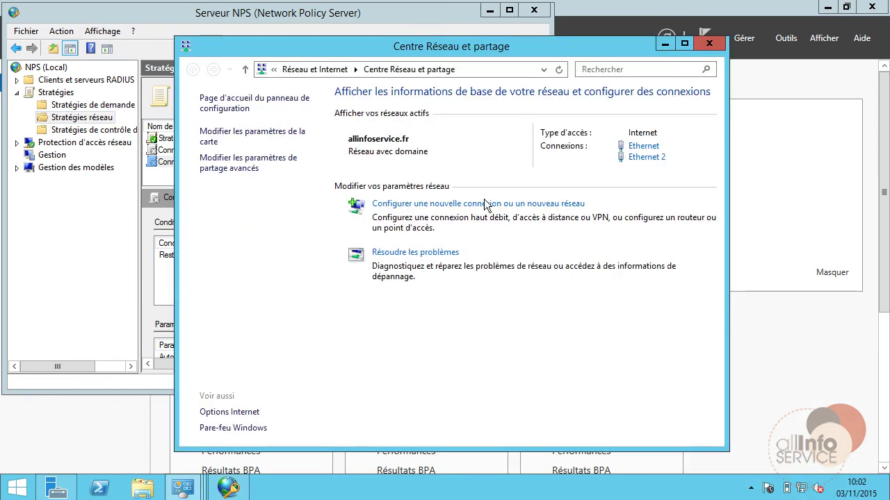
{"action": "left_click", "coordinate": [267, 143]}
{"action": "right_click", "coordinate": [430, 147]}
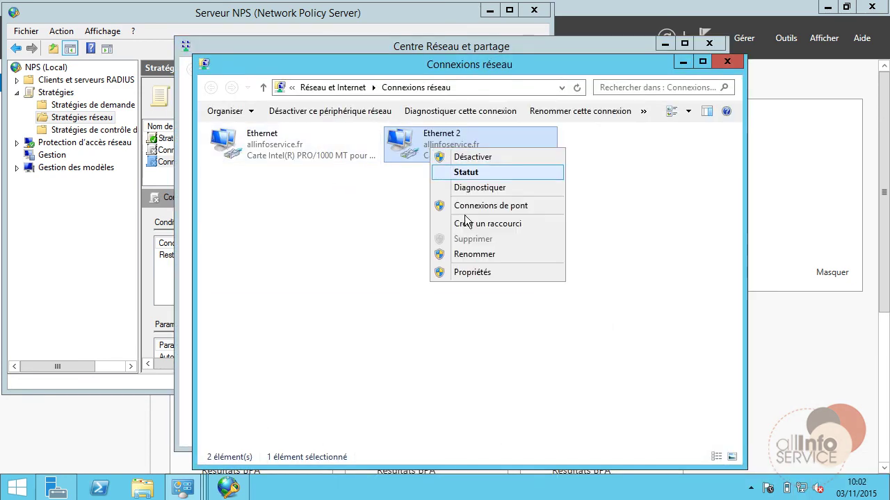
{"action": "left_click", "coordinate": [452, 272]}
Give Ethernet 2 the static IPv4 address 192.168.1.254 with mask 255.255.255.0, leaving gateway and DNS blank, and apply it
{"action": "left_click", "coordinate": [352, 317]}
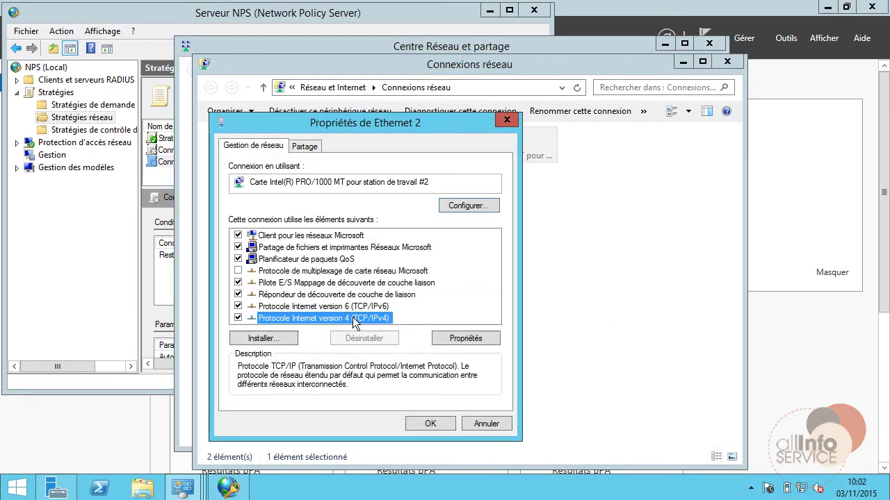
{"action": "double_click", "coordinate": [352, 318]}
{"action": "left_click", "coordinate": [332, 262]}
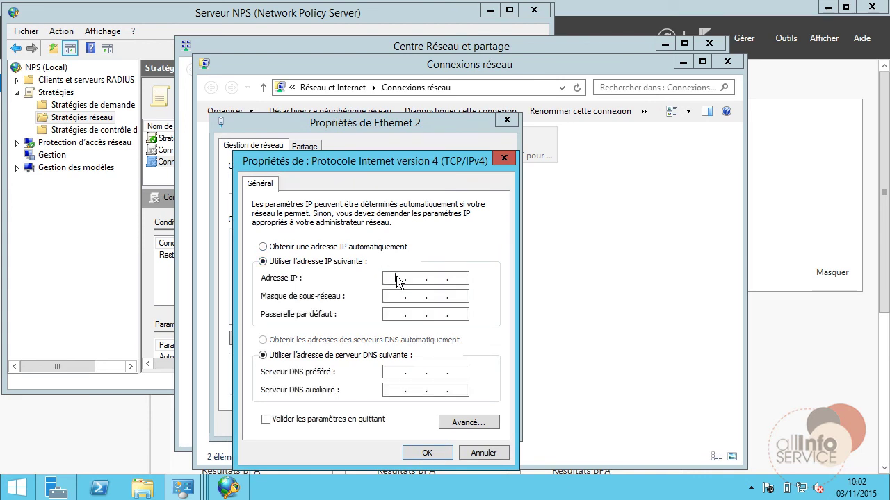
{"action": "left_click", "coordinate": [398, 278]}
{"action": "type", "text": "192.168.1."}
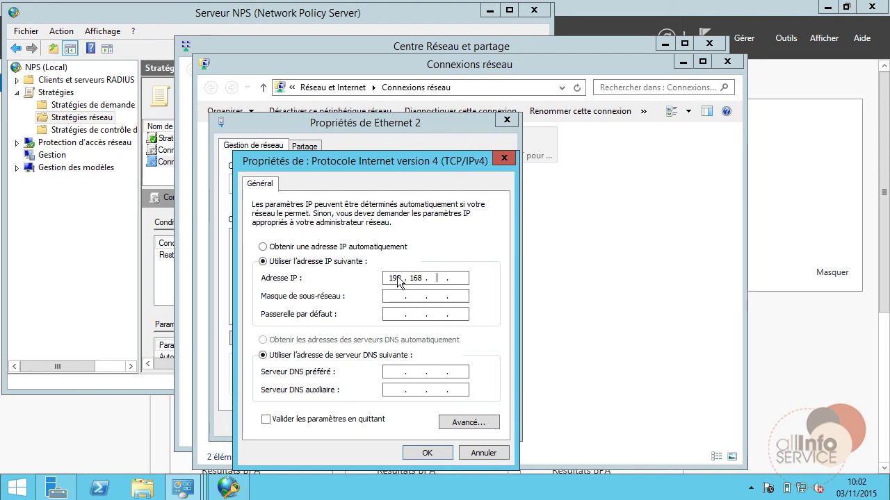
{"action": "type", "text": "254"}
{"action": "key", "text": "Tab"}
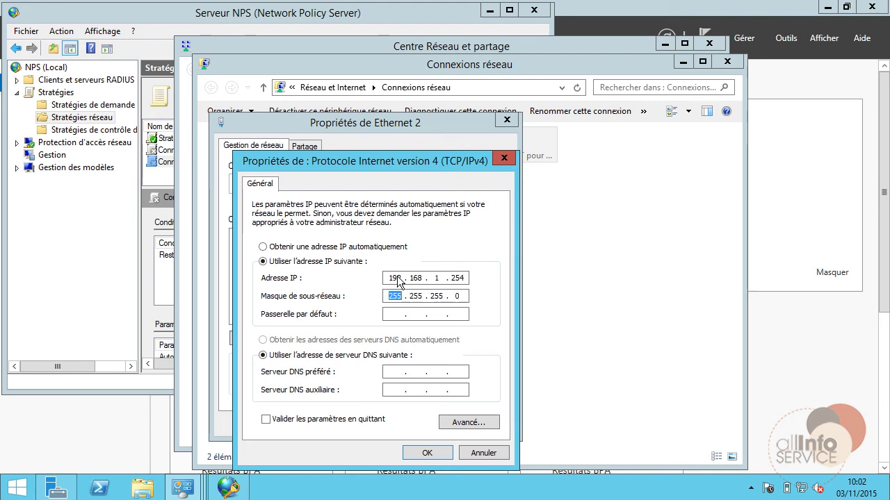
{"action": "key", "text": "Tab"}
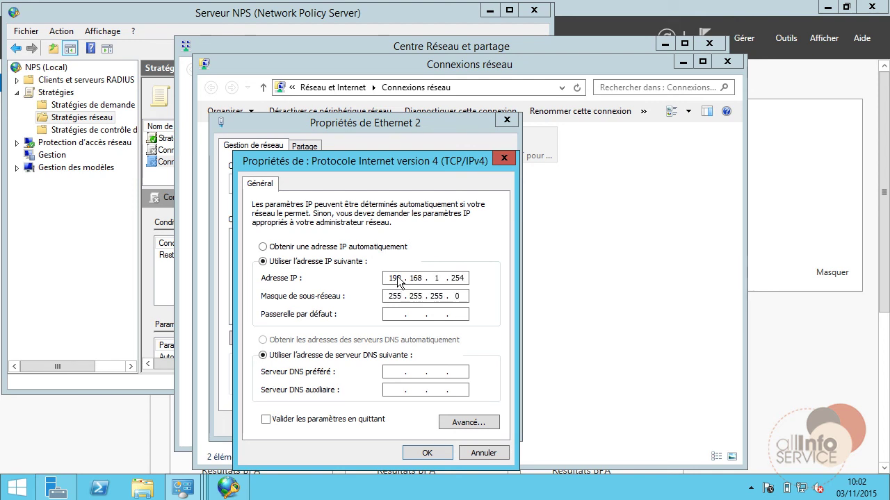
{"action": "key", "text": "Tab"}
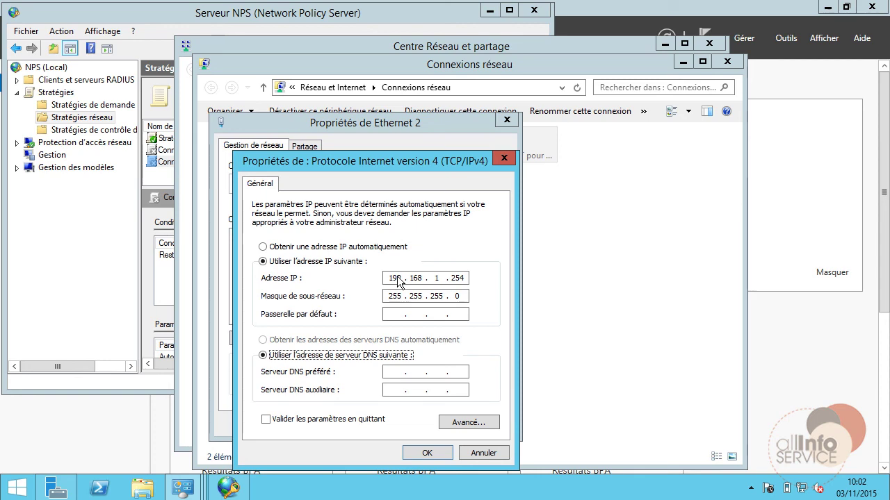
{"action": "left_click", "coordinate": [439, 453]}
{"action": "left_click", "coordinate": [446, 427]}
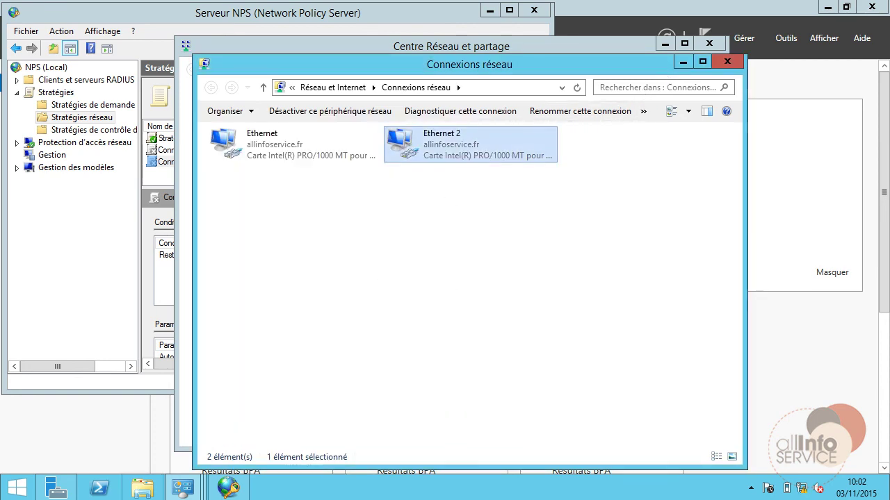
Return to the CL01 client, set the location of Réseau 3 to Bureau, and close the confirmation
{"action": "left_click", "coordinate": [182, 487]}
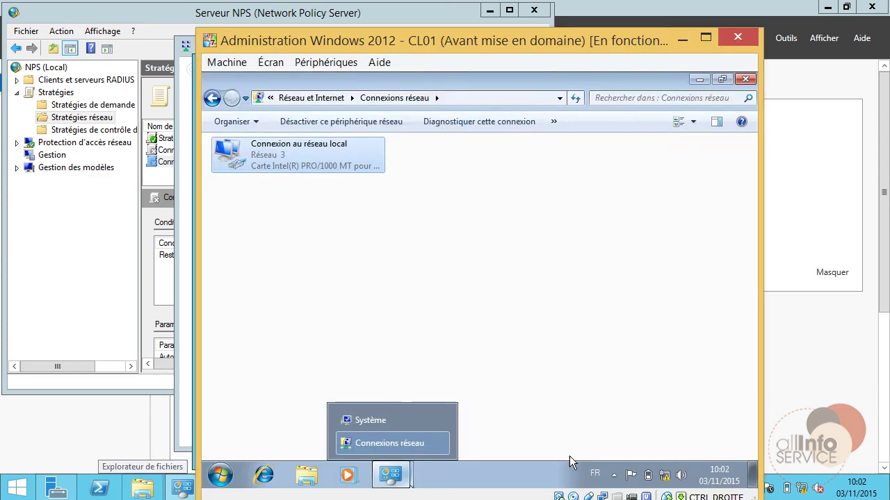
{"action": "left_click", "coordinate": [405, 278]}
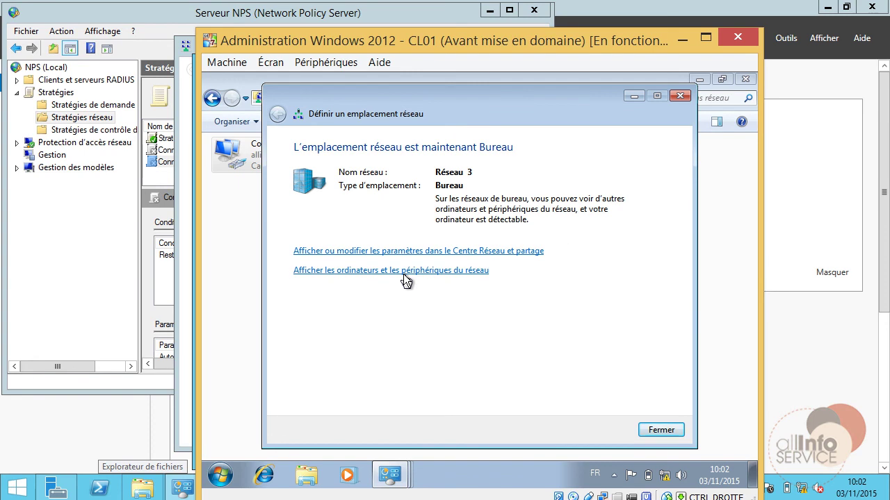
{"action": "right_click", "coordinate": [665, 479]}
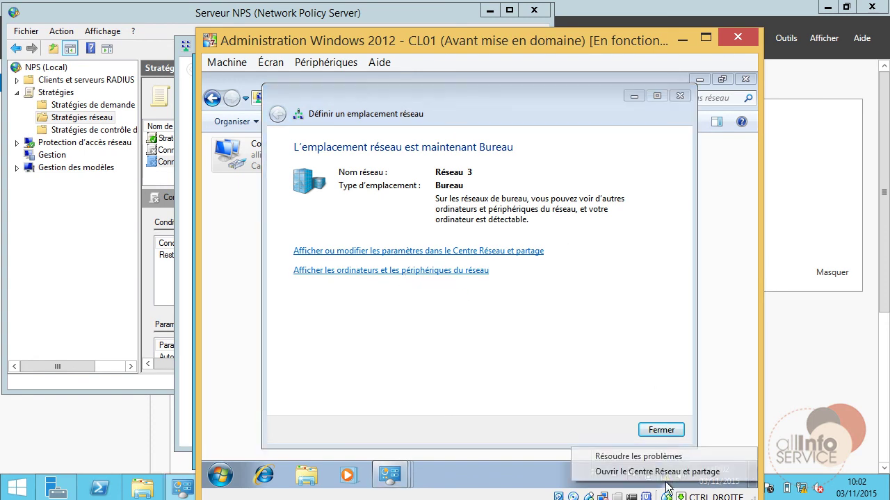
{"action": "left_click", "coordinate": [650, 431]}
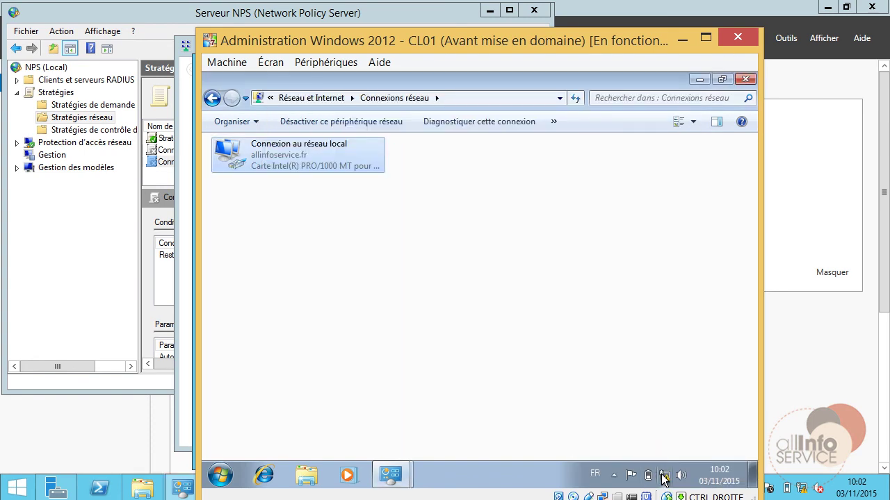
From CL01's Centre Réseau et partage, start configuring a new connection of the type Connexion à votre espace de travail
{"action": "right_click", "coordinate": [663, 479]}
{"action": "left_click", "coordinate": [657, 464]}
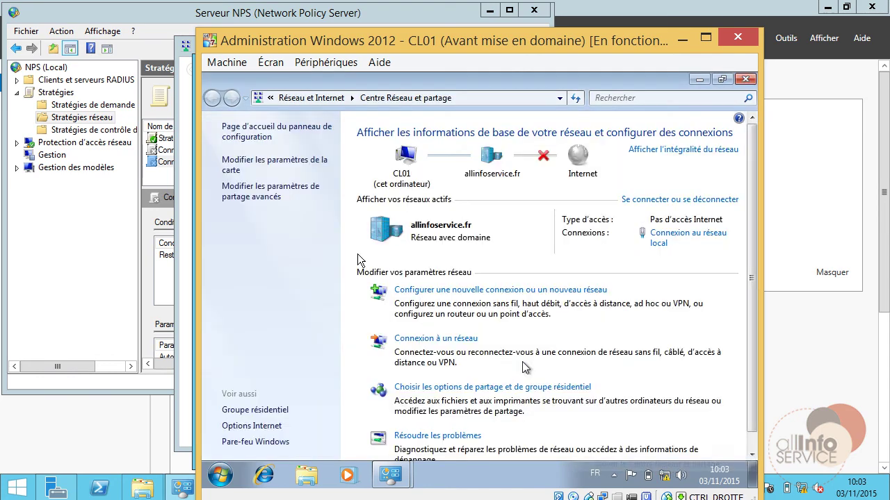
{"action": "left_click", "coordinate": [453, 290]}
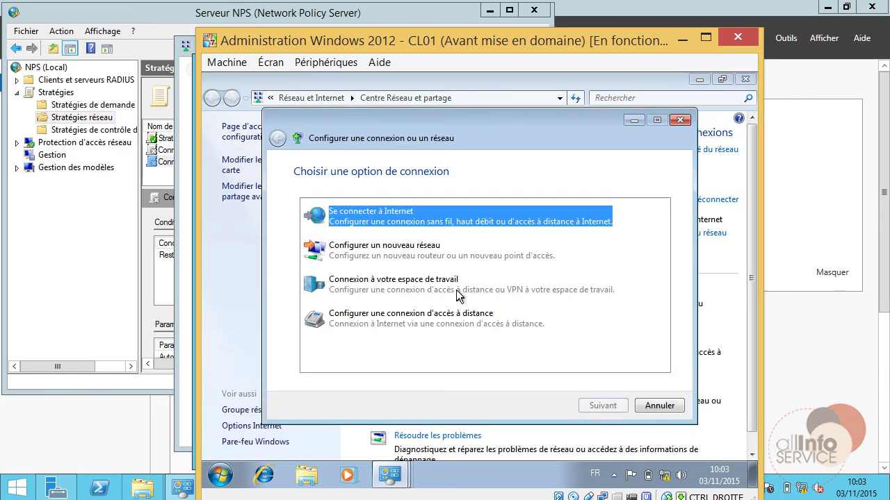
{"action": "left_click", "coordinate": [378, 257]}
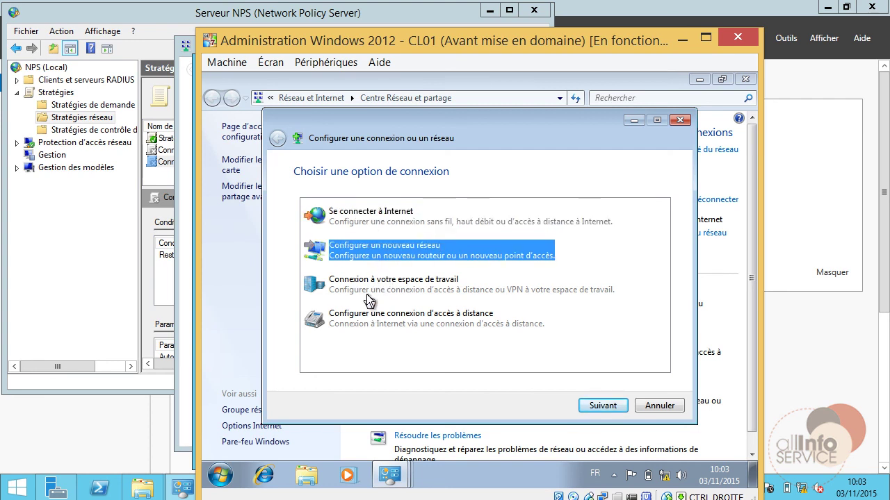
{"action": "left_click", "coordinate": [367, 294]}
{"action": "left_click", "coordinate": [596, 406]}
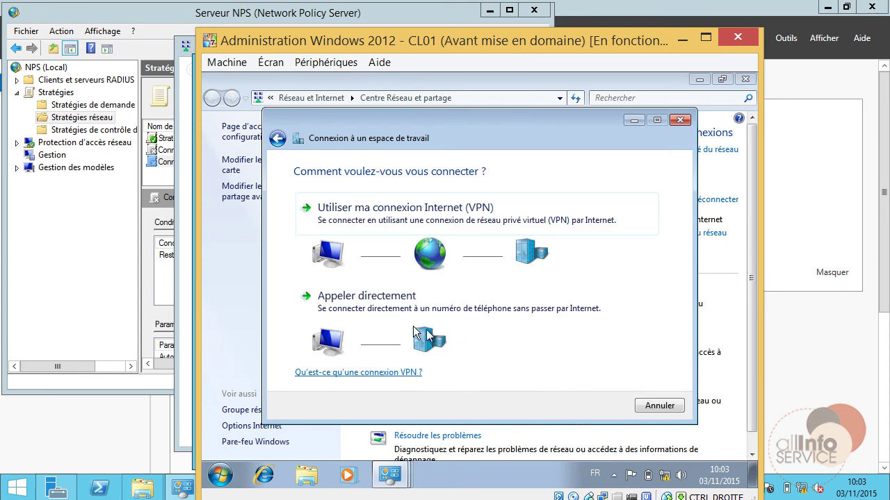
Choose a VPN over the Internet connection, postpone the Internet setup, and set the VPN server address to 192.168.1.254
{"action": "left_click", "coordinate": [385, 229]}
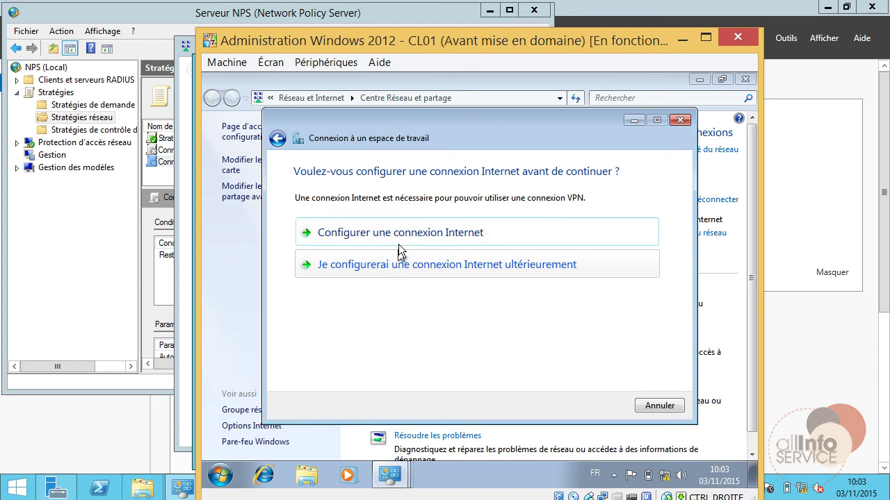
{"action": "left_click", "coordinate": [401, 266]}
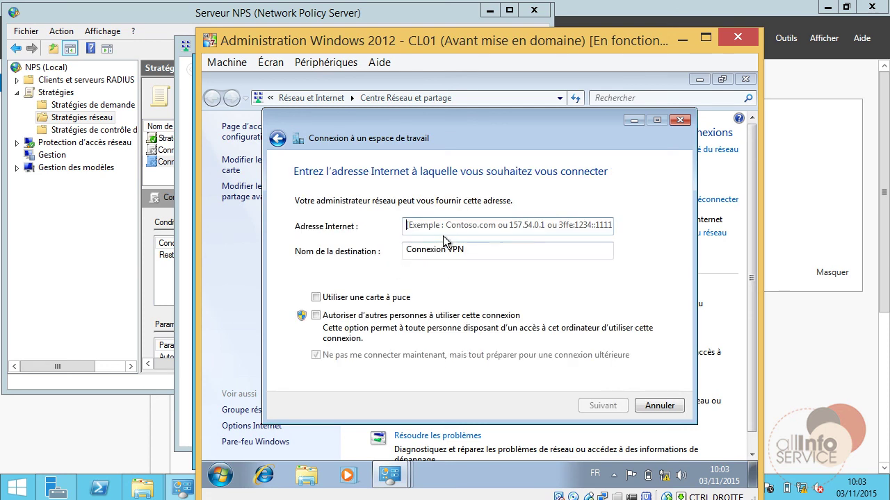
{"action": "type", "text": "192.168.1.254"}
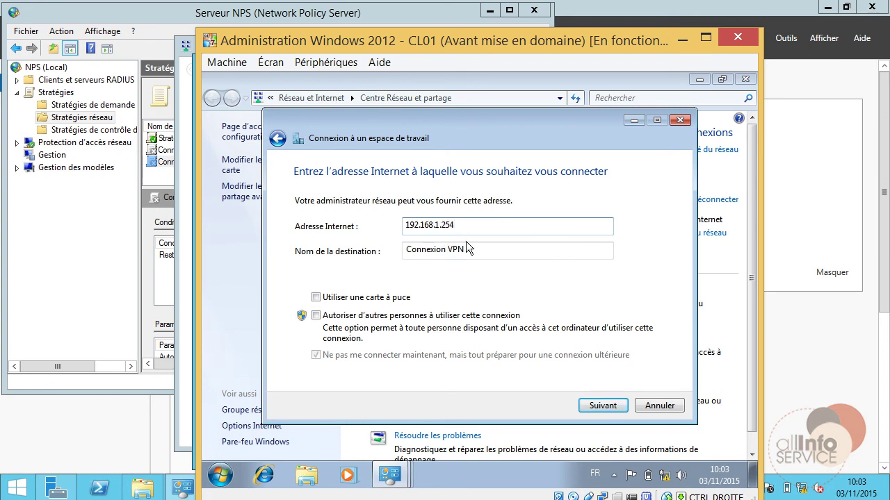
{"action": "left_click", "coordinate": [355, 322]}
{"action": "left_click", "coordinate": [601, 407]}
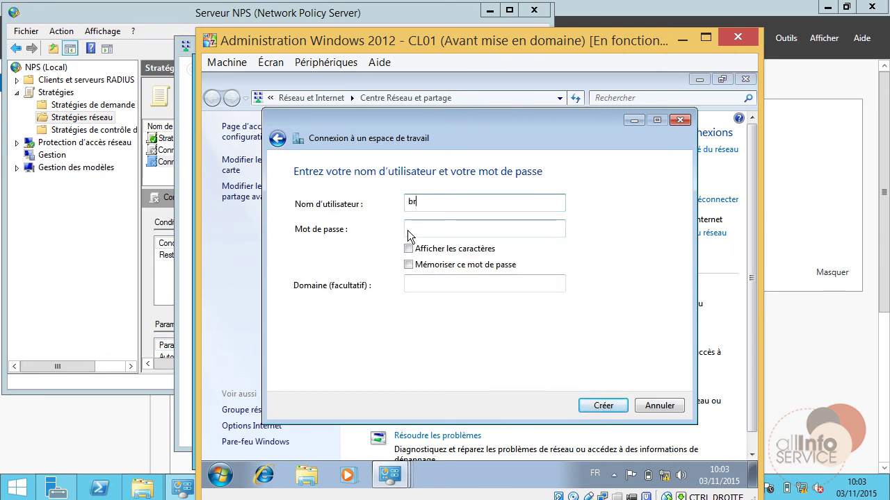
Enter the user name and account password with the domain ALLINFOSERVICE, create the VPN connection, and close the wizard
{"action": "type", "text": "*****"}
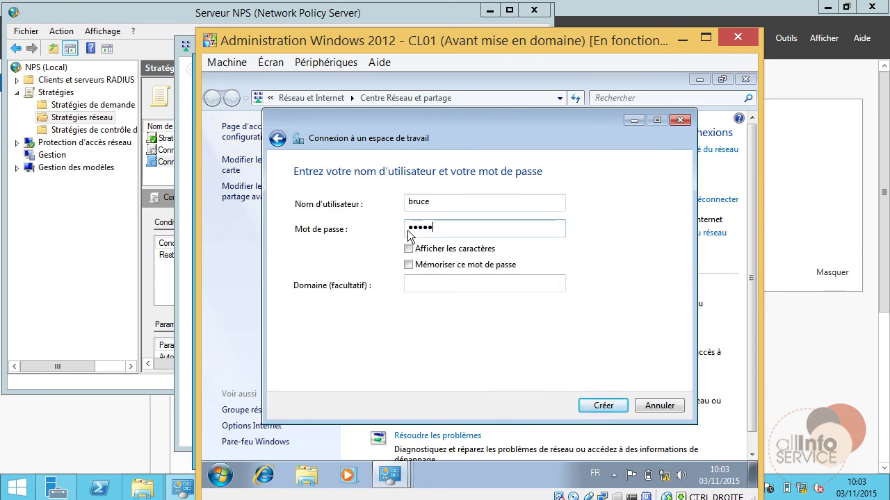
{"action": "left_click", "coordinate": [474, 288]}
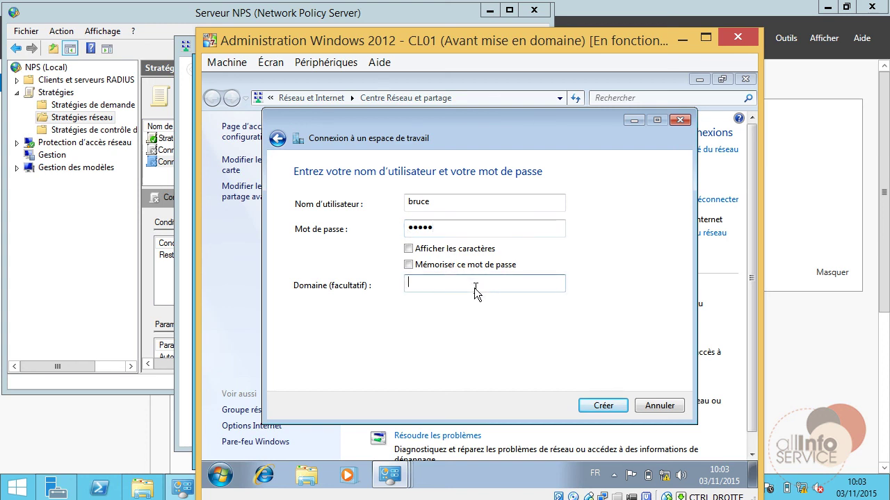
{"action": "type", "text": "ALLINFOSERVICE"}
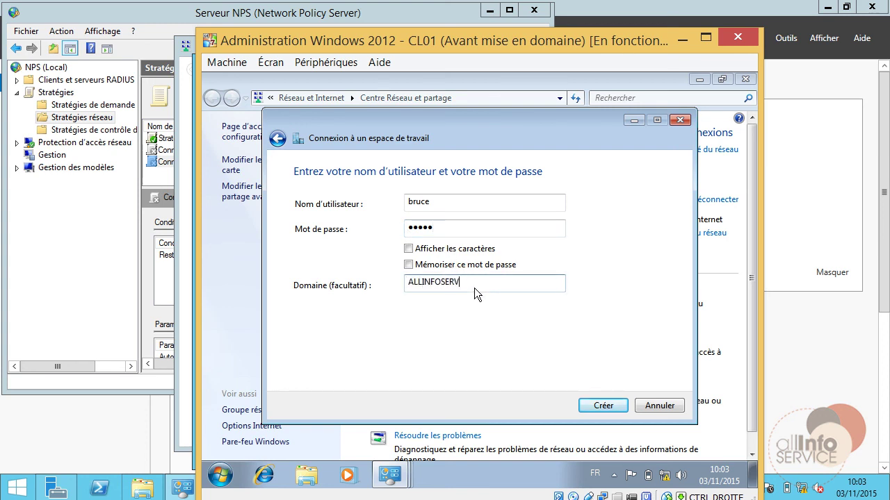
{"action": "left_click", "coordinate": [602, 406]}
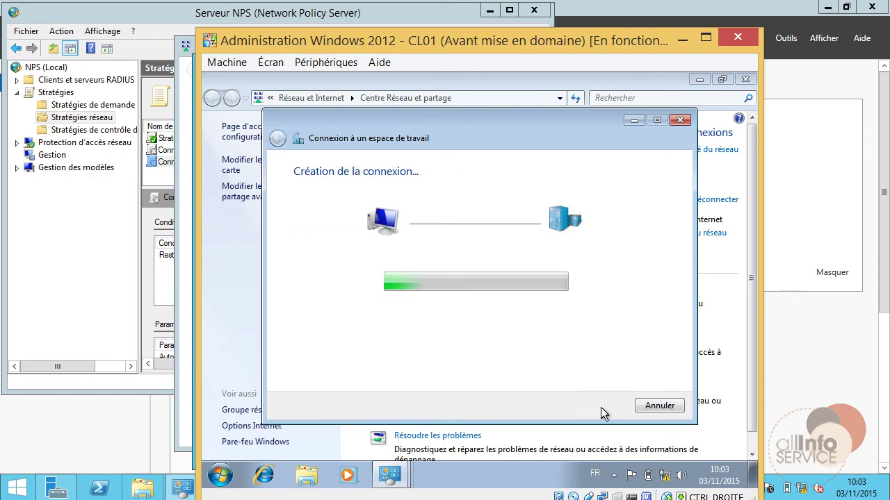
{"action": "left_click", "coordinate": [657, 407]}
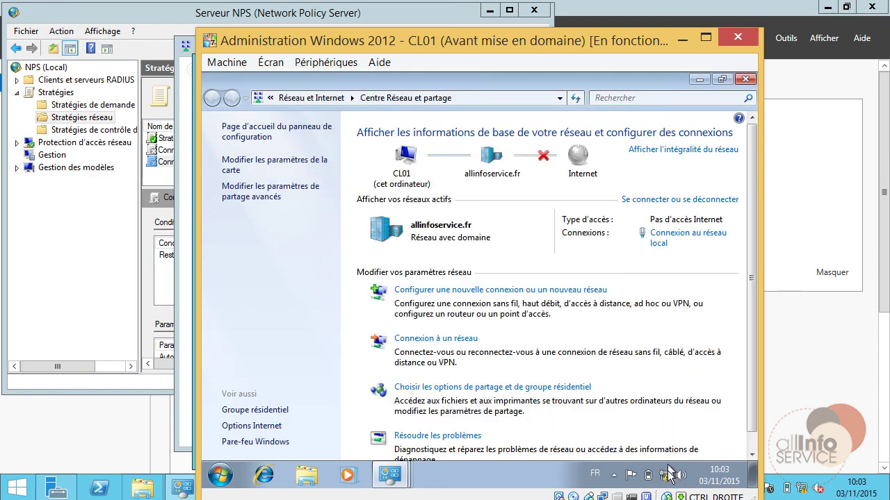
In the security properties of Connexion VPN, disable CHAP so only MS-CHAP v2 is allowed, review the network components, and save
{"action": "left_click", "coordinate": [667, 474]}
{"action": "right_click", "coordinate": [613, 277]}
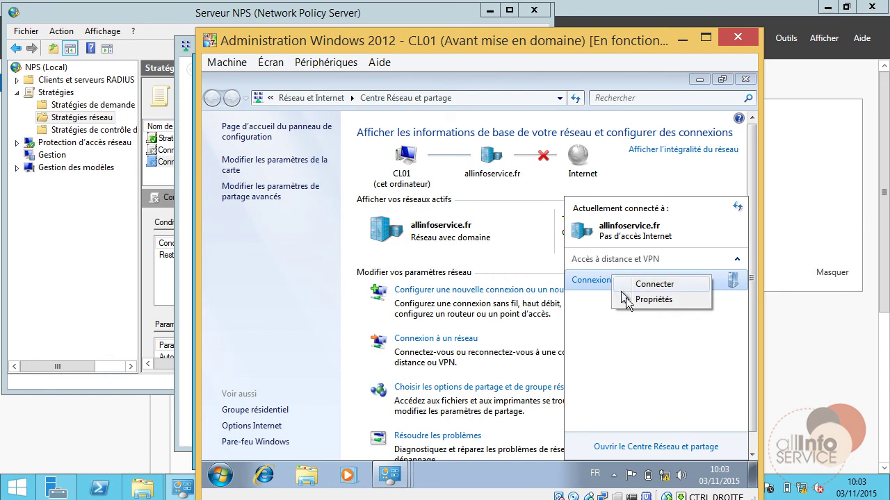
{"action": "left_click", "coordinate": [628, 300]}
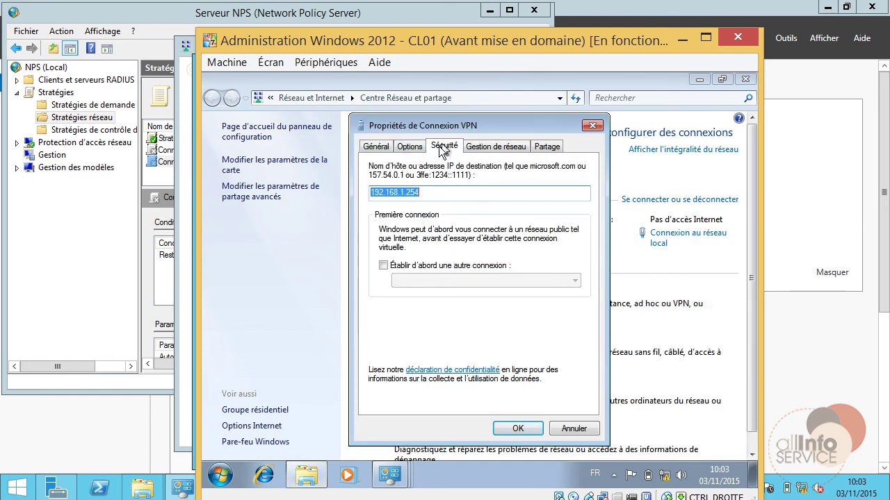
{"action": "left_click", "coordinate": [442, 148]}
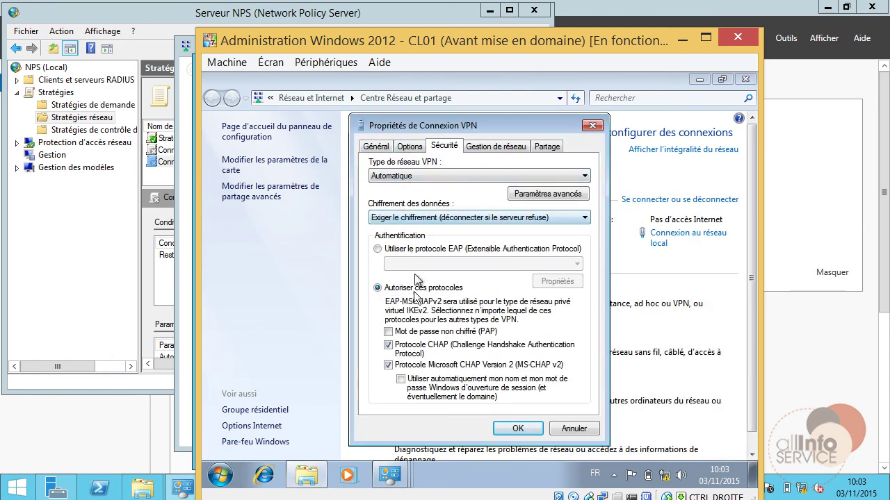
{"action": "left_click", "coordinate": [389, 345]}
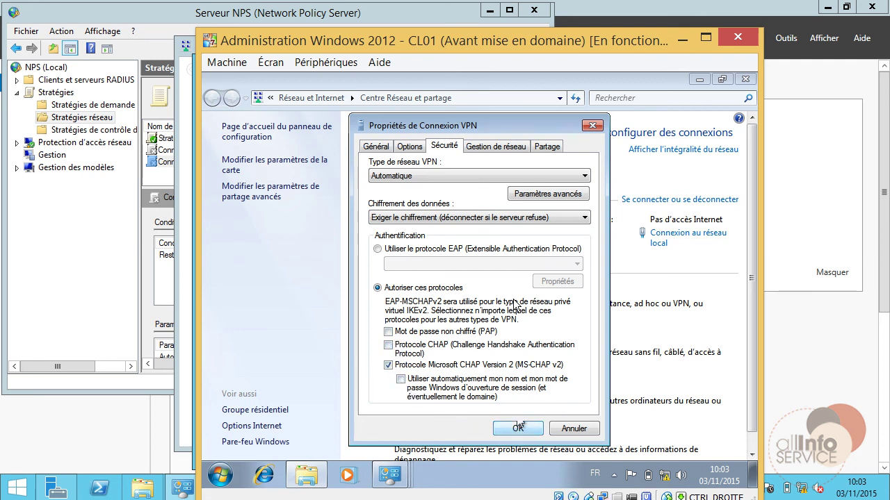
{"action": "left_click", "coordinate": [498, 144]}
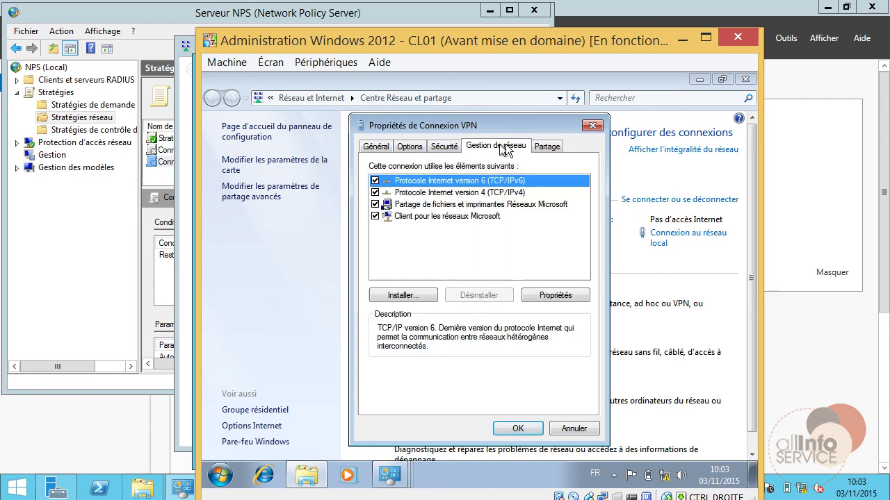
{"action": "left_click", "coordinate": [518, 427]}
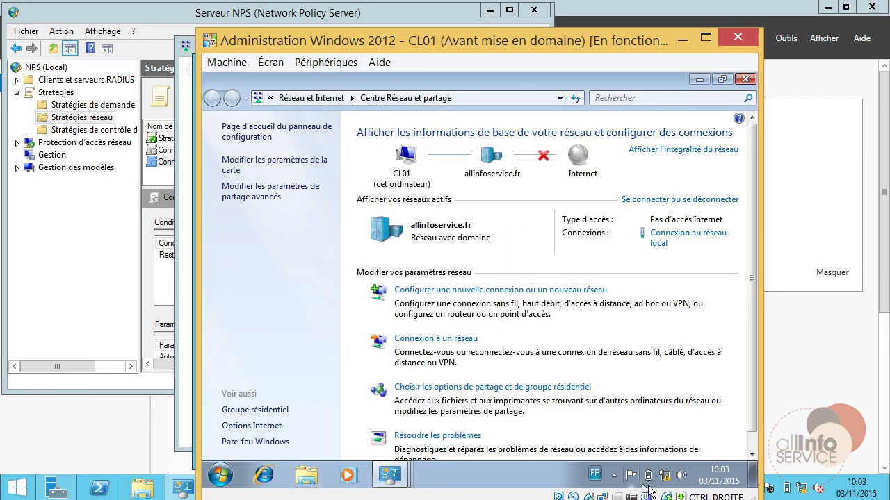
Start Connexion VPN with the account password, saving the credentials for the current user only (Moi uniquement)
{"action": "left_click", "coordinate": [664, 476]}
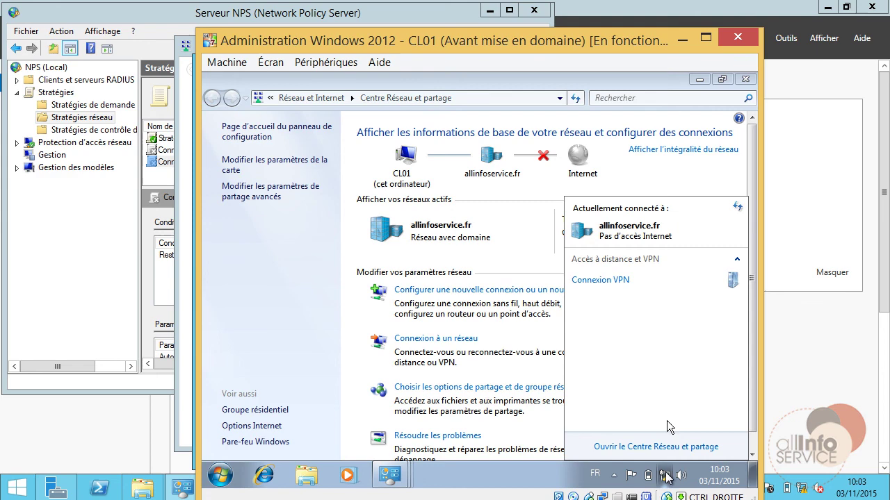
{"action": "left_click", "coordinate": [629, 282]}
{"action": "left_click", "coordinate": [701, 304]}
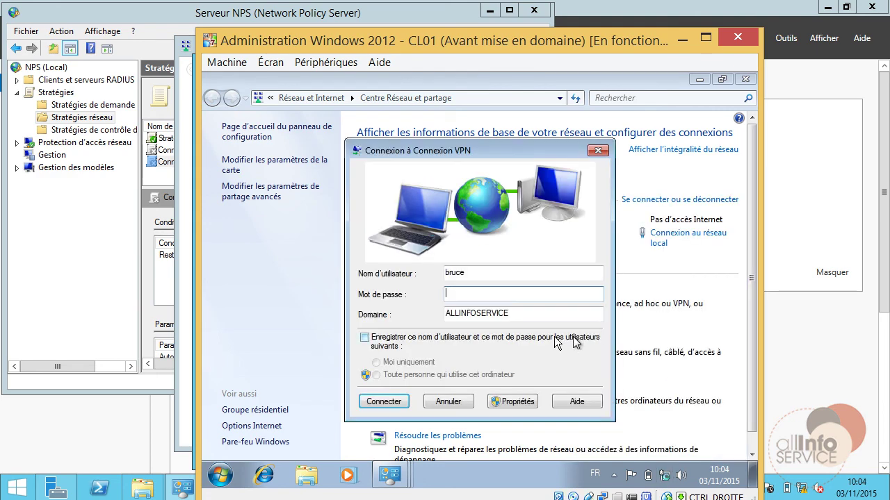
{"action": "type", "text": "***"}
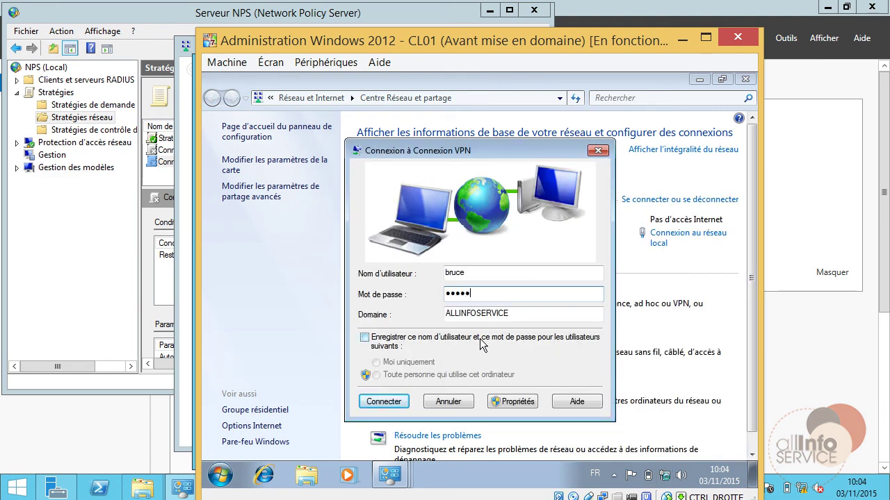
{"action": "left_click", "coordinate": [364, 337]}
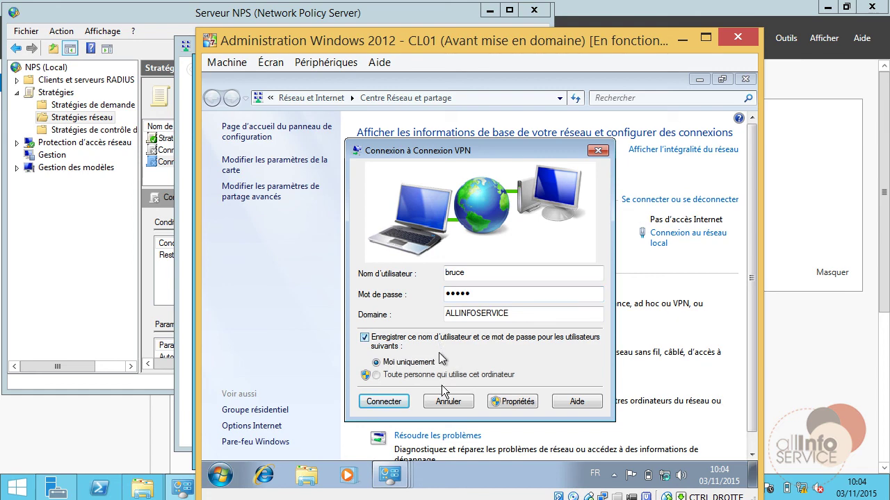
{"action": "left_click", "coordinate": [385, 402]}
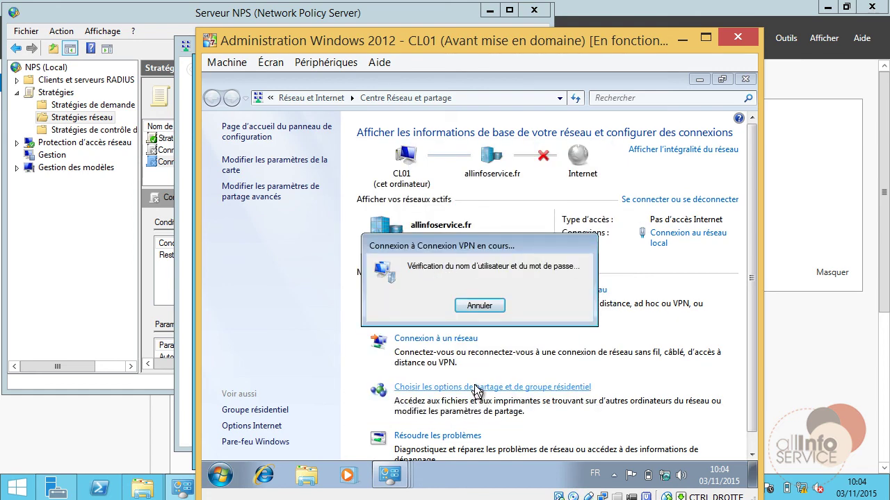